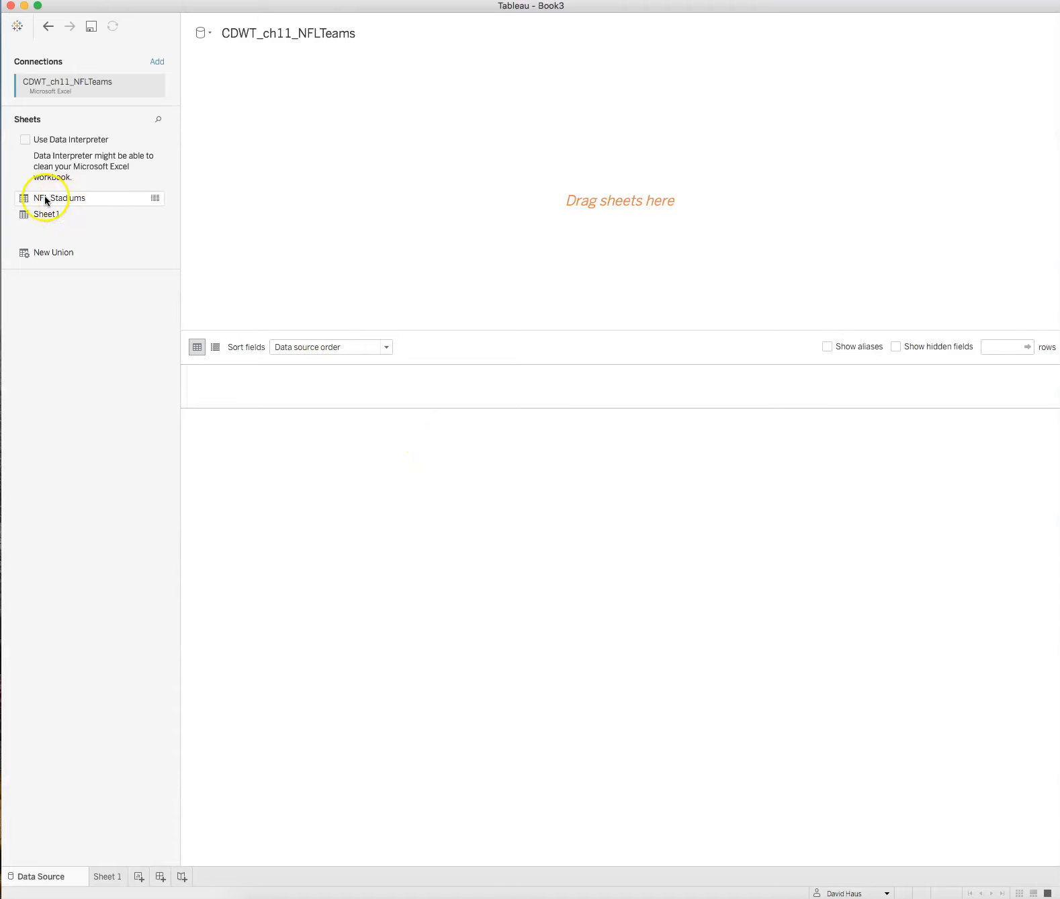
Step: Add the NFL Stadiums sheet to the data source and open the Sheet 1 worksheet
left_click_drag(28, 198, 282, 200)
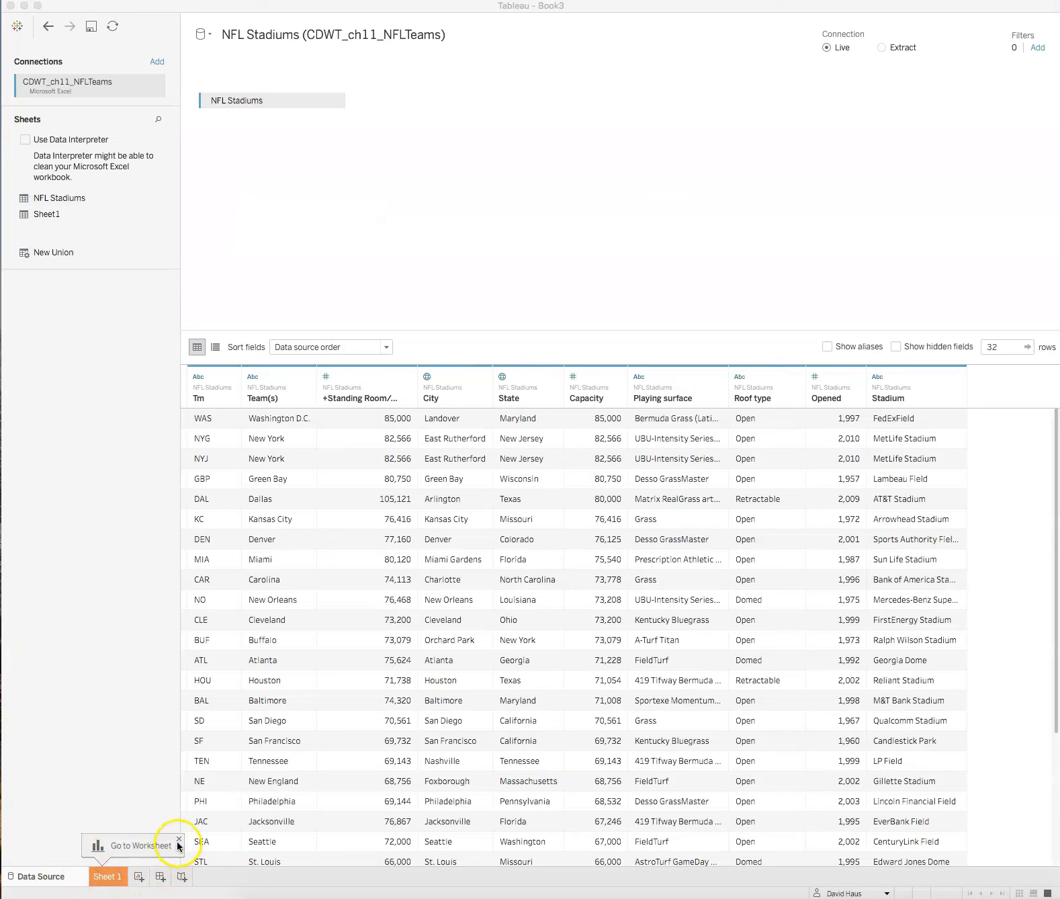
left_click(104, 877)
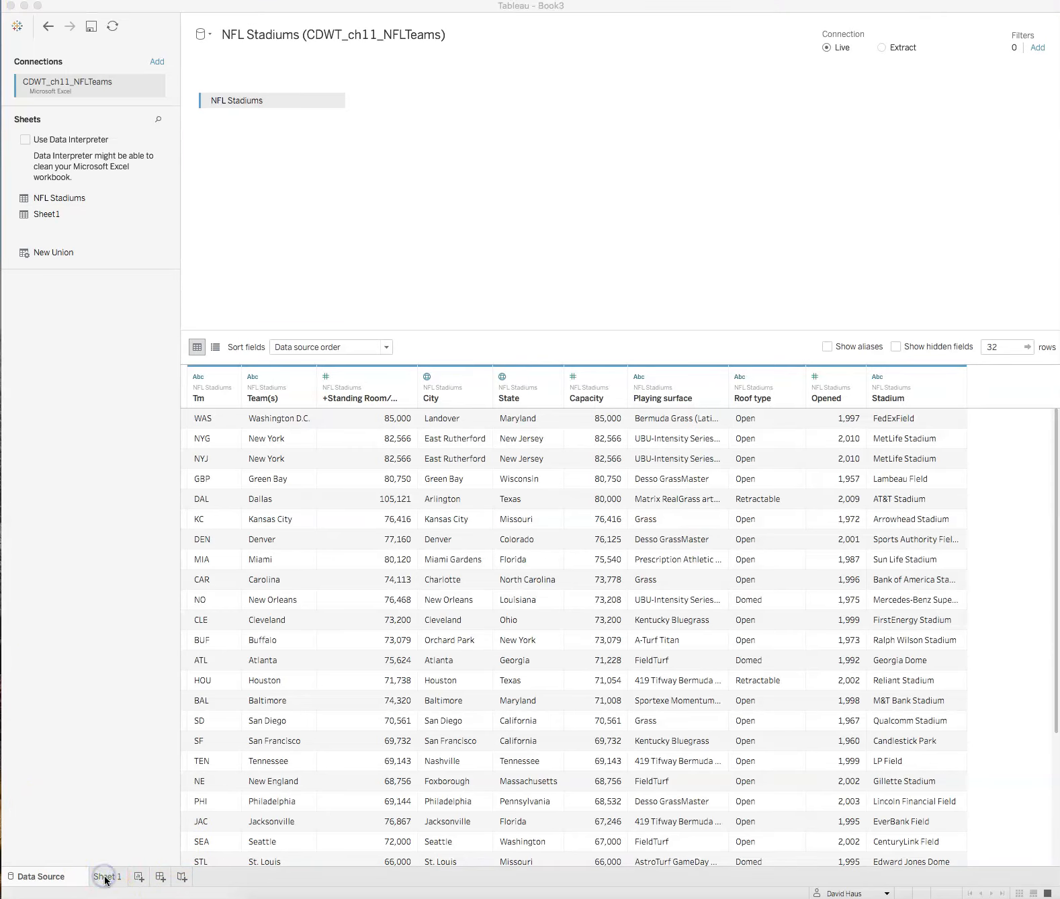
left_click(547, 6)
left_click_drag(548, 6, 616, 7)
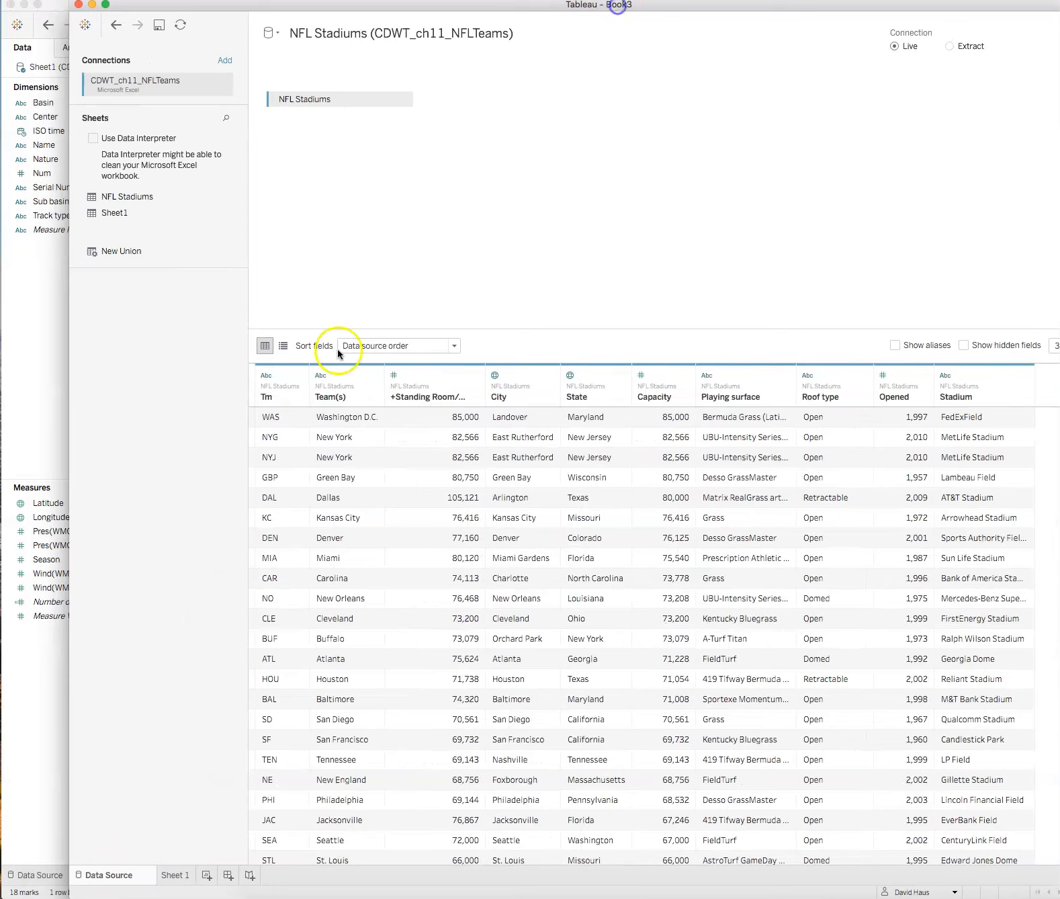
left_click(173, 876)
left_click_drag(799, 7, 741, 8)
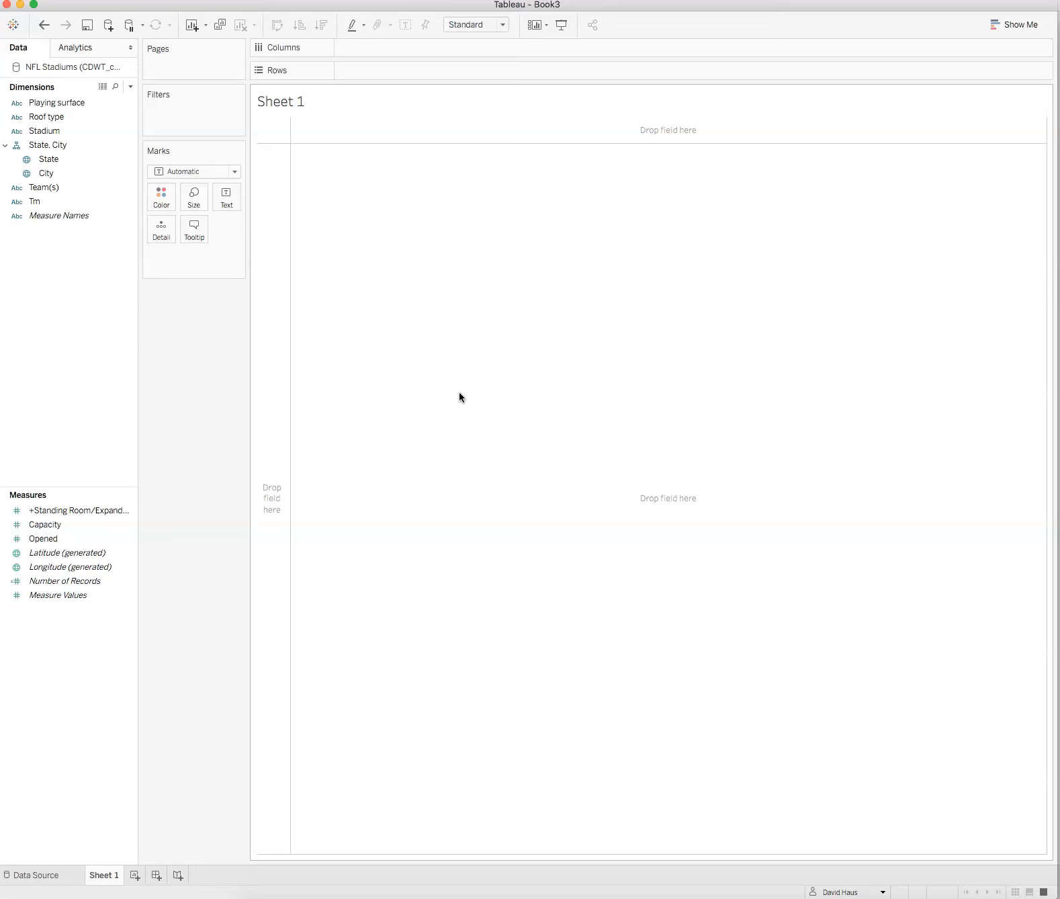
left_click(587, 311)
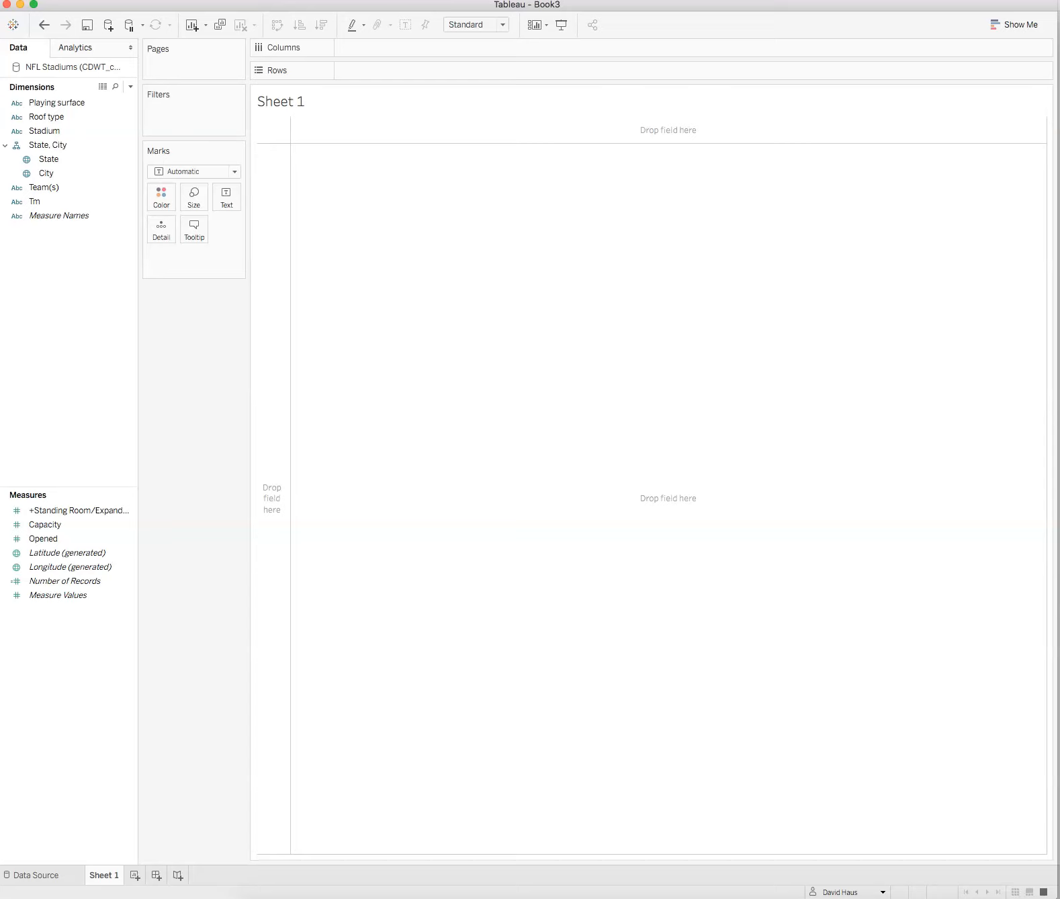
Step: Plot the stadium cities on a map by adding the City field to the view
left_click(102, 553)
left_click(54, 569)
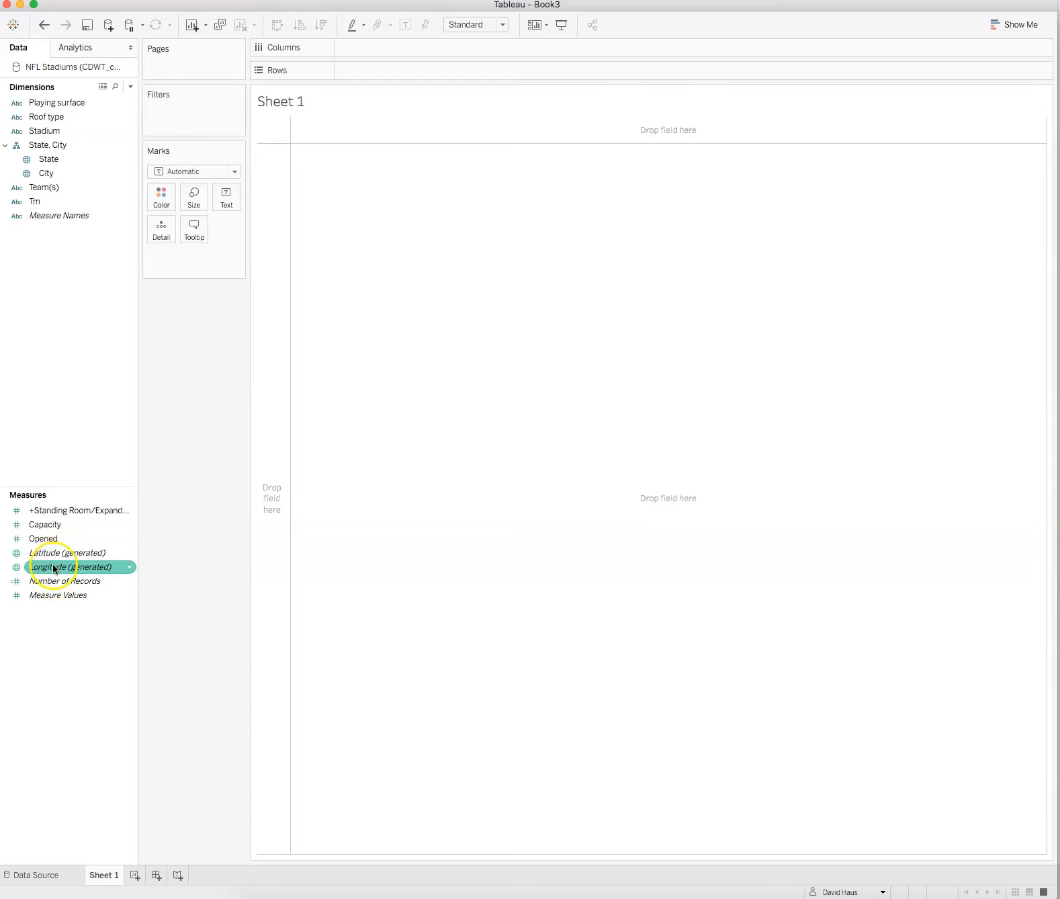
left_click(53, 145)
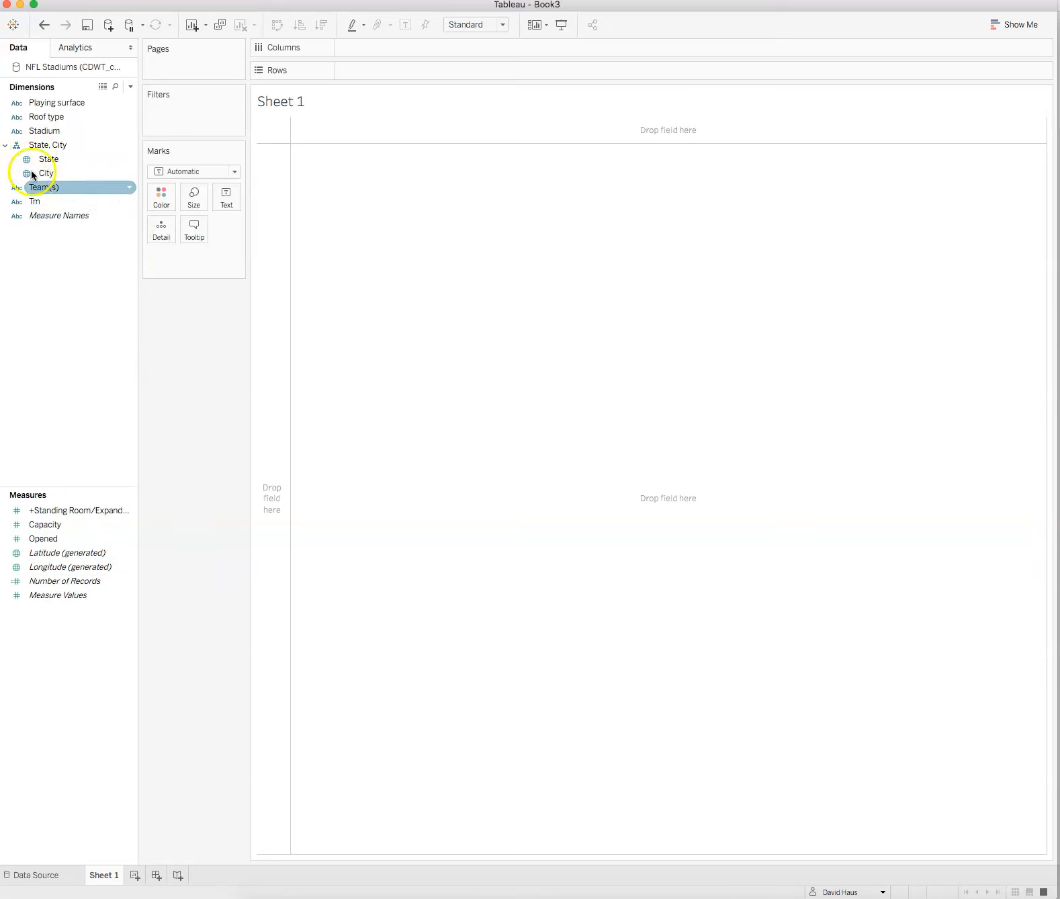
left_click(24, 528)
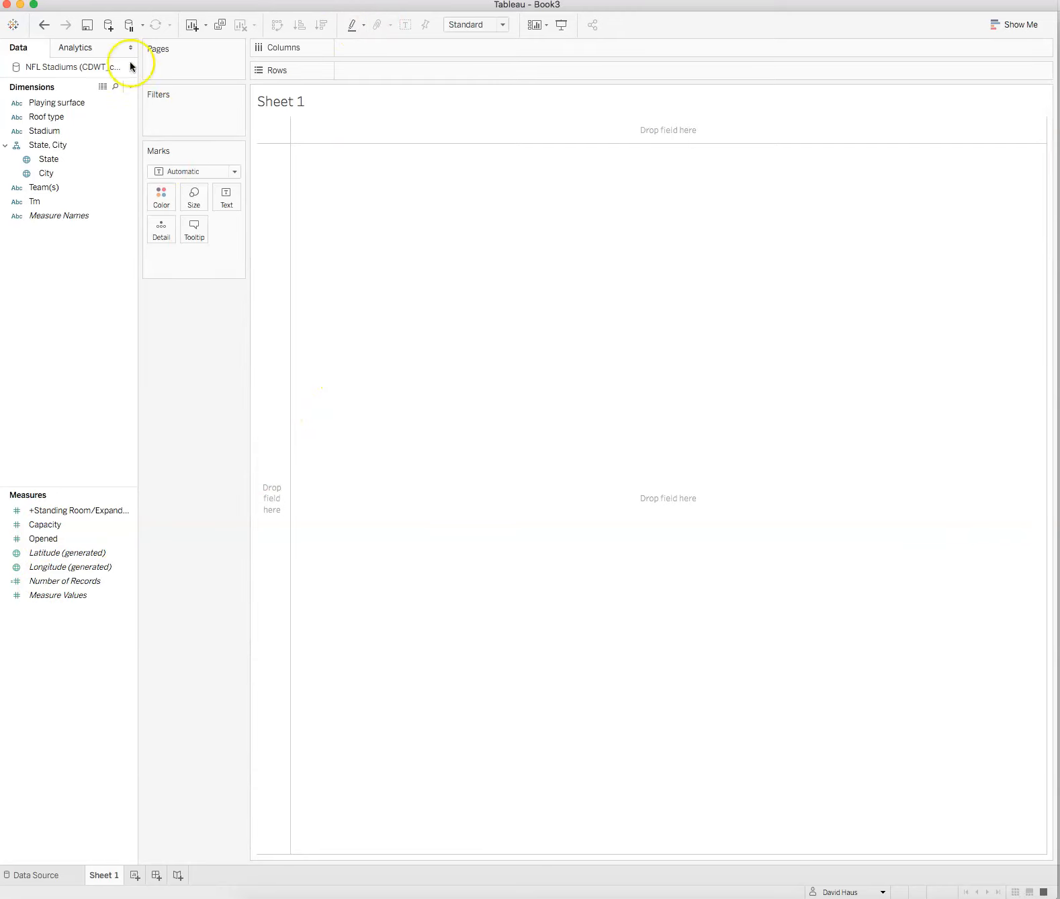
left_click(47, 172)
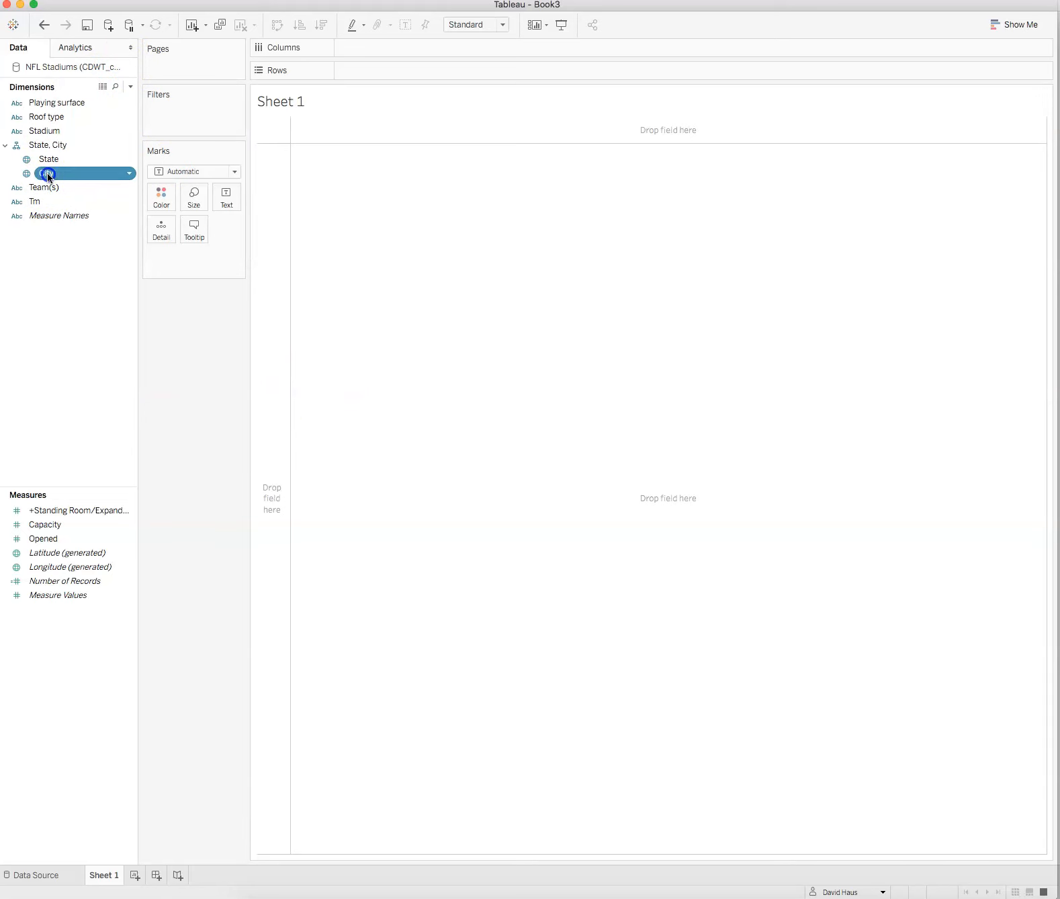
double_click(47, 172)
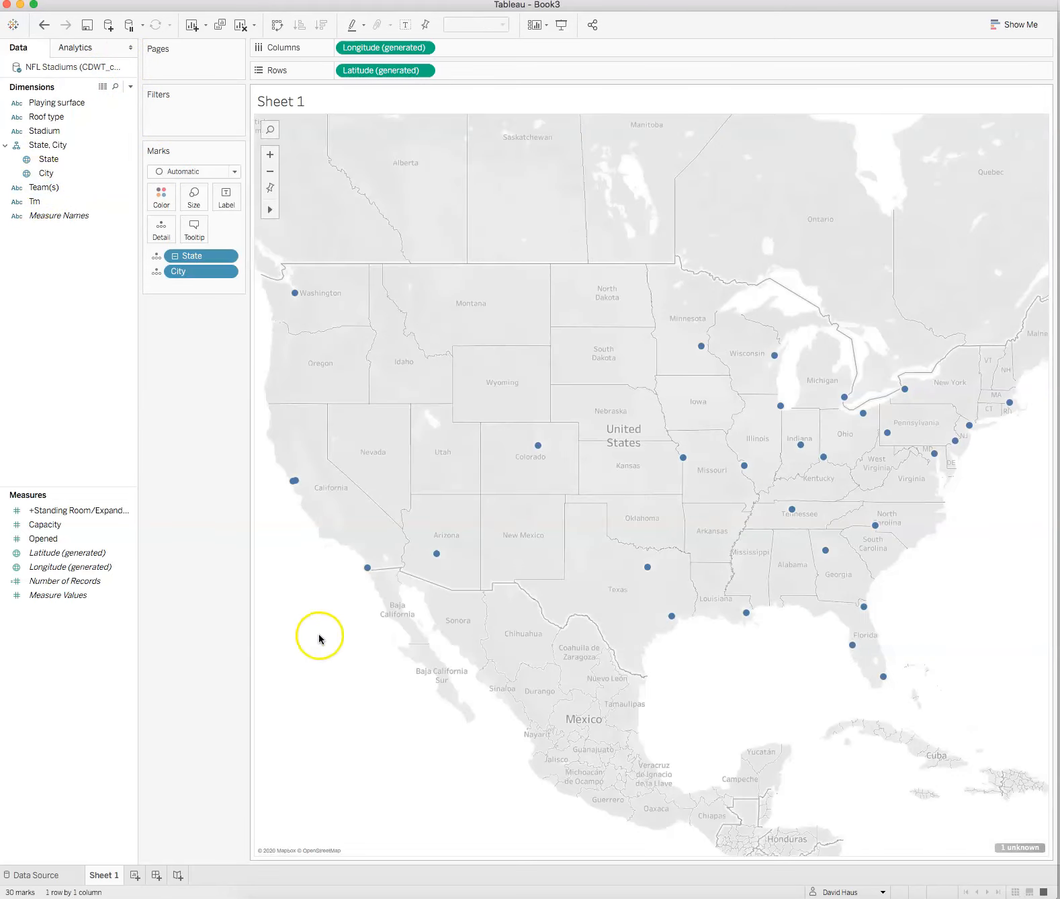
mouse_move(373, 578)
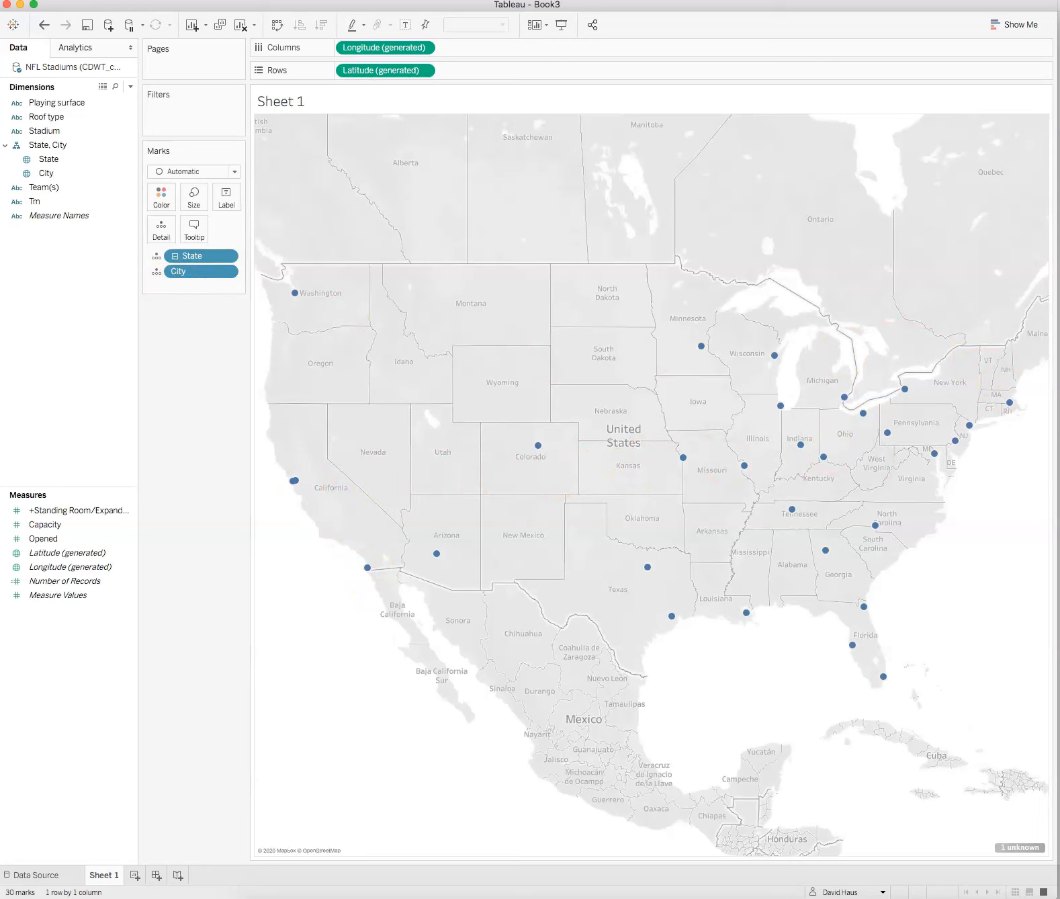
Step: Label the map points with the Team(s) field
left_click(38, 189)
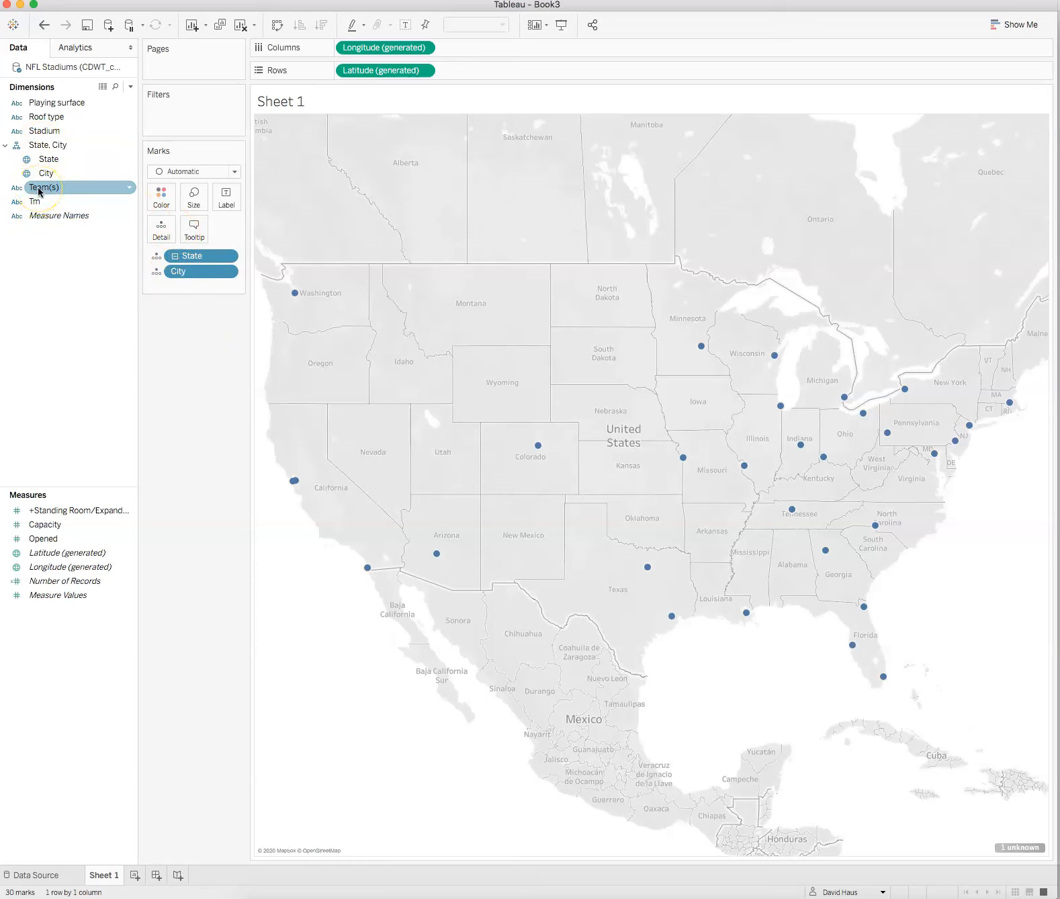
left_click_drag(39, 190, 226, 196)
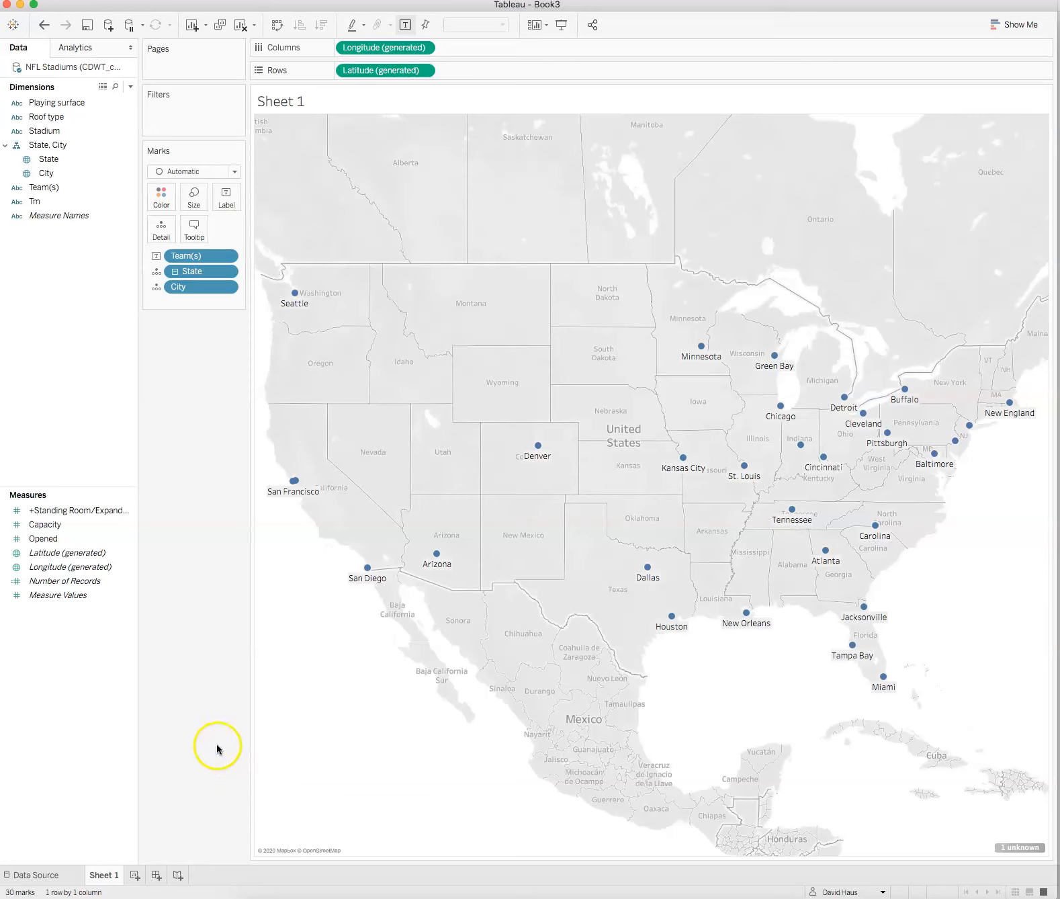
mouse_move(291, 490)
Step: Change the mark type to Text
left_click(234, 174)
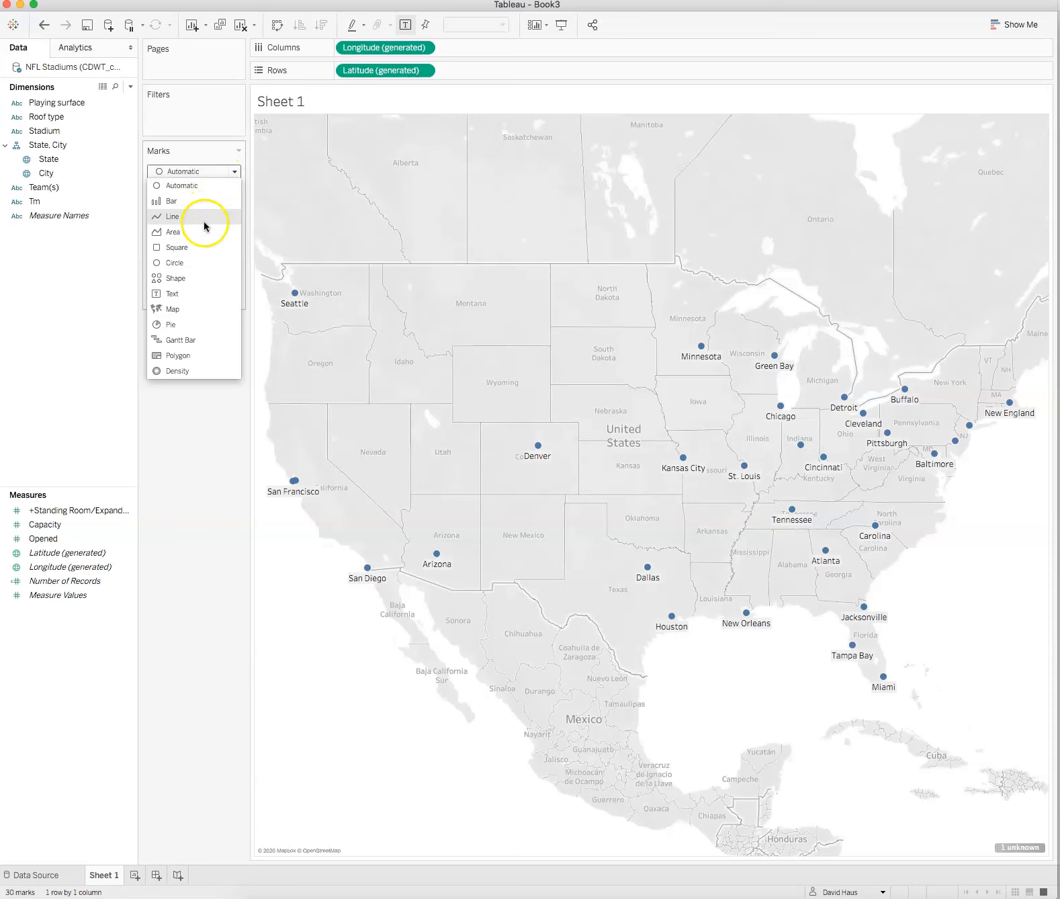
left_click(195, 293)
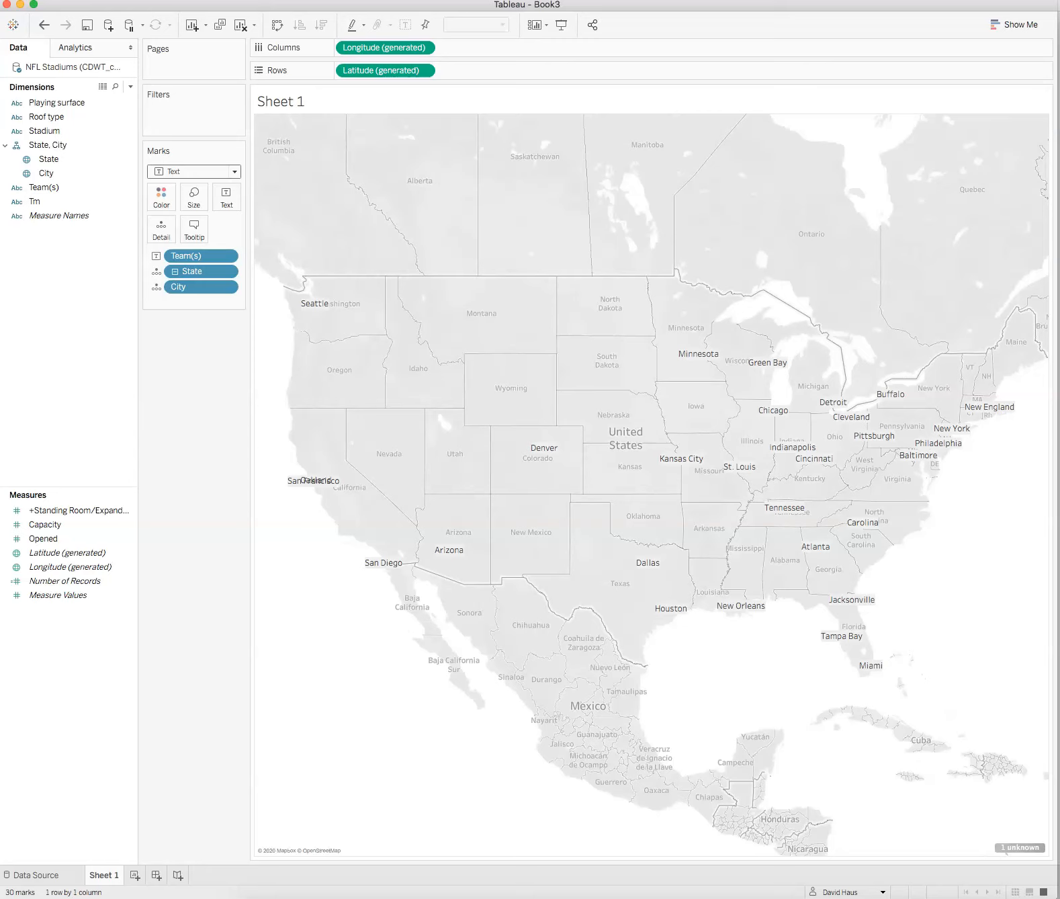
Step: Open the location editor for the unknown city and choose to enter coordinates for Landover
left_click(1024, 849)
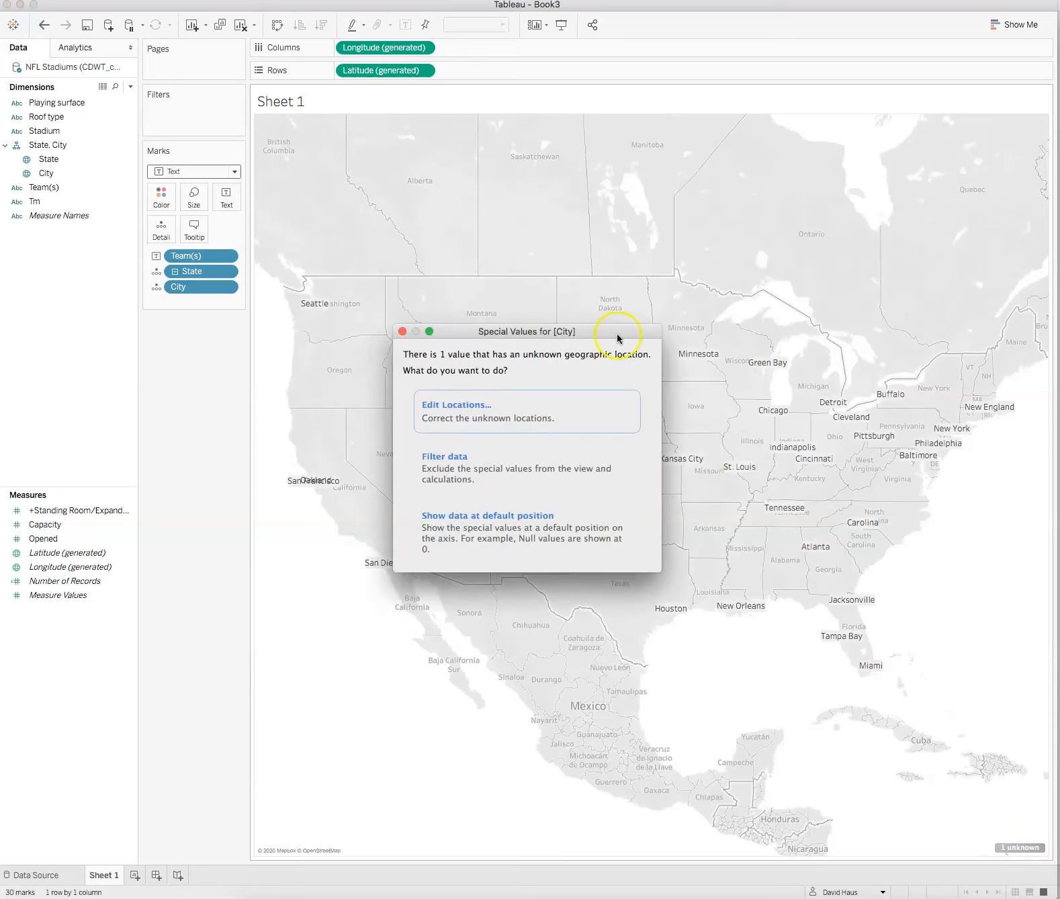
left_click(444, 406)
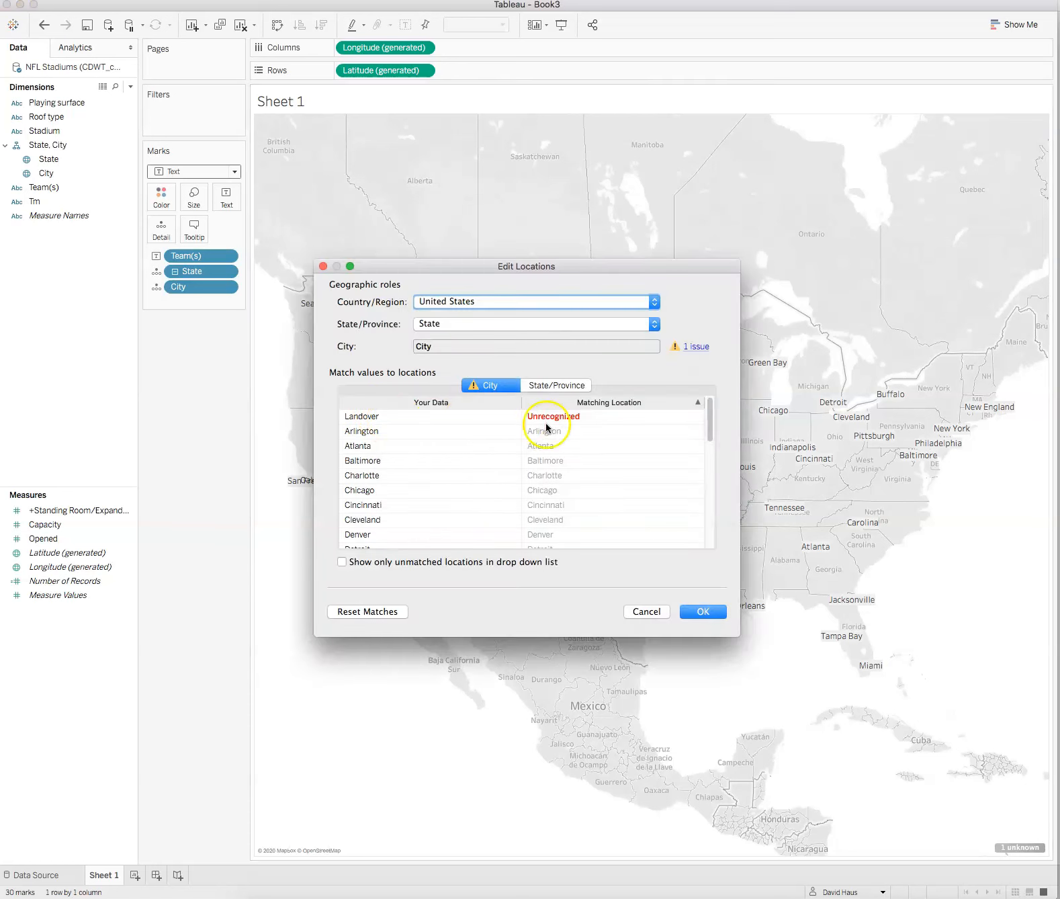
left_click(560, 418)
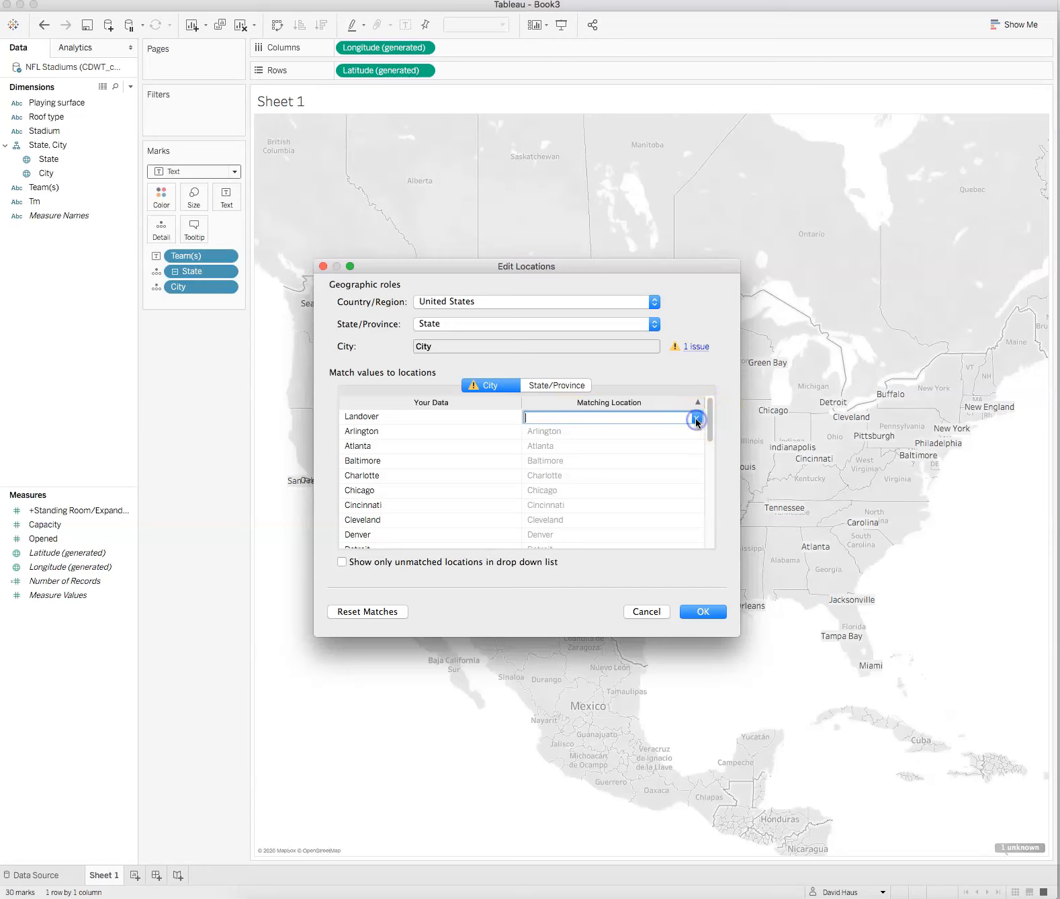
left_click(696, 417)
left_click(555, 429)
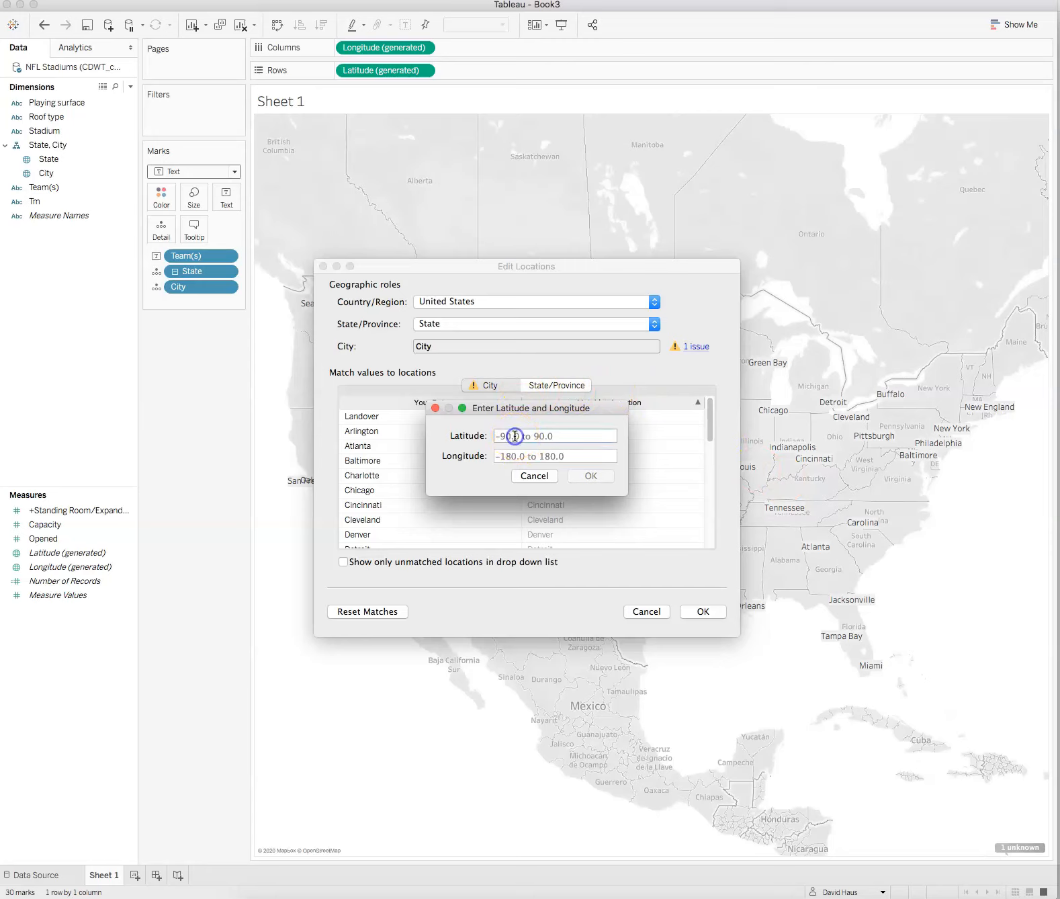
Step: Set Landover's latitude to 38.933333 and longitude to -76.9 and confirm the location edits
type("38.")
type("9")
type("63")
type("33333")
left_click(512, 441)
left_click(519, 457)
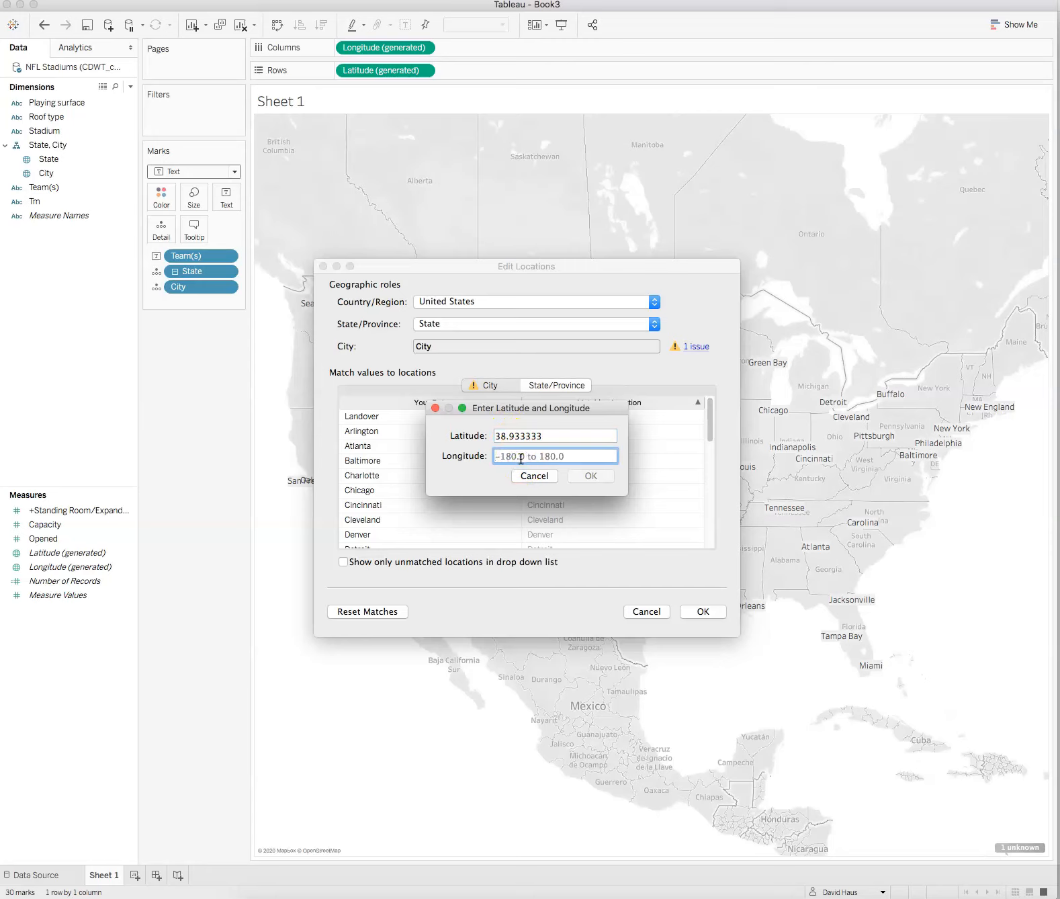
type("-76.9")
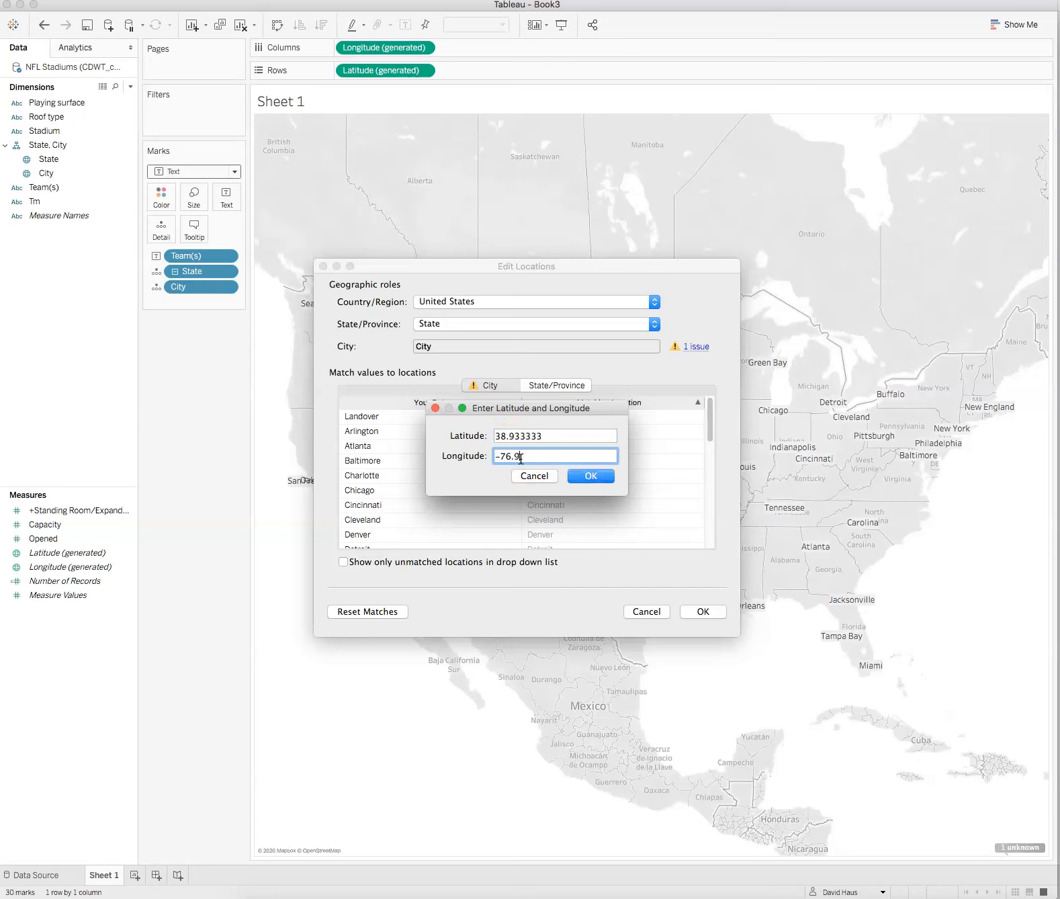
left_click(591, 477)
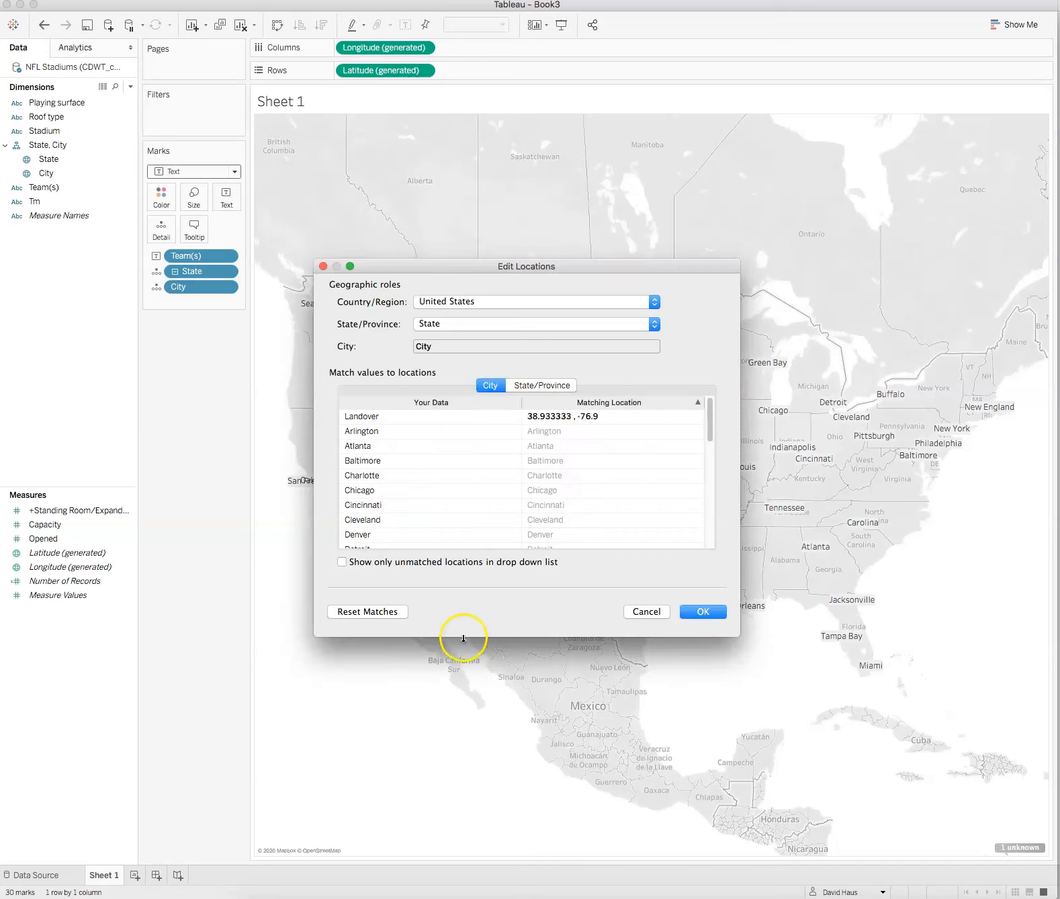
left_click(703, 611)
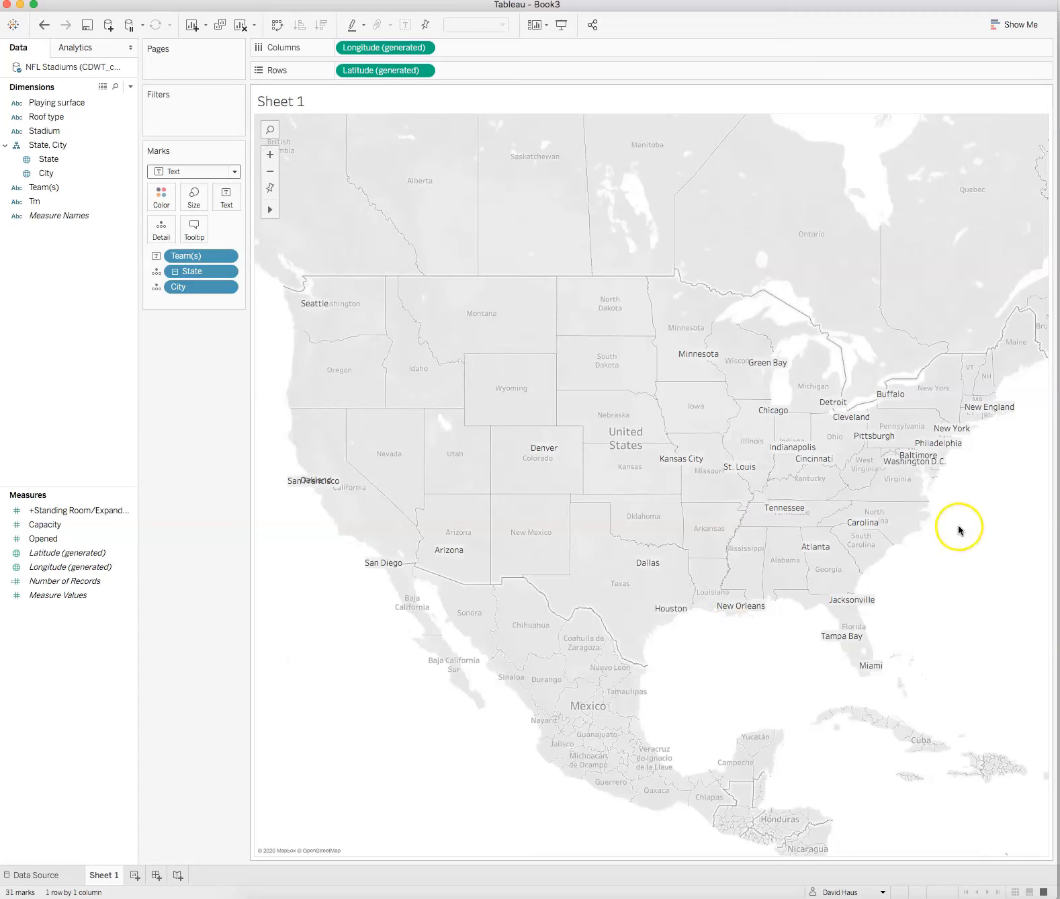
mouse_move(922, 462)
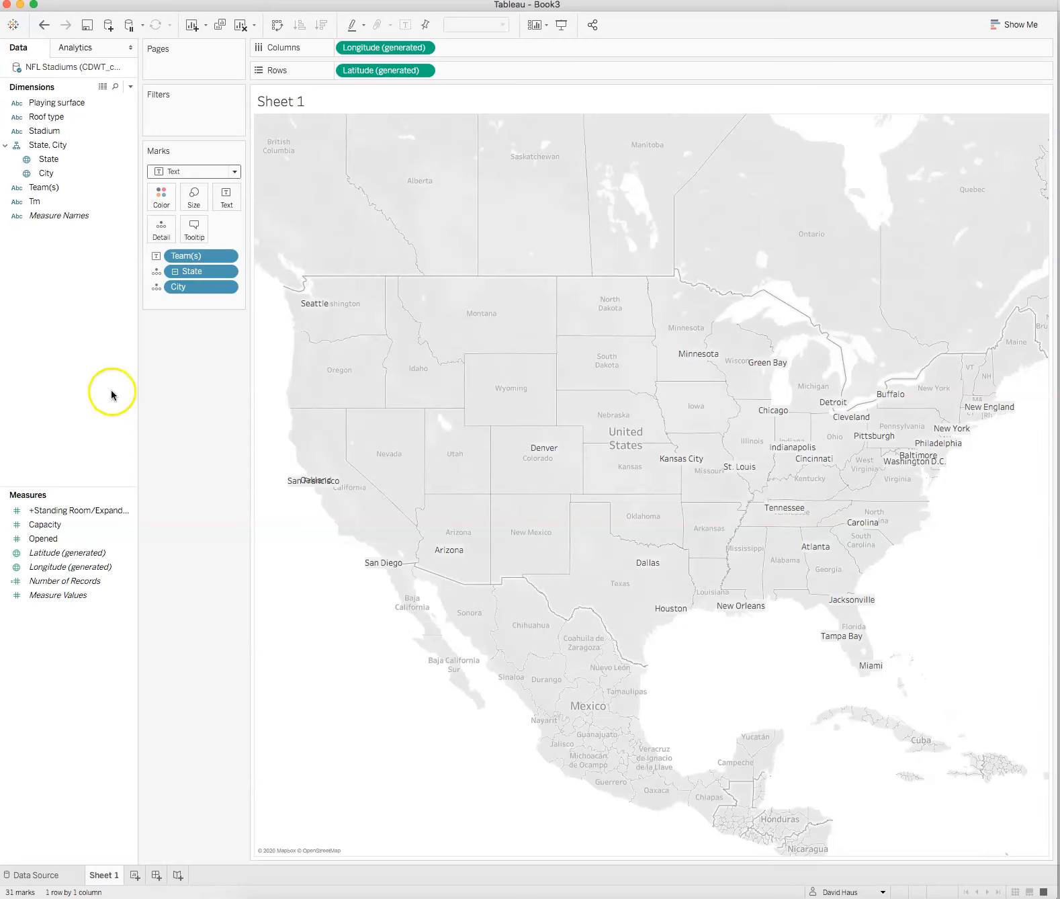
Step: Change the mark type to Circle
left_click(233, 172)
left_click(178, 262)
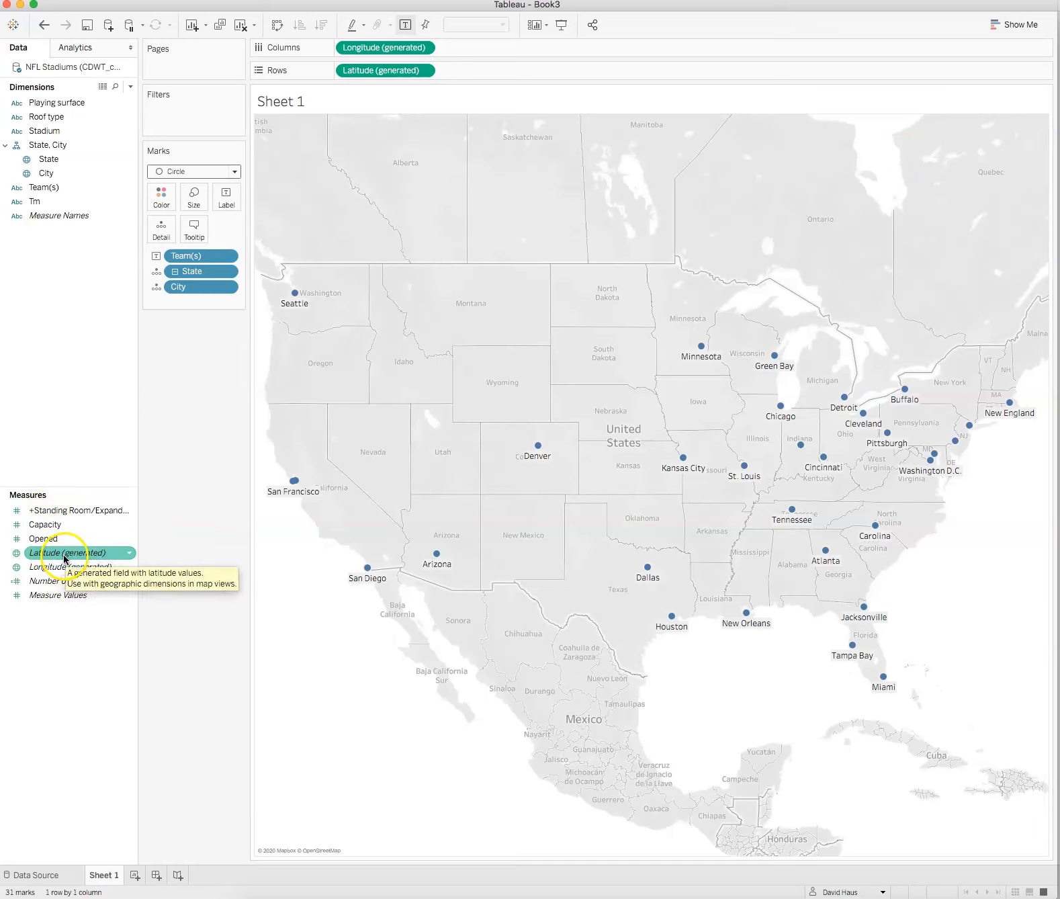
left_click(41, 188)
left_click_drag(42, 189, 159, 197)
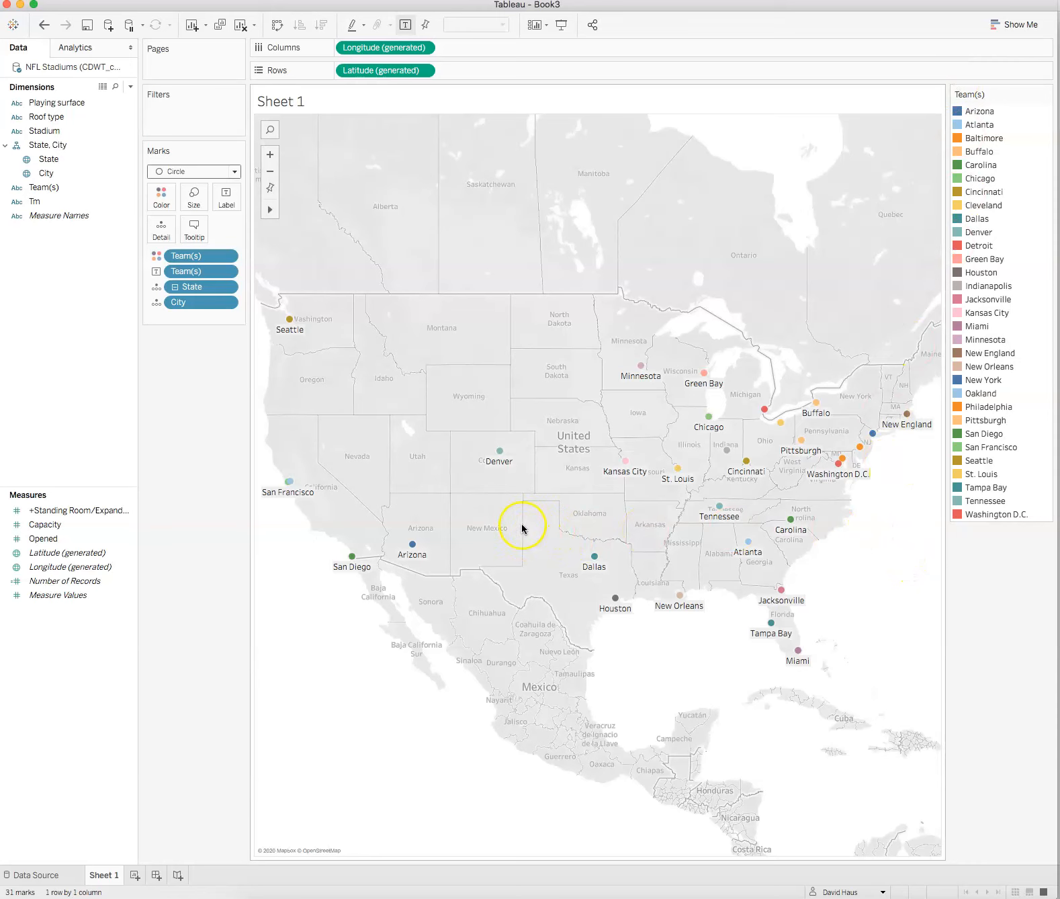
left_click(44, 26)
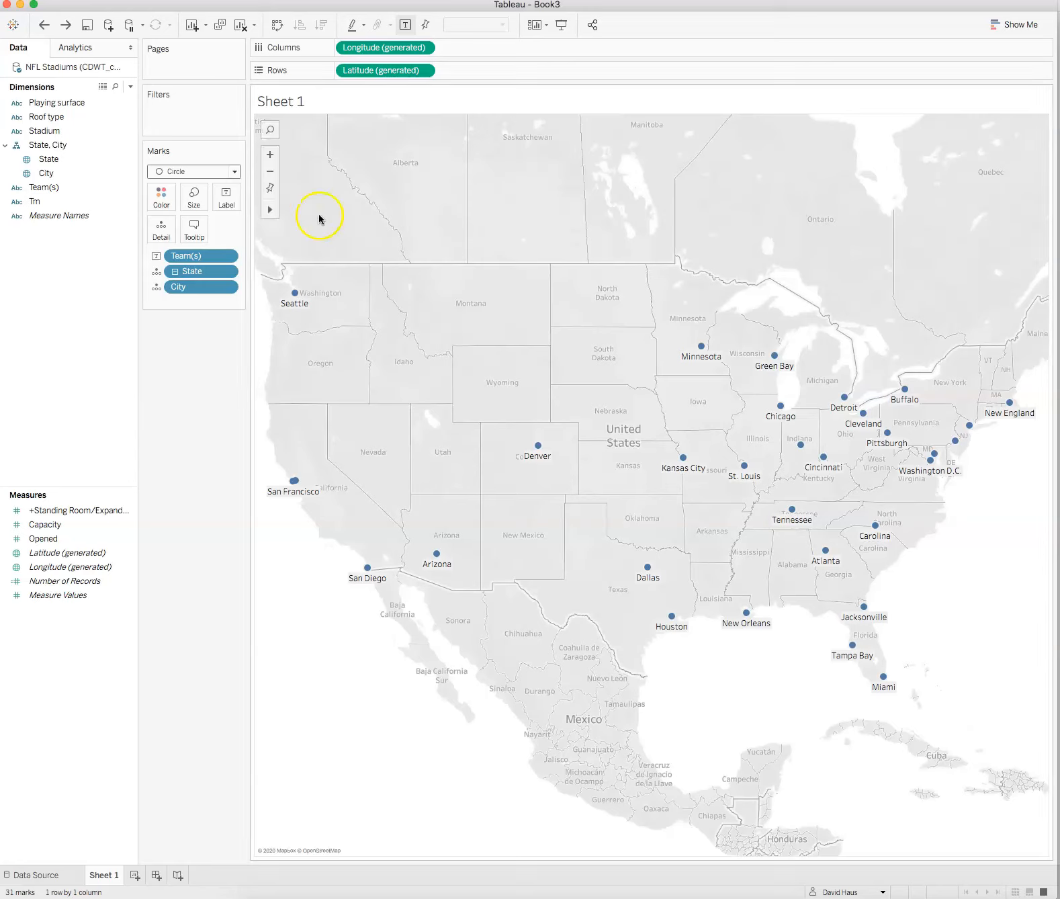
Step: Change the mark type to Shape
left_click(235, 171)
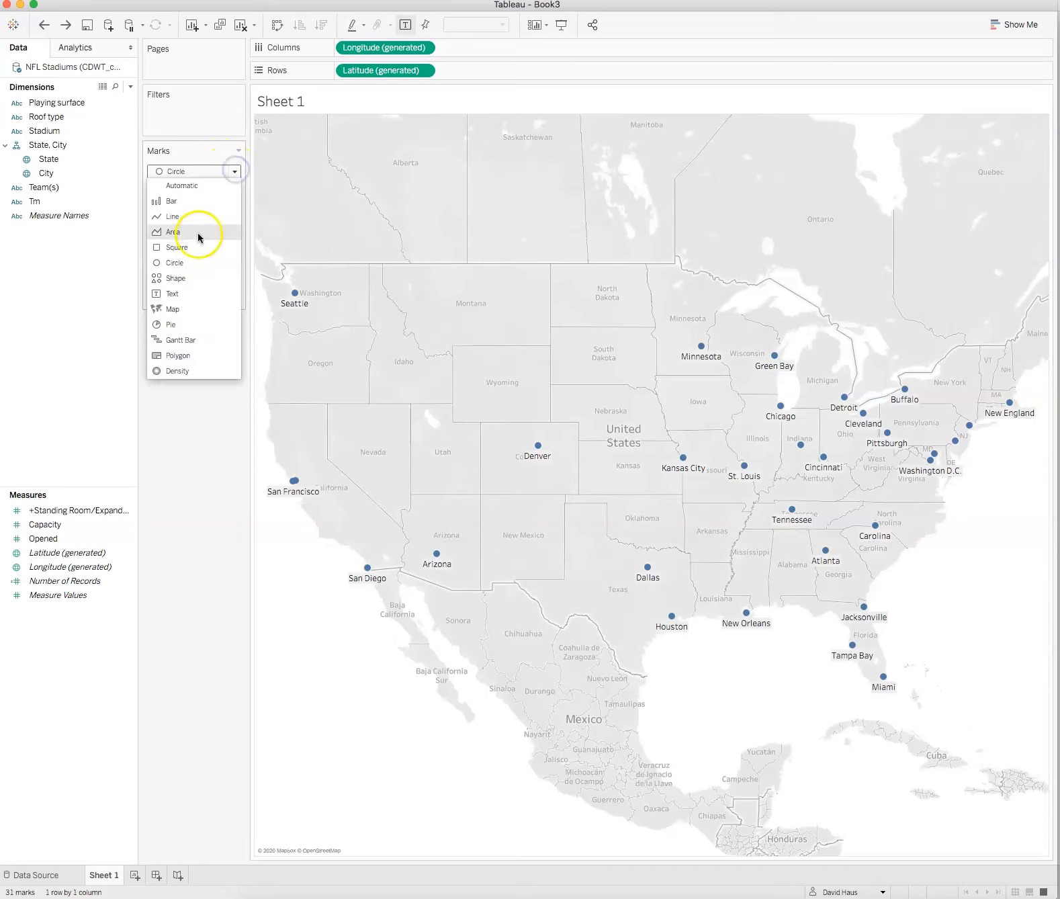
left_click(186, 280)
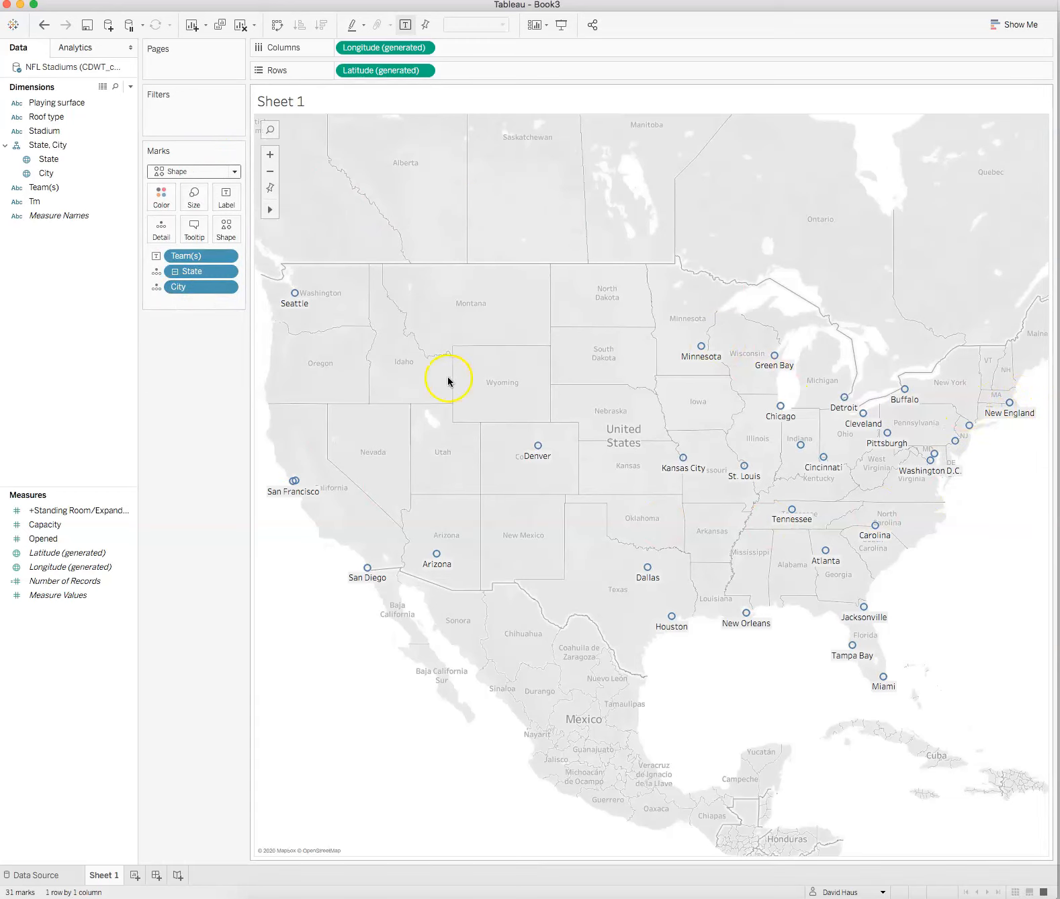
left_click(230, 230)
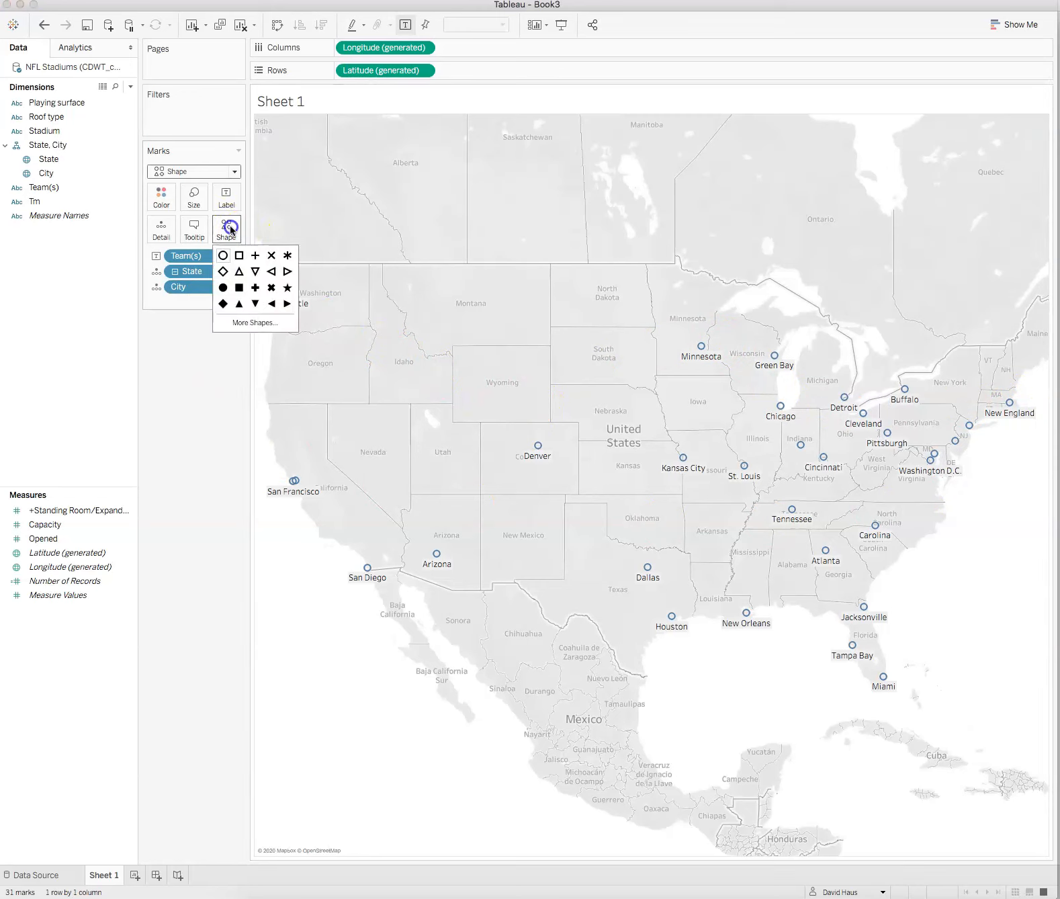
left_click(247, 325)
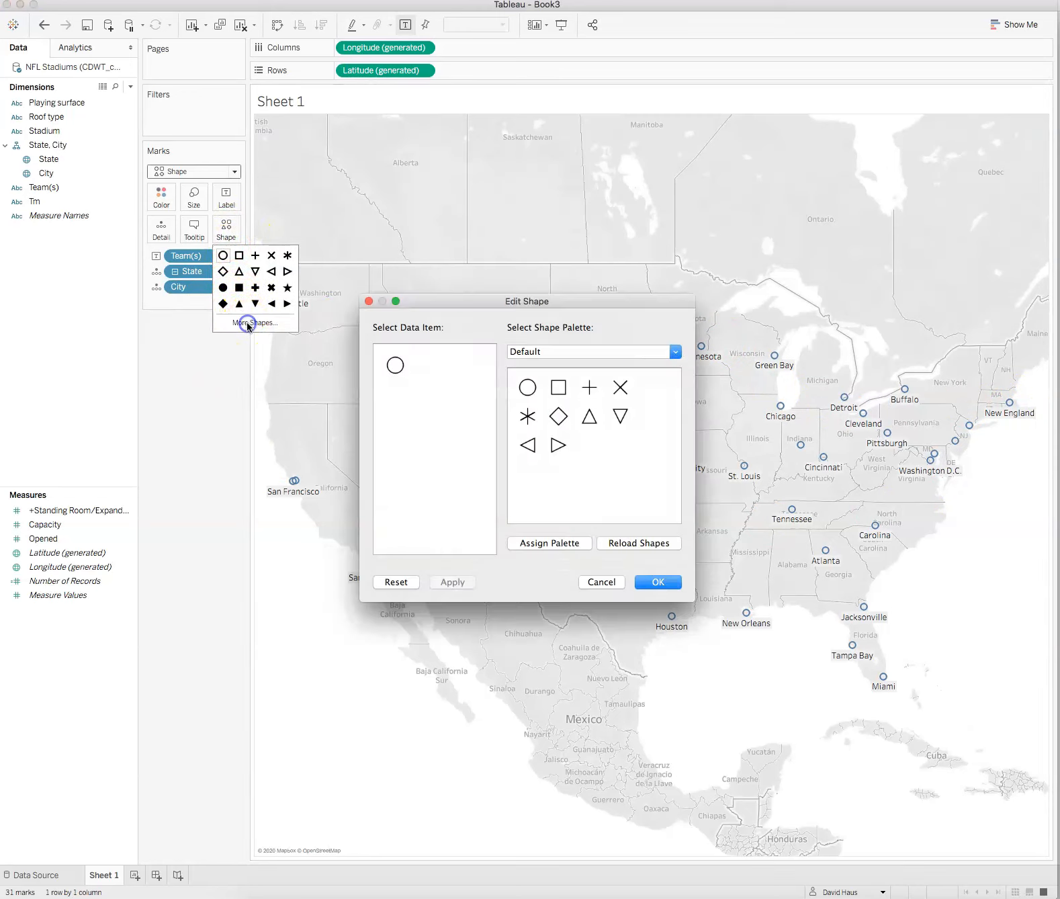
left_click(676, 351)
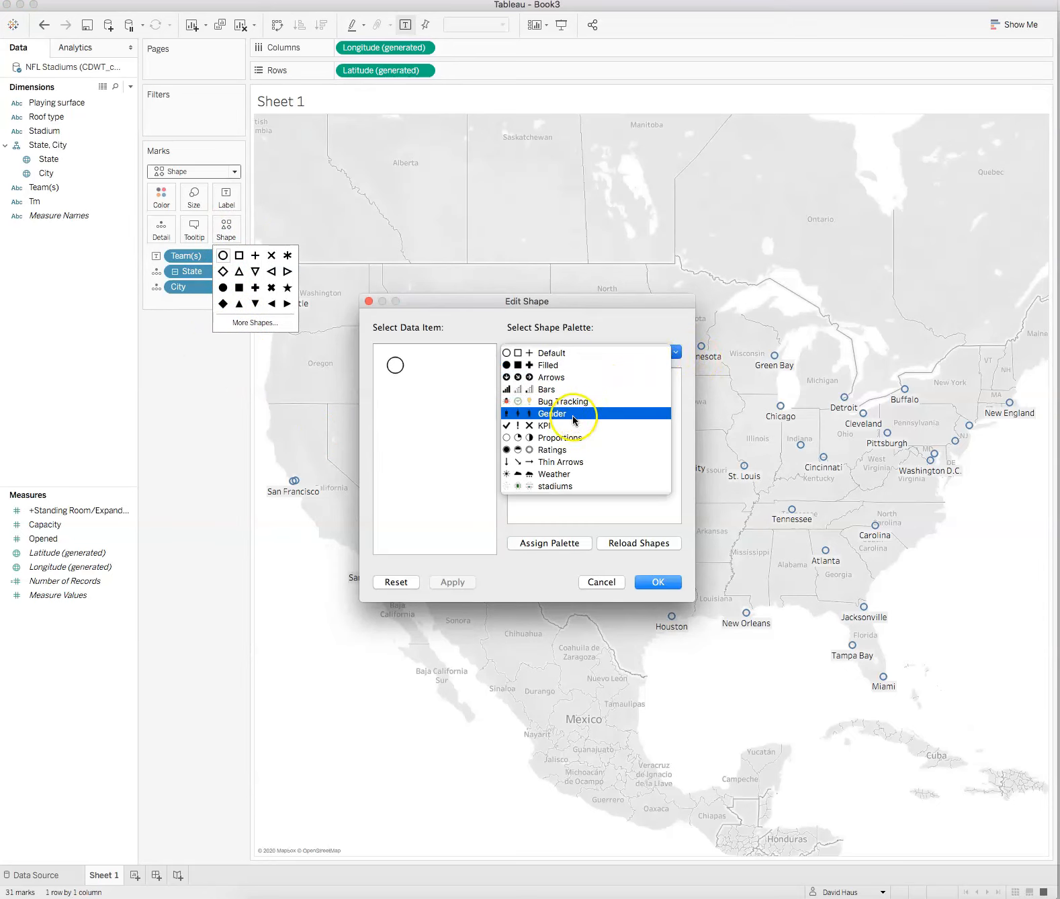
left_click(543, 487)
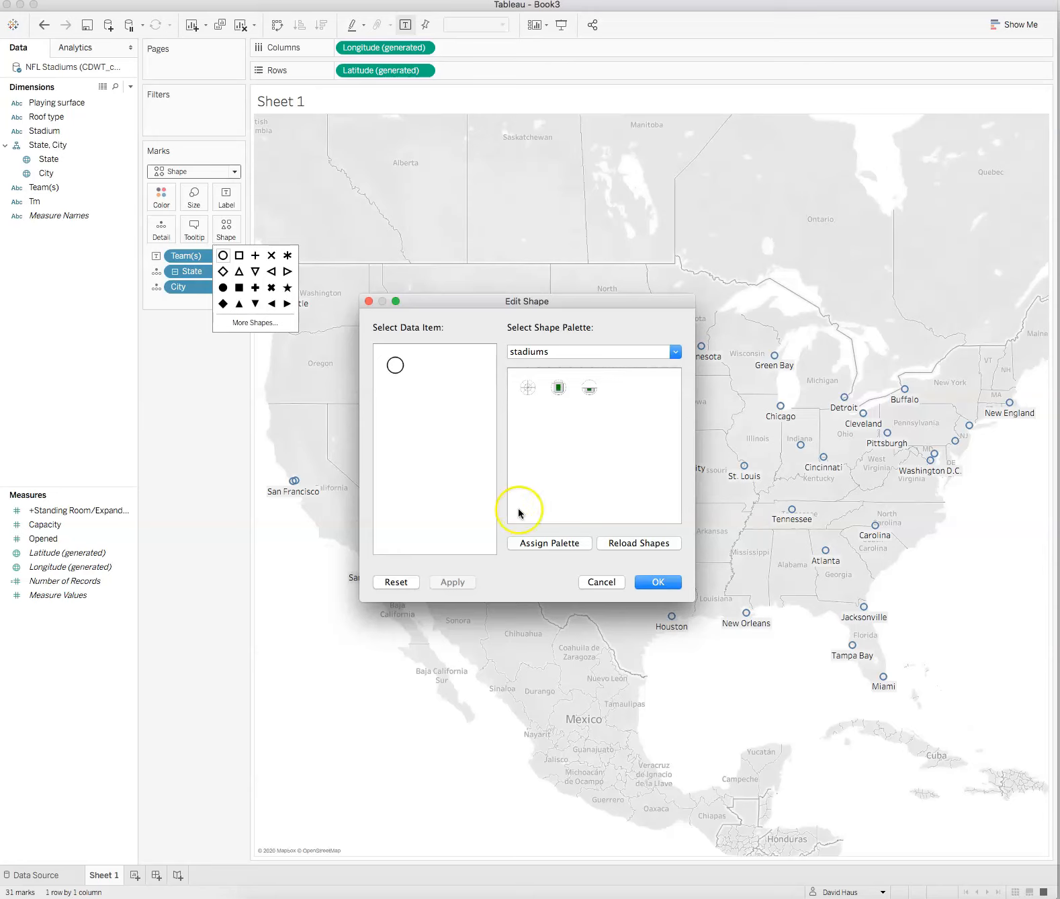
left_click(602, 583)
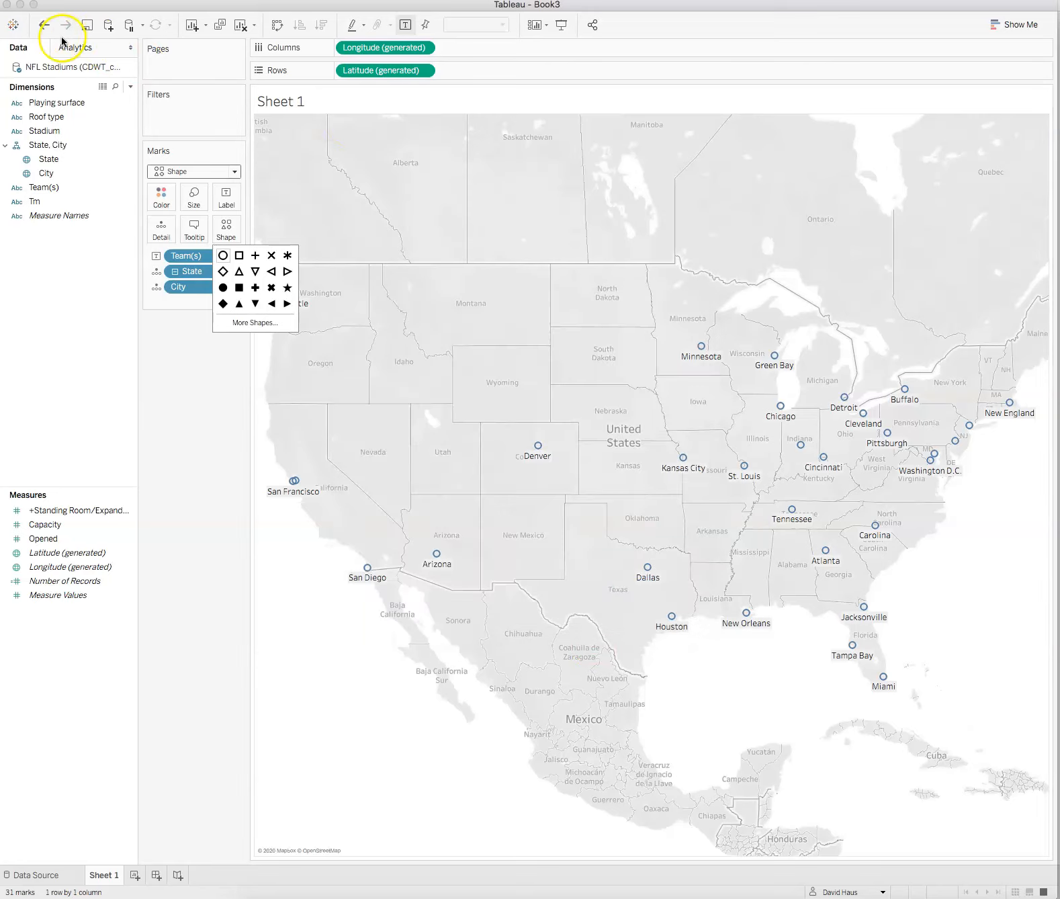
Step: Close the shape palette and undo the last mark type change
left_click(184, 396)
left_click(43, 25)
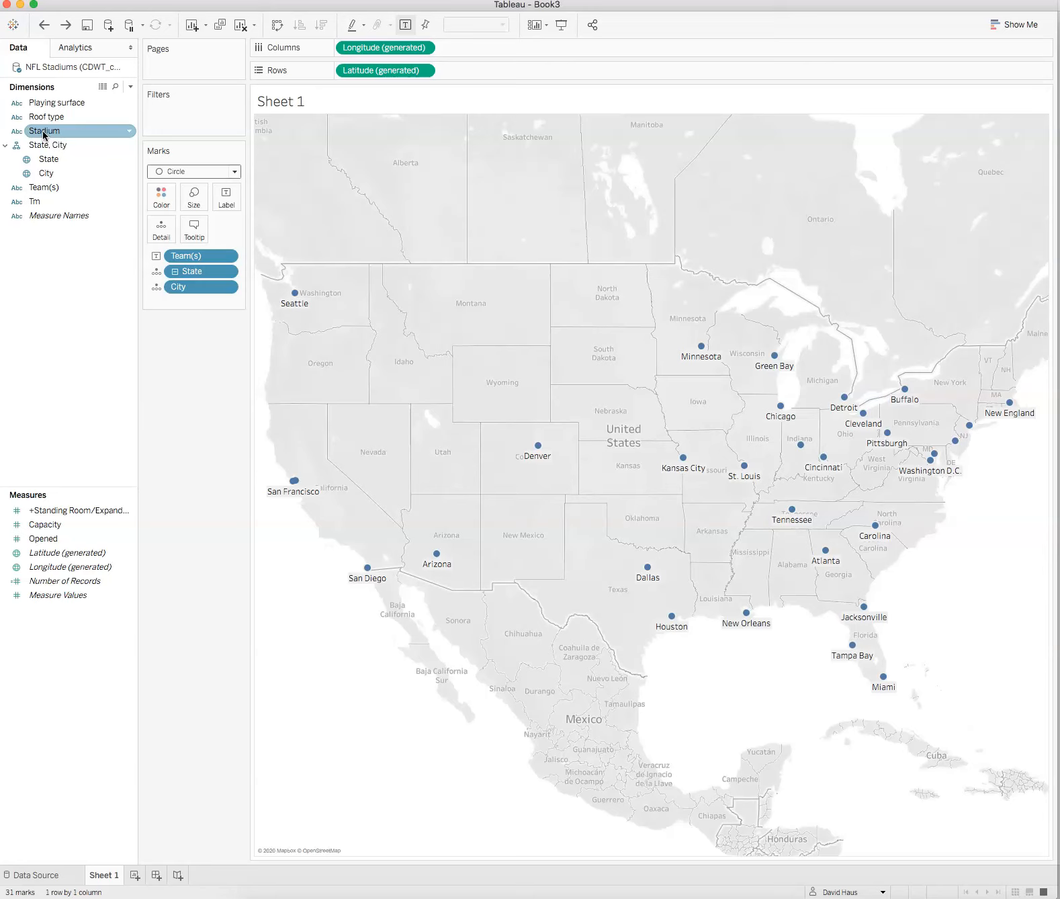
Step: Try to drop Stadium onto the marks, and set the mark type to Shape again
left_click_drag(44, 133, 233, 244)
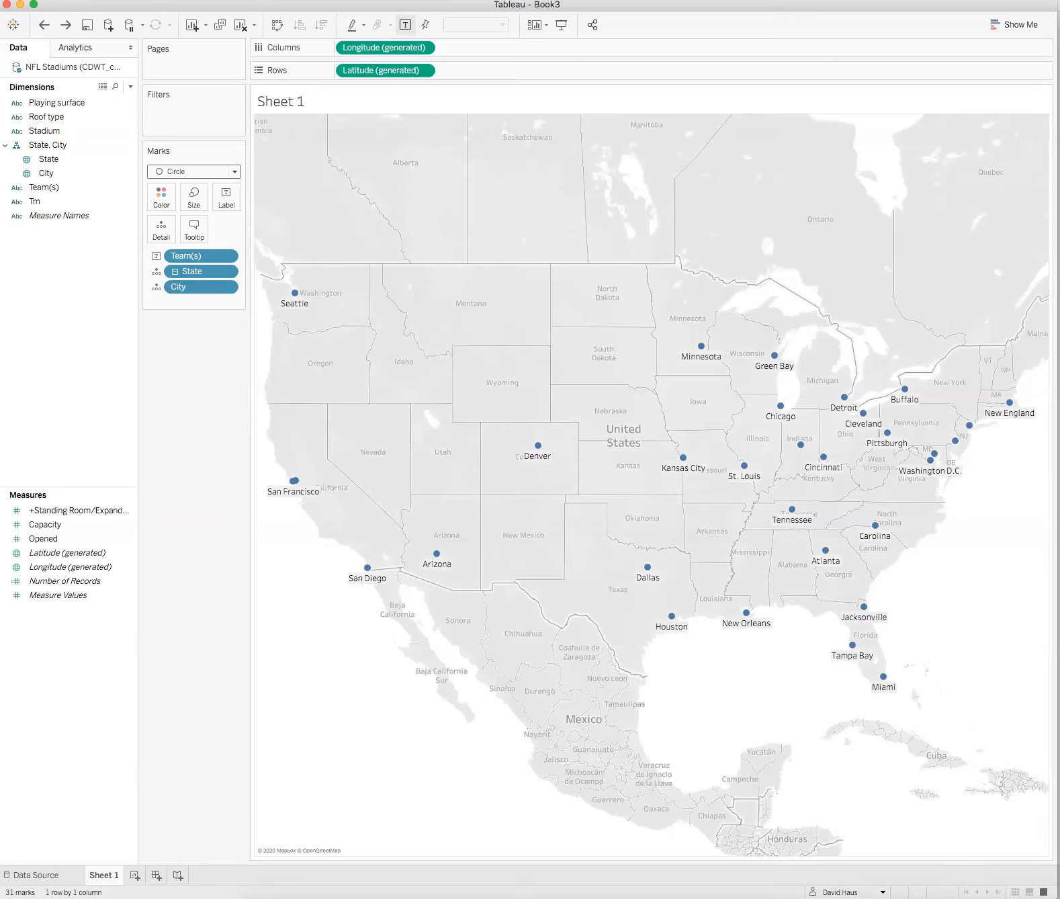
left_click(235, 172)
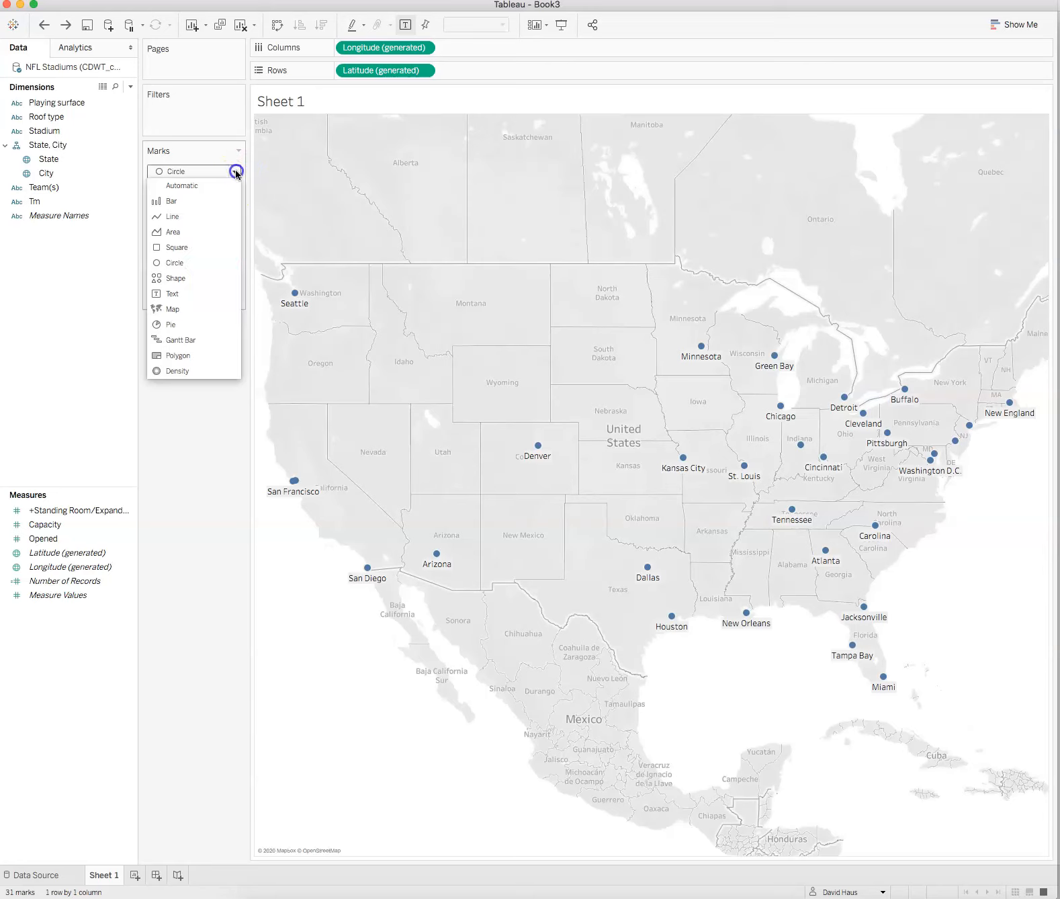
left_click(196, 279)
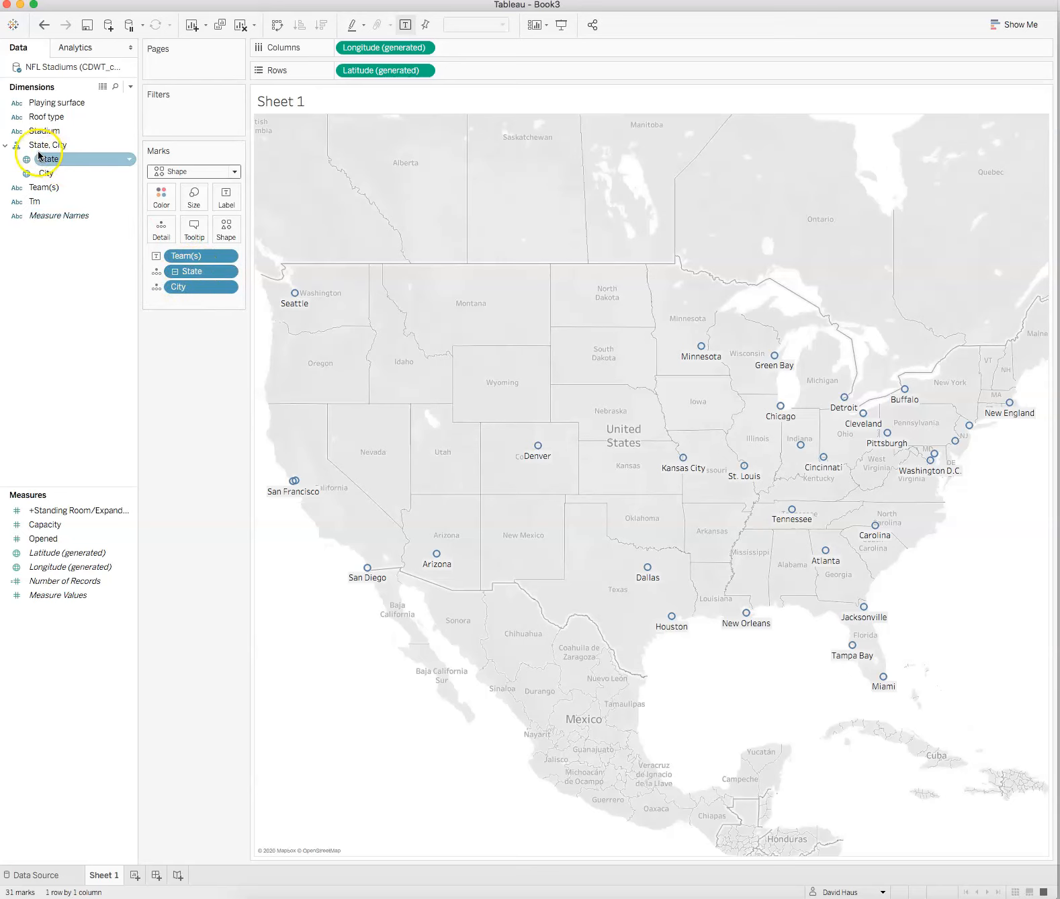
Step: Try encoding Stadium as the shape with the stadiums palette, then cancel the dialog and undo the Stadium shape encoding
left_click_drag(29, 133, 222, 230)
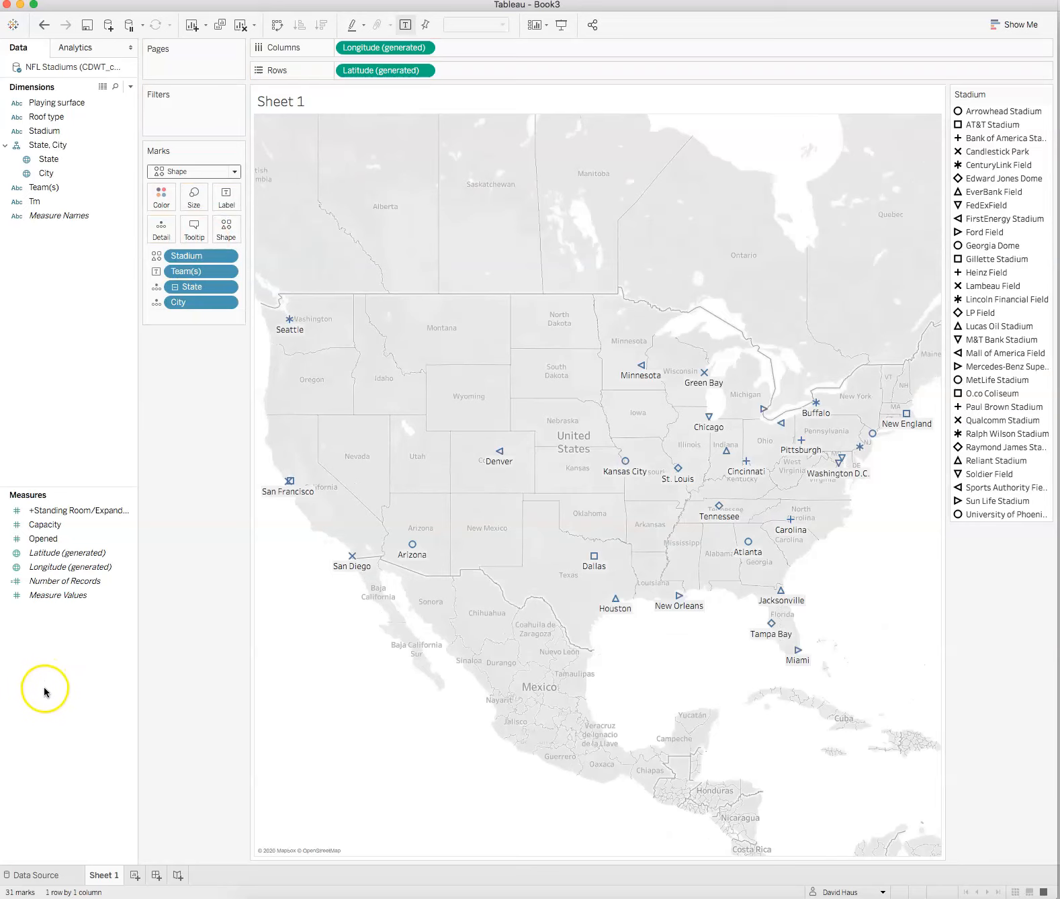
left_click(229, 226)
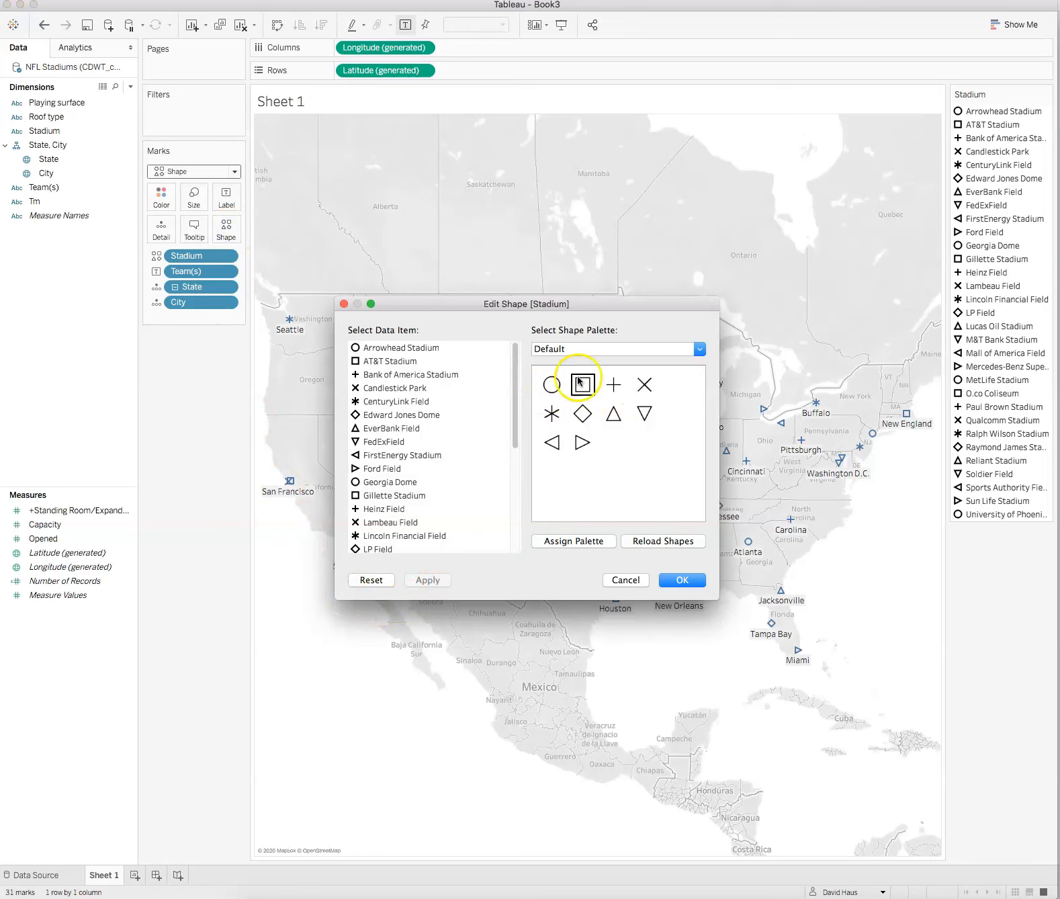
left_click(700, 349)
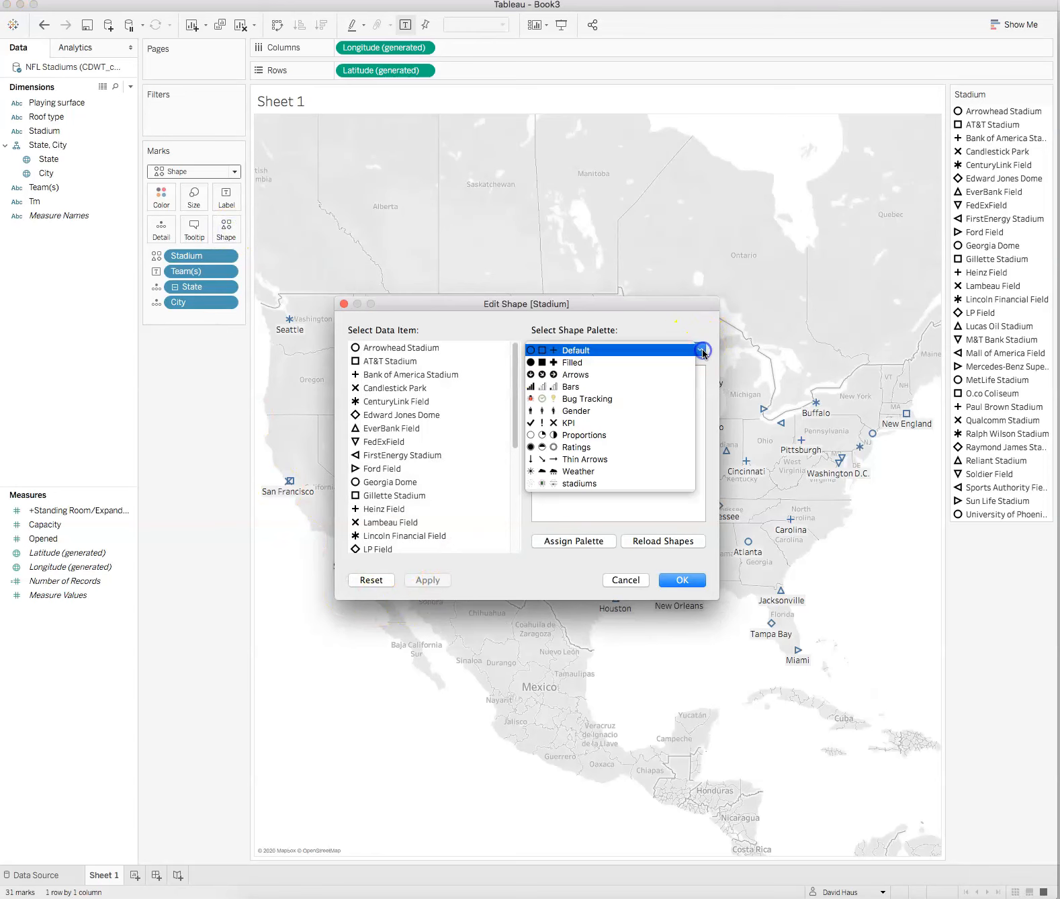
left_click(584, 485)
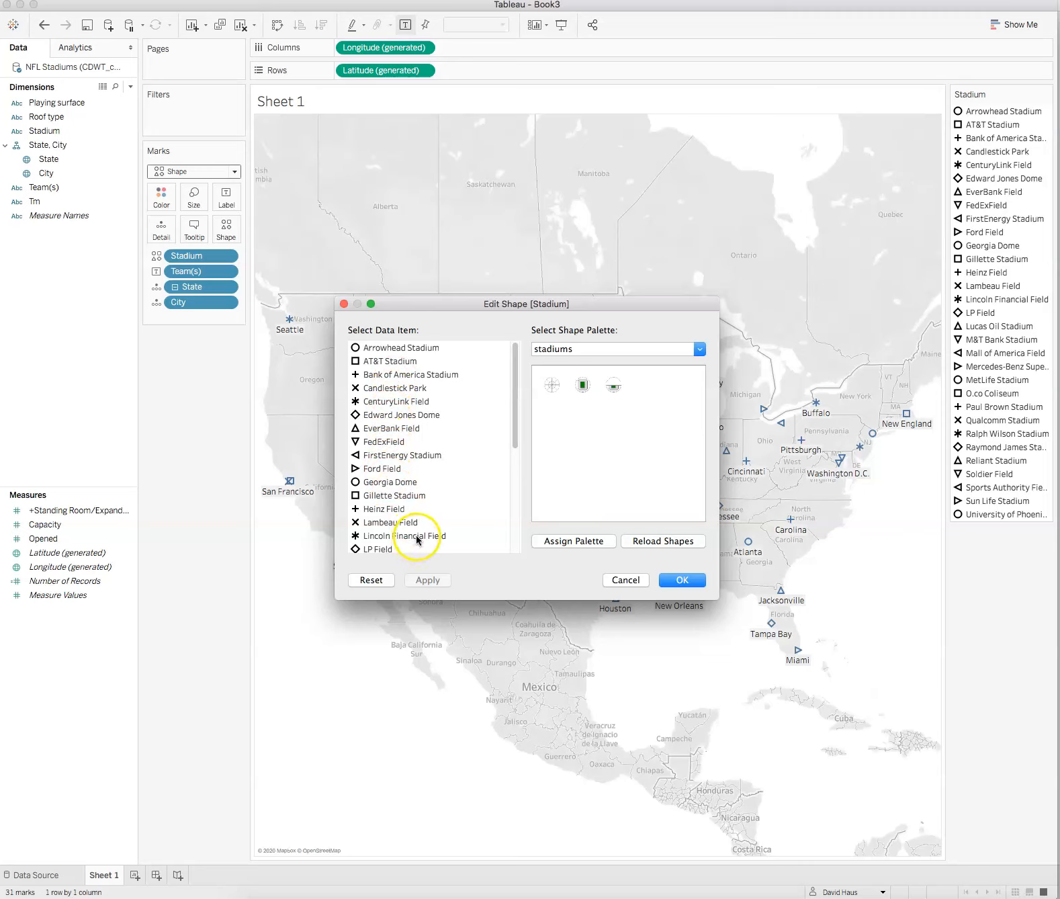
left_click(625, 580)
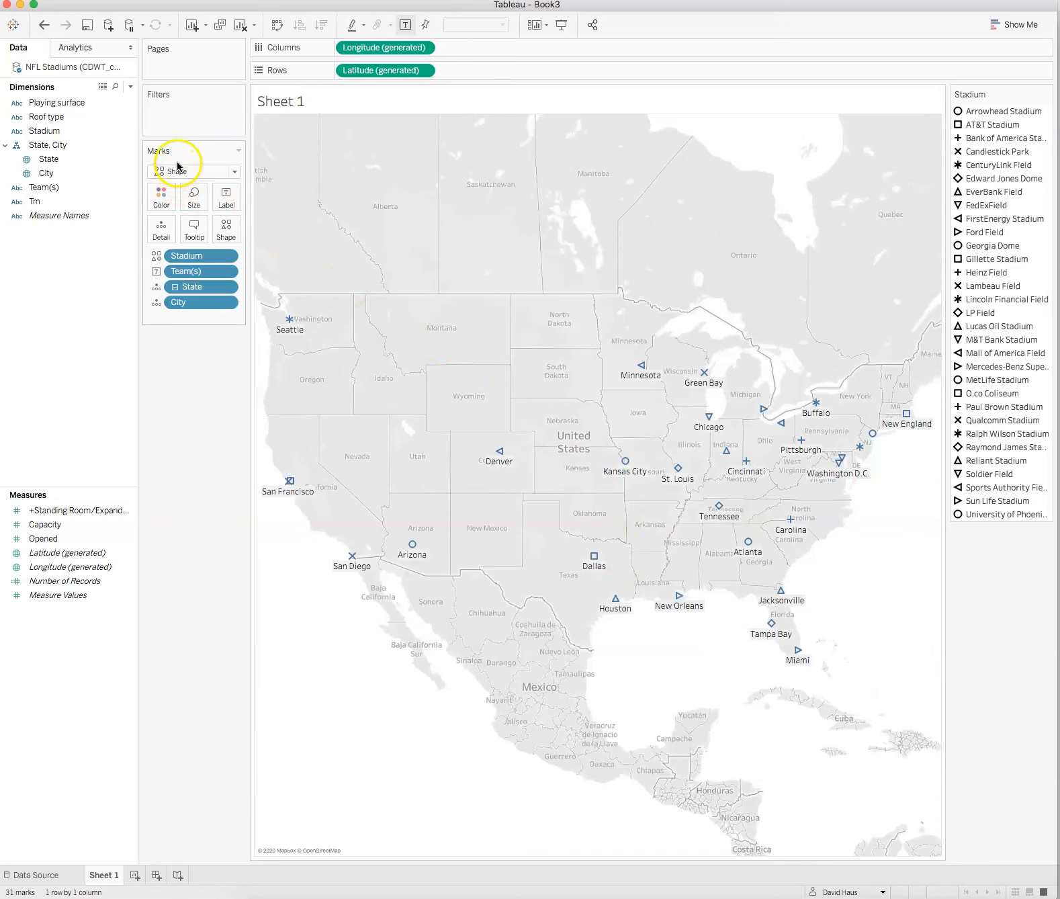
left_click(47, 26)
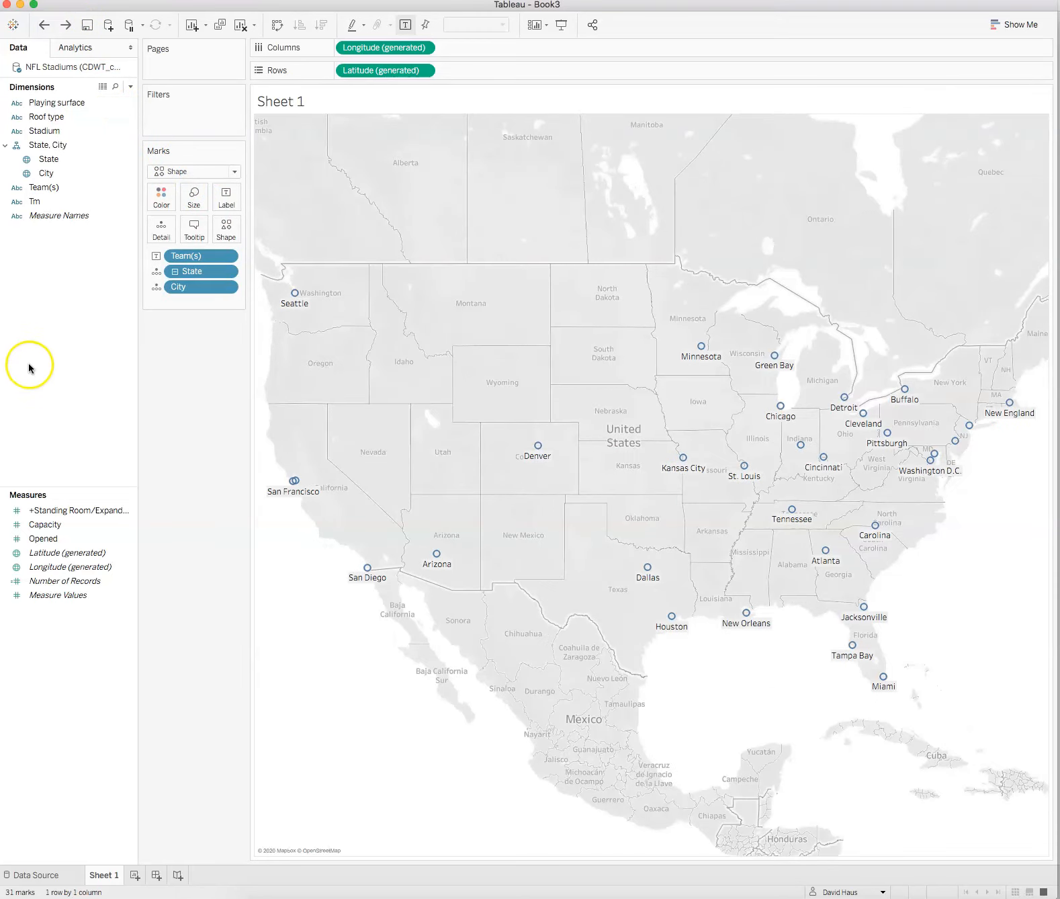
Step: Encode Roof type as the mark shape and switch the shape palette to stadiums
left_click_drag(35, 115, 227, 232)
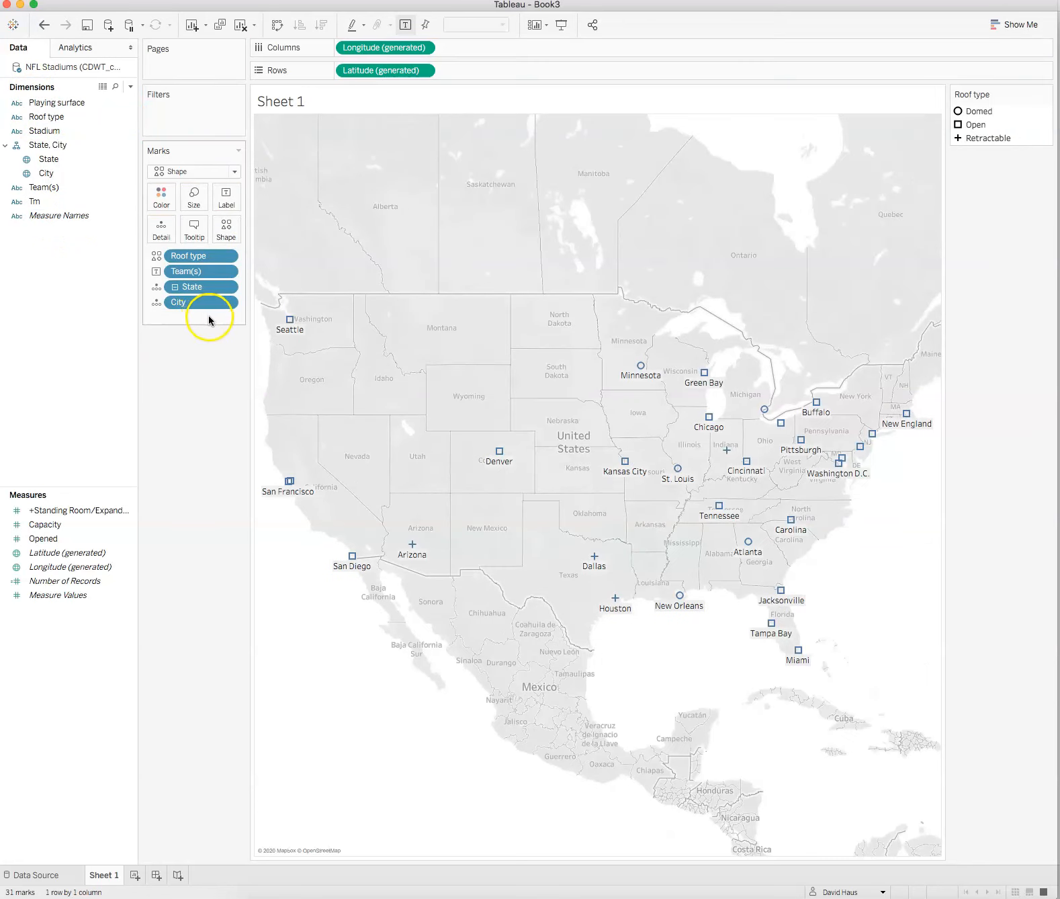
left_click(228, 225)
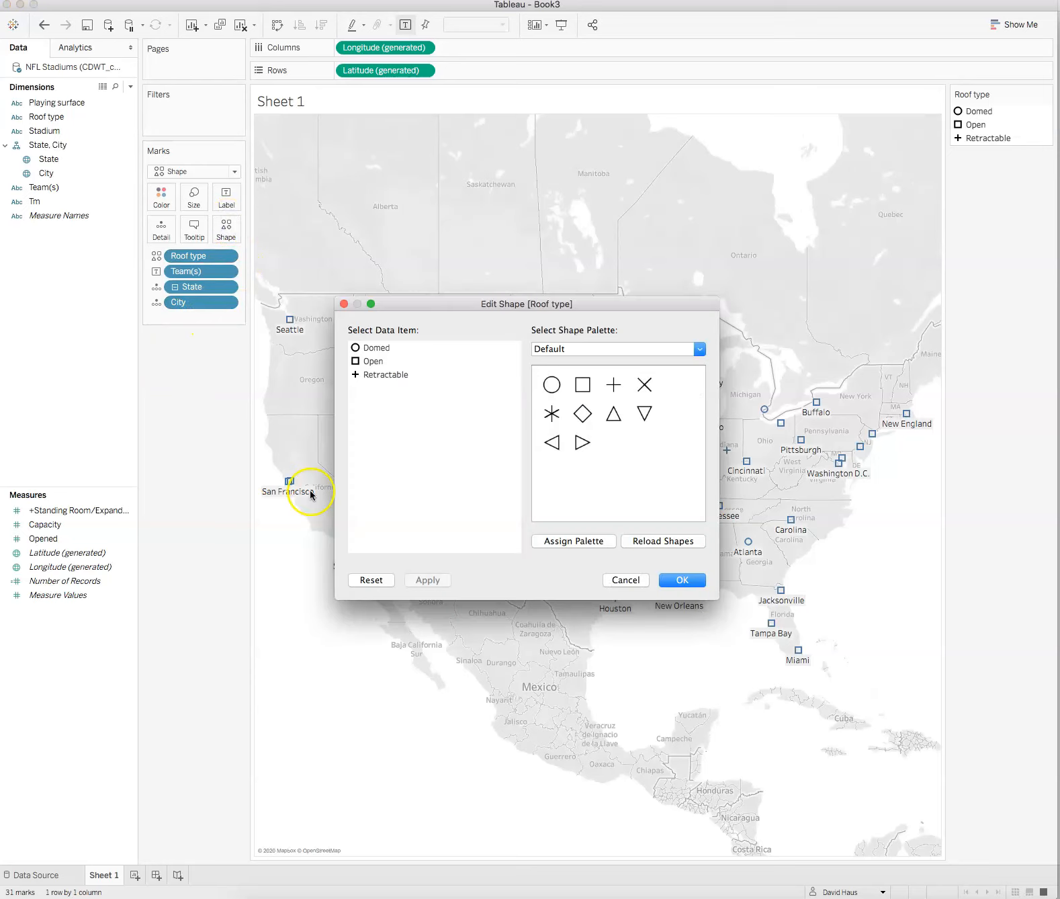
left_click(700, 349)
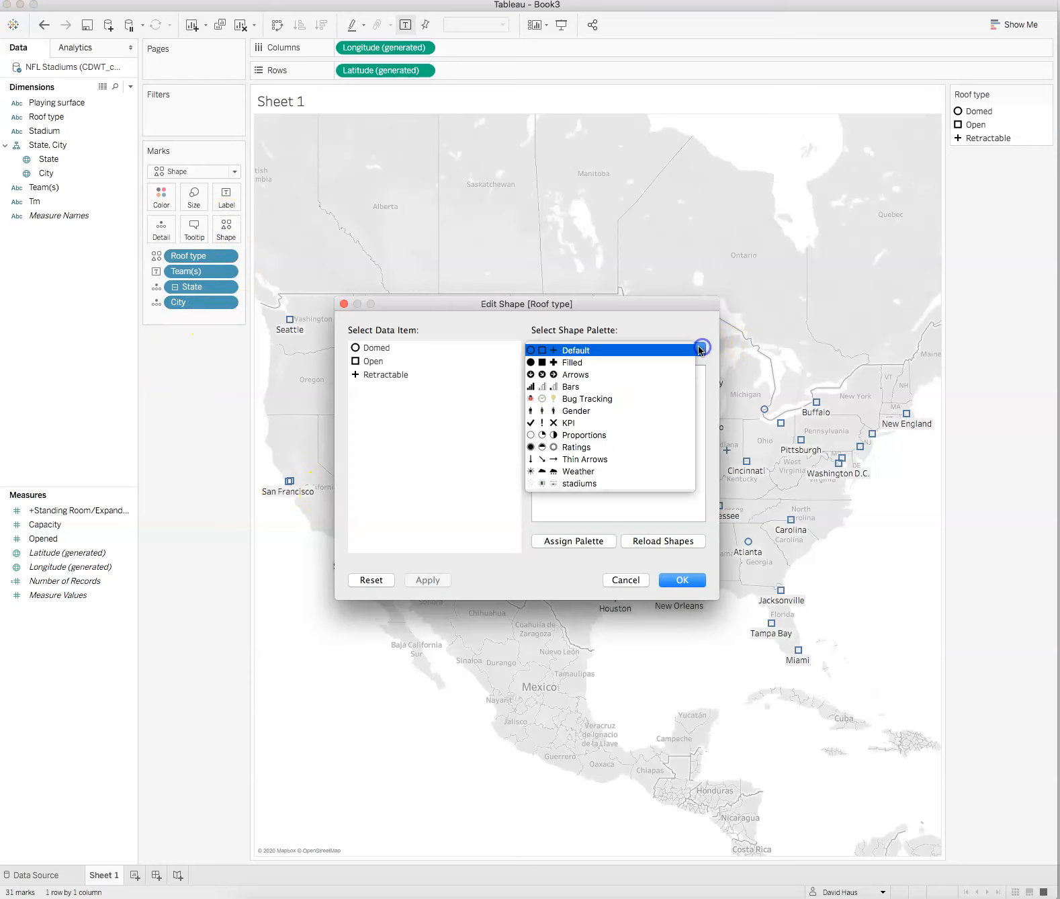
left_click(588, 483)
Step: Assign the first, second and third stadium shapes to Domed, Open and Retractable, then apply and confirm
left_click(551, 386)
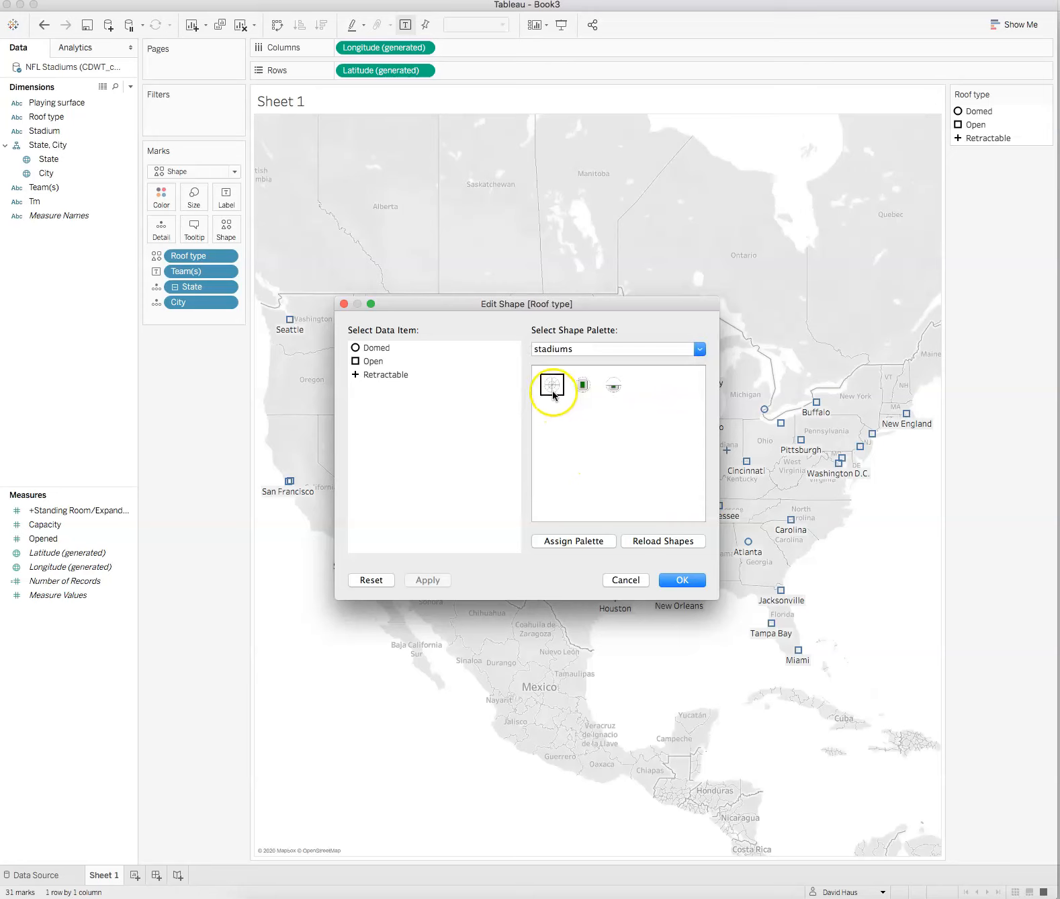
left_click(372, 348)
left_click(550, 384)
left_click(373, 362)
left_click(578, 386)
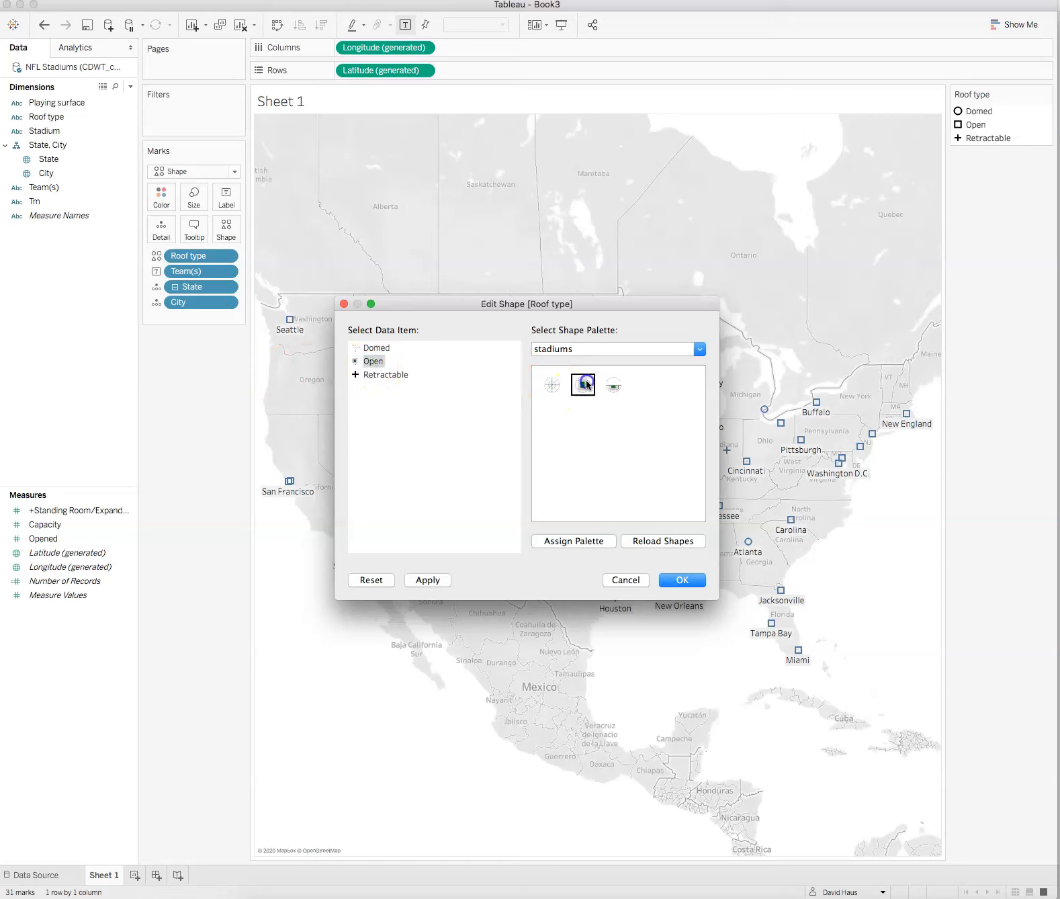
left_click(380, 375)
left_click(613, 383)
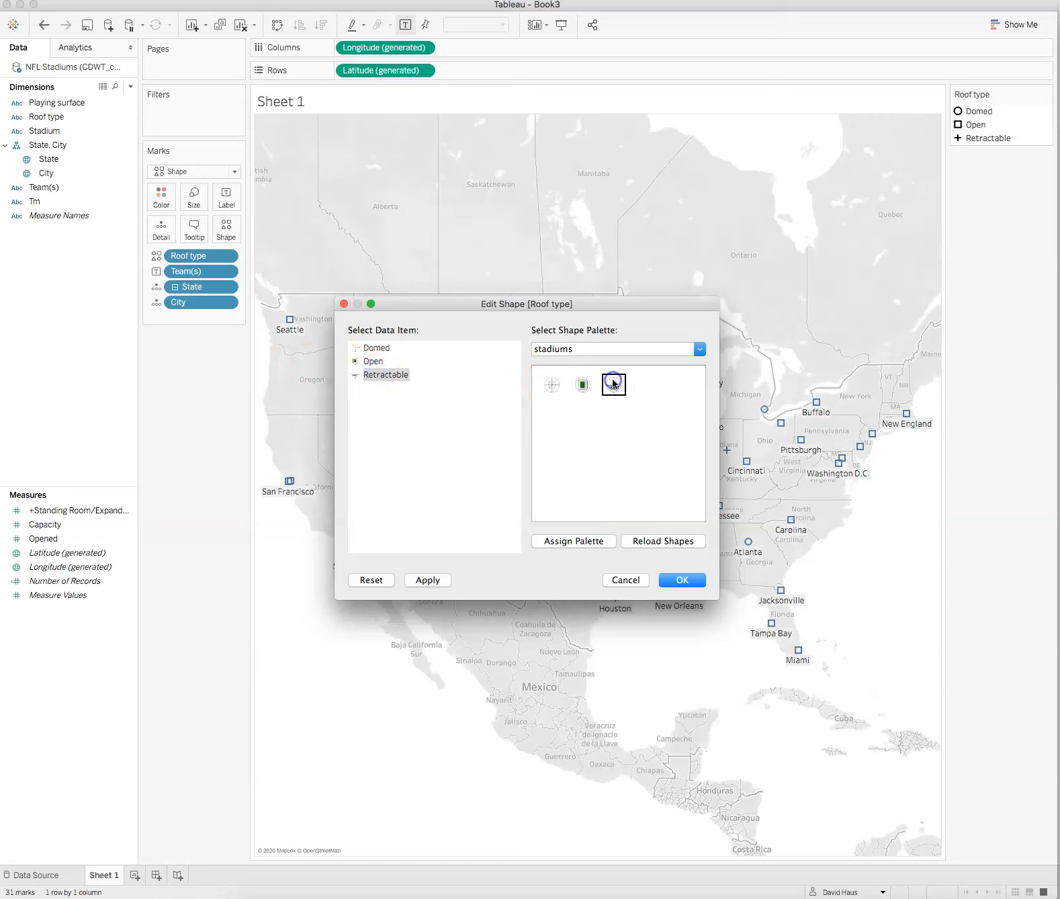
left_click(428, 580)
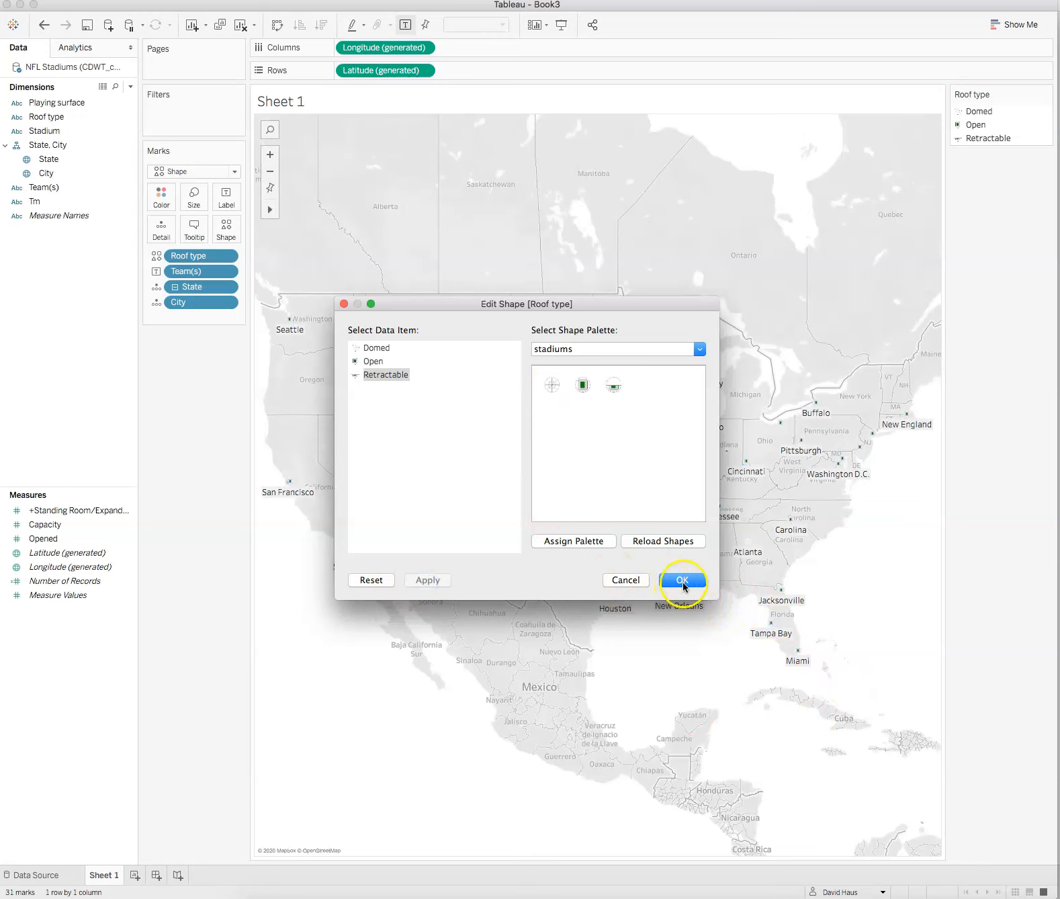
left_click(669, 590)
Step: Increase the mark size with the size slider
left_click(195, 203)
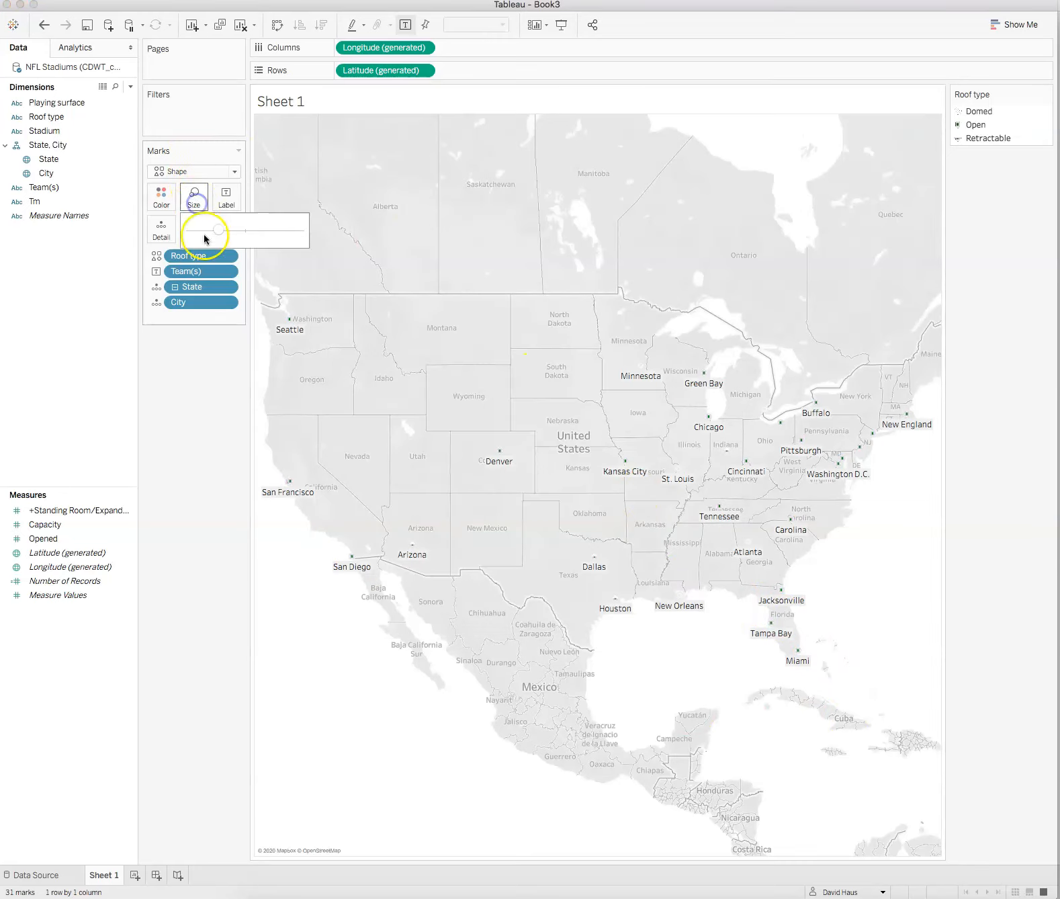
left_click_drag(218, 230, 251, 229)
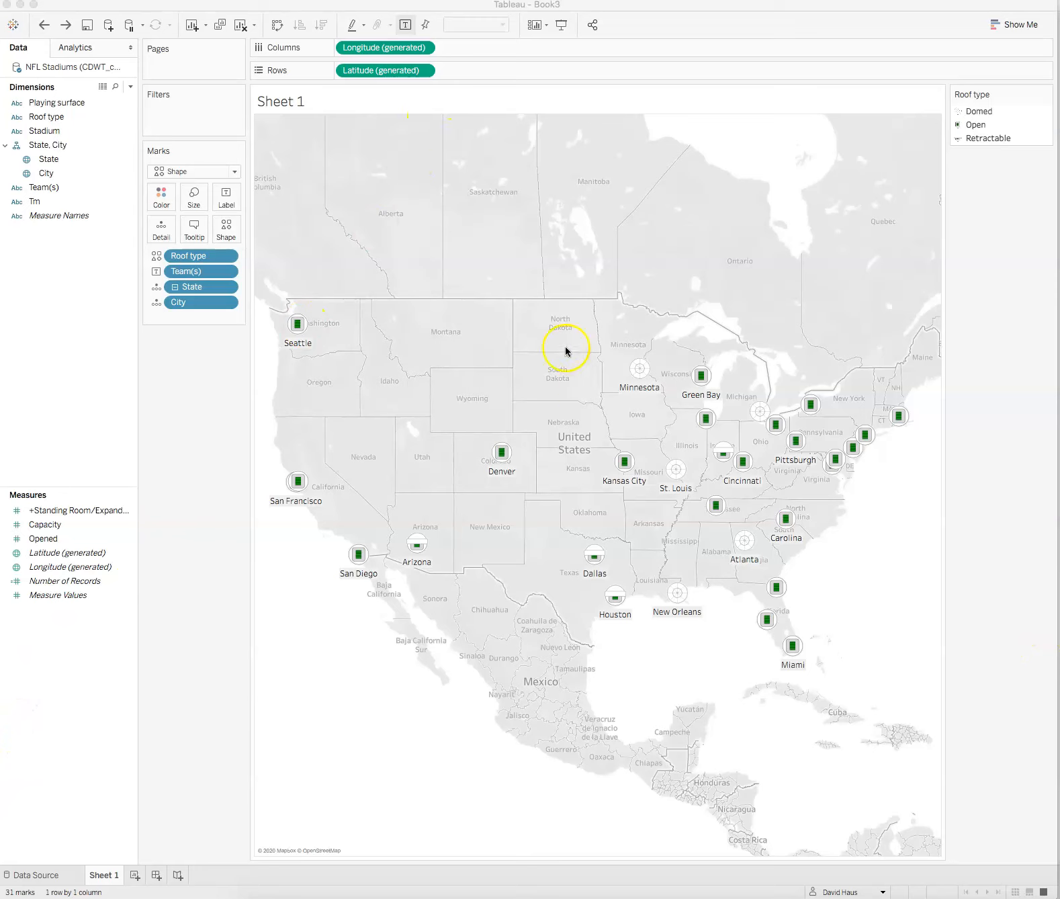
left_click(503, 393)
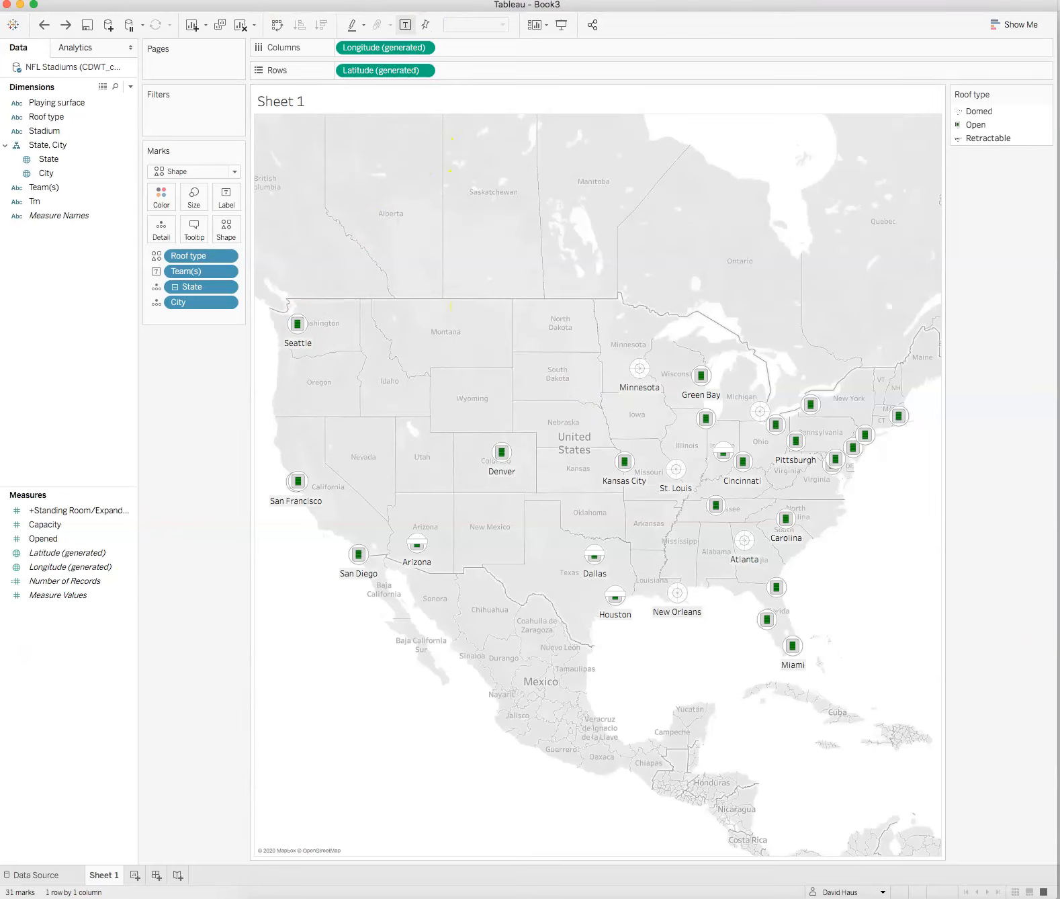
Step: Switch the background map style to Dark
left_click(299, 0)
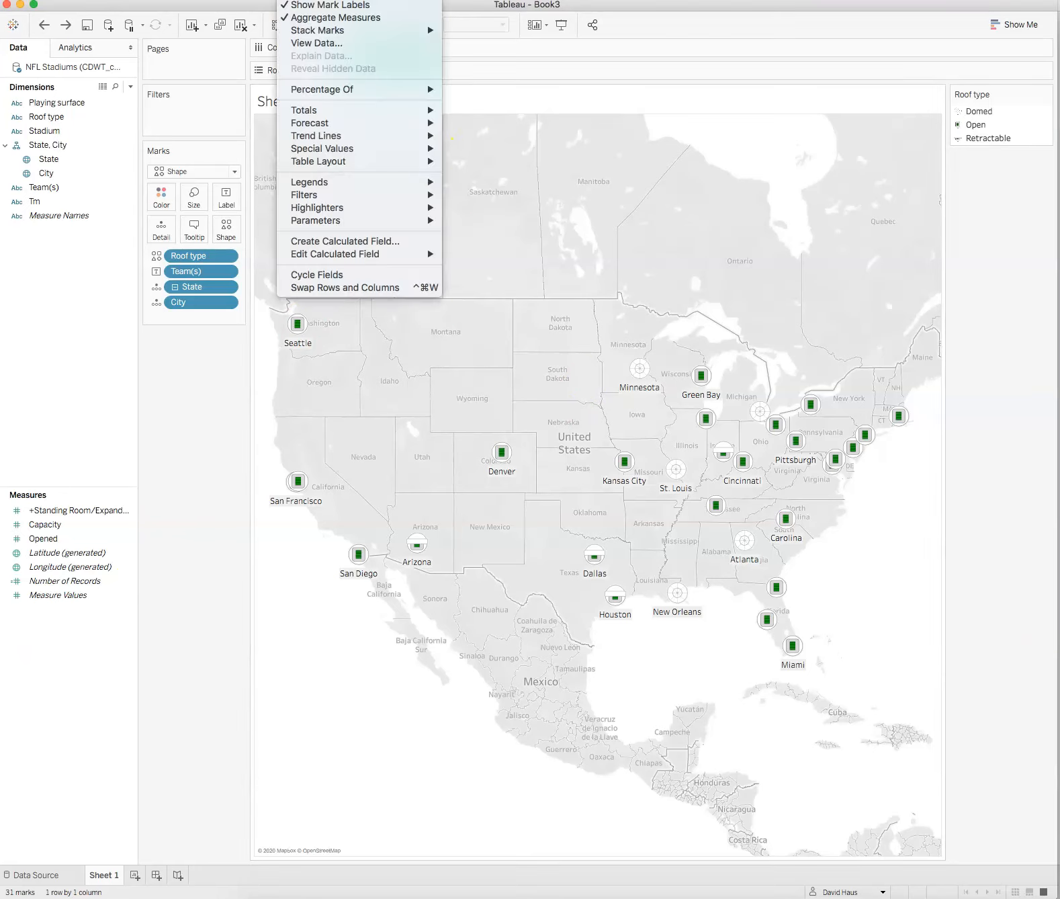
mouse_move(340, 0)
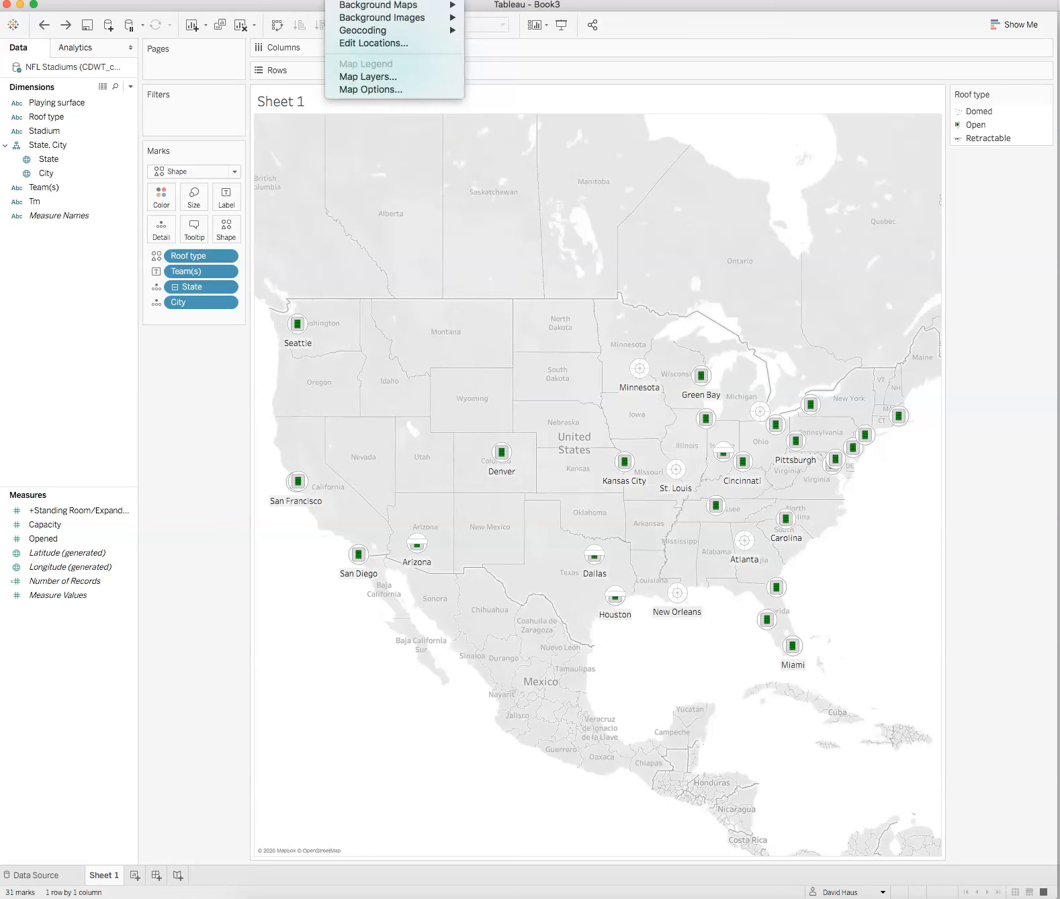
left_click(347, 8)
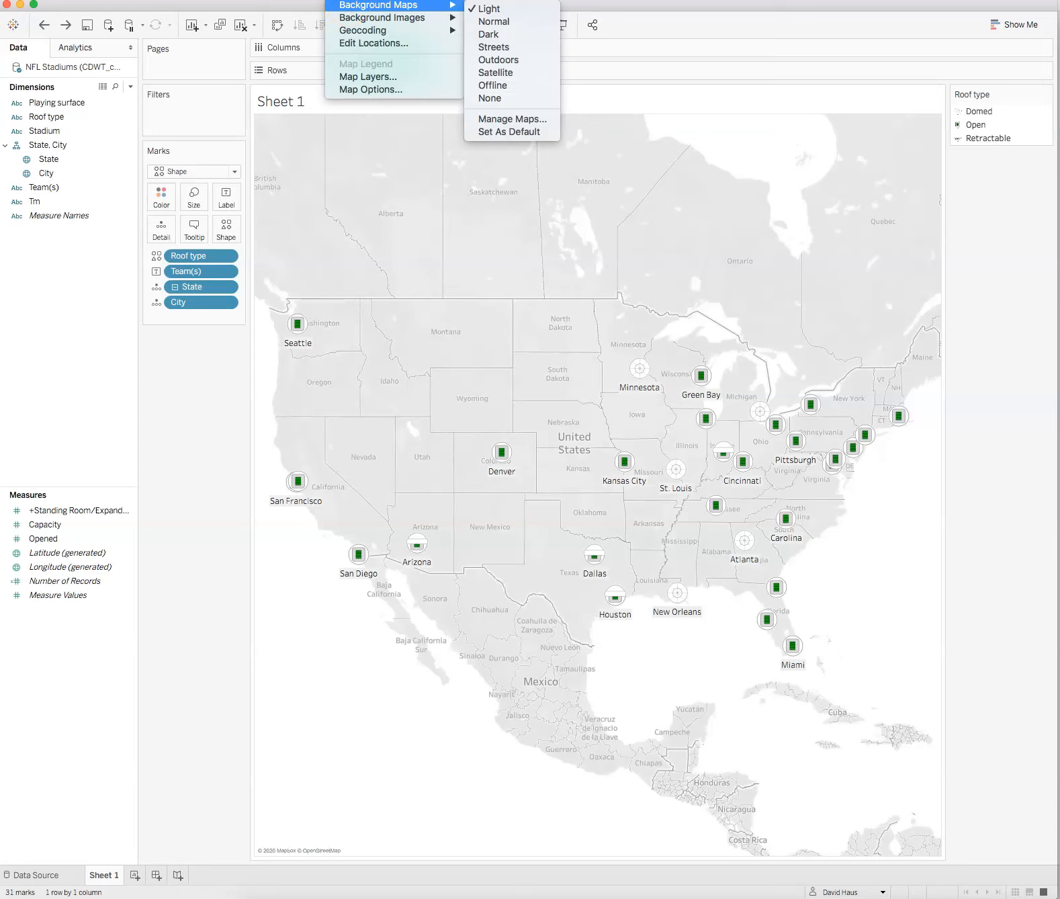
left_click(476, 33)
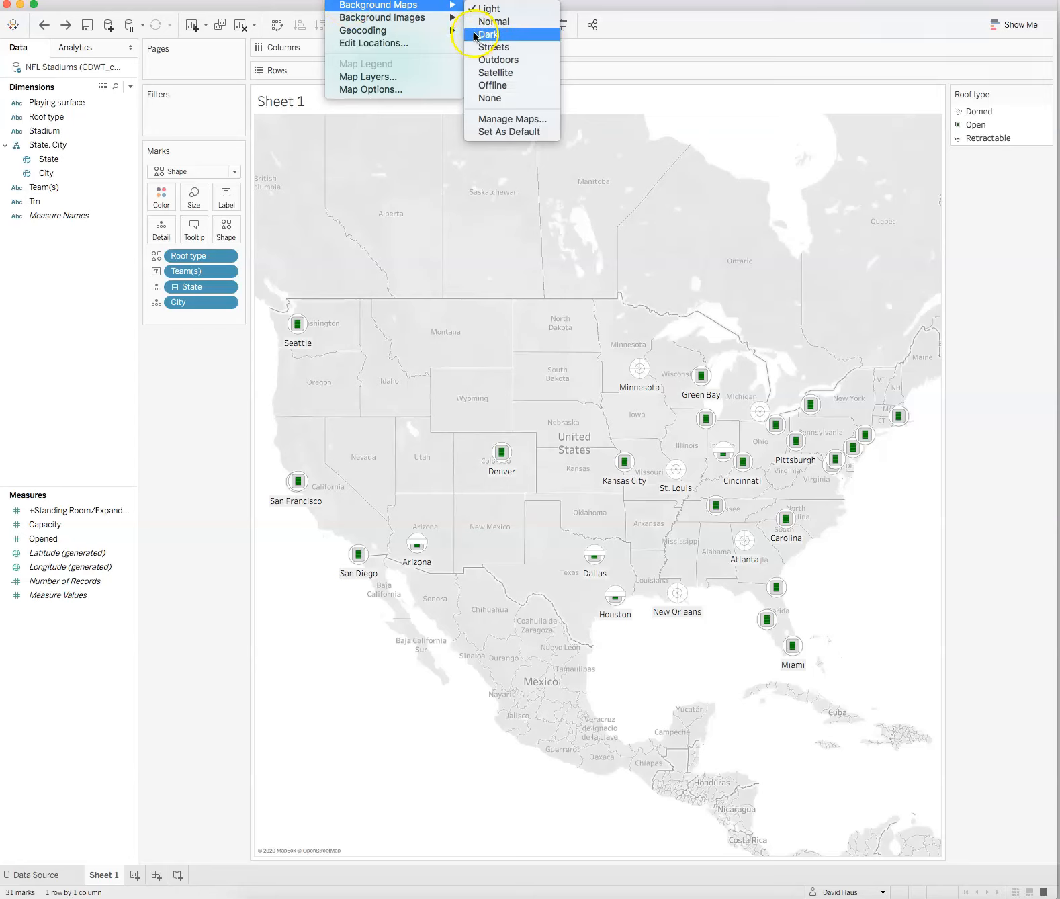
left_click(478, 35)
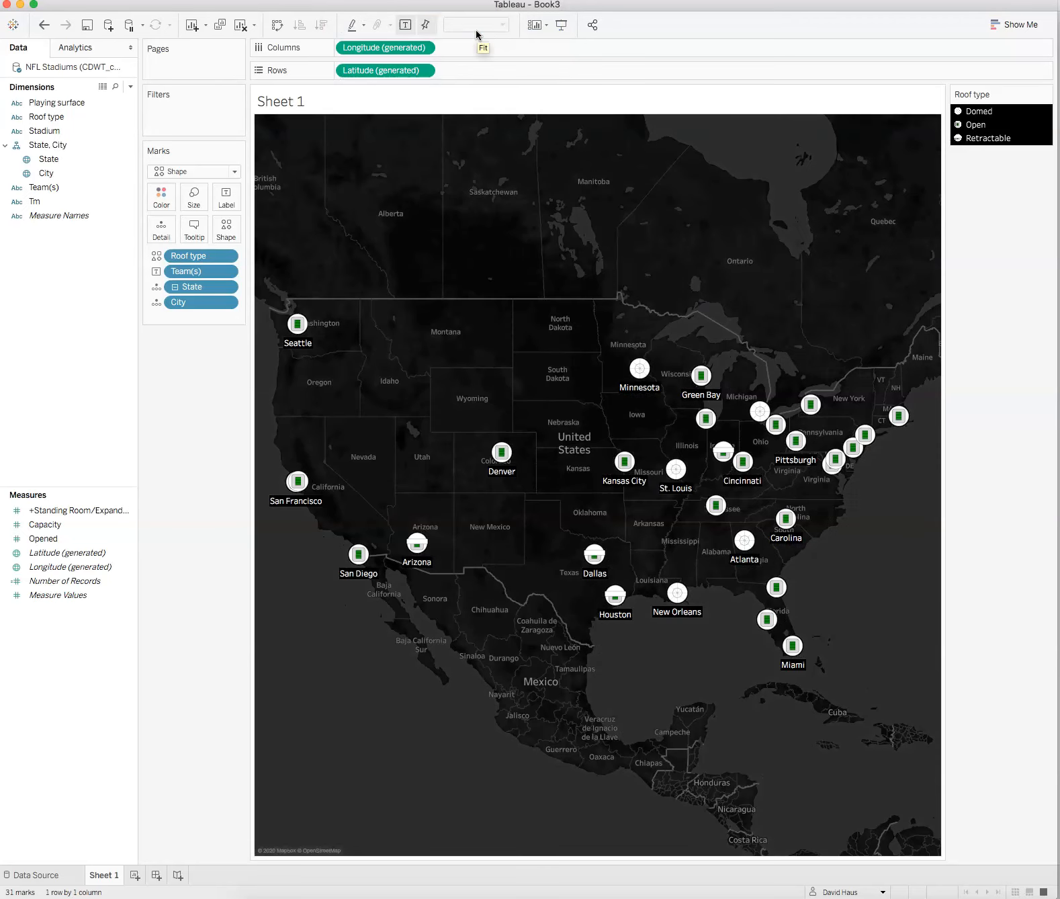
Step: Switch the background map style to Satellite
left_click(341, 0)
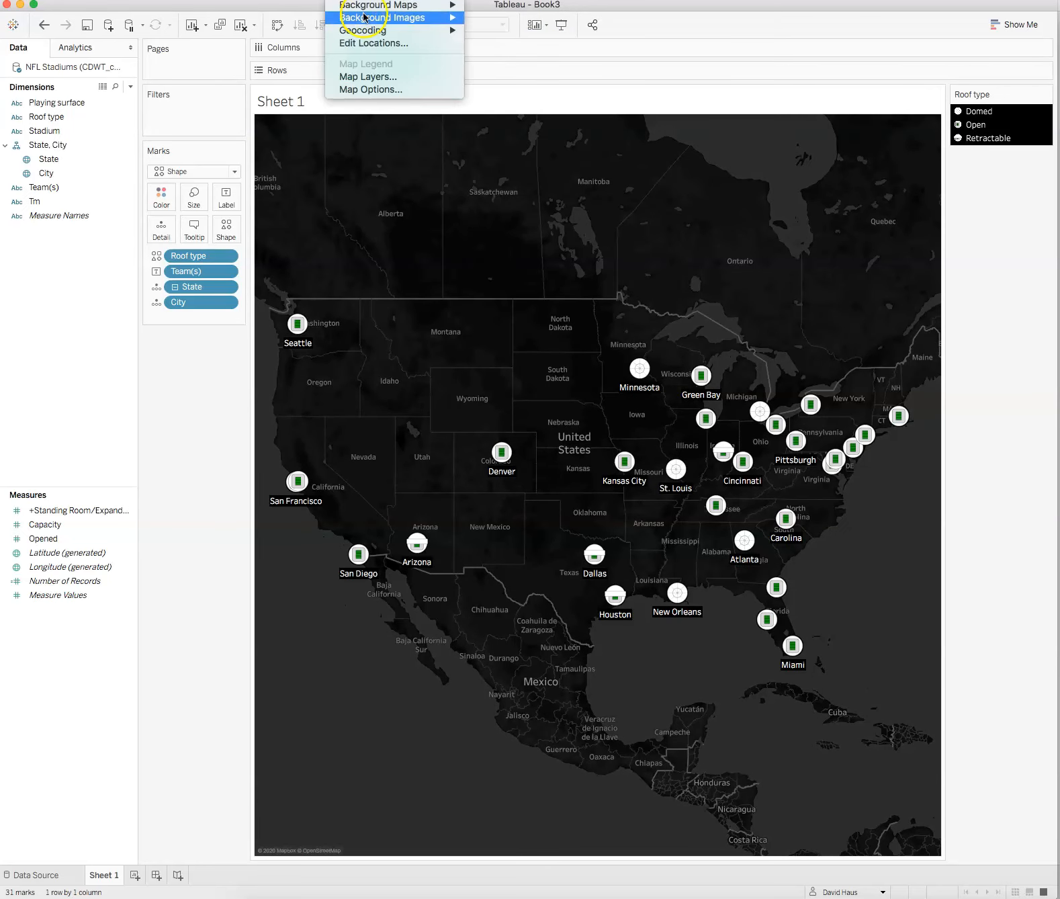
mouse_move(378, 17)
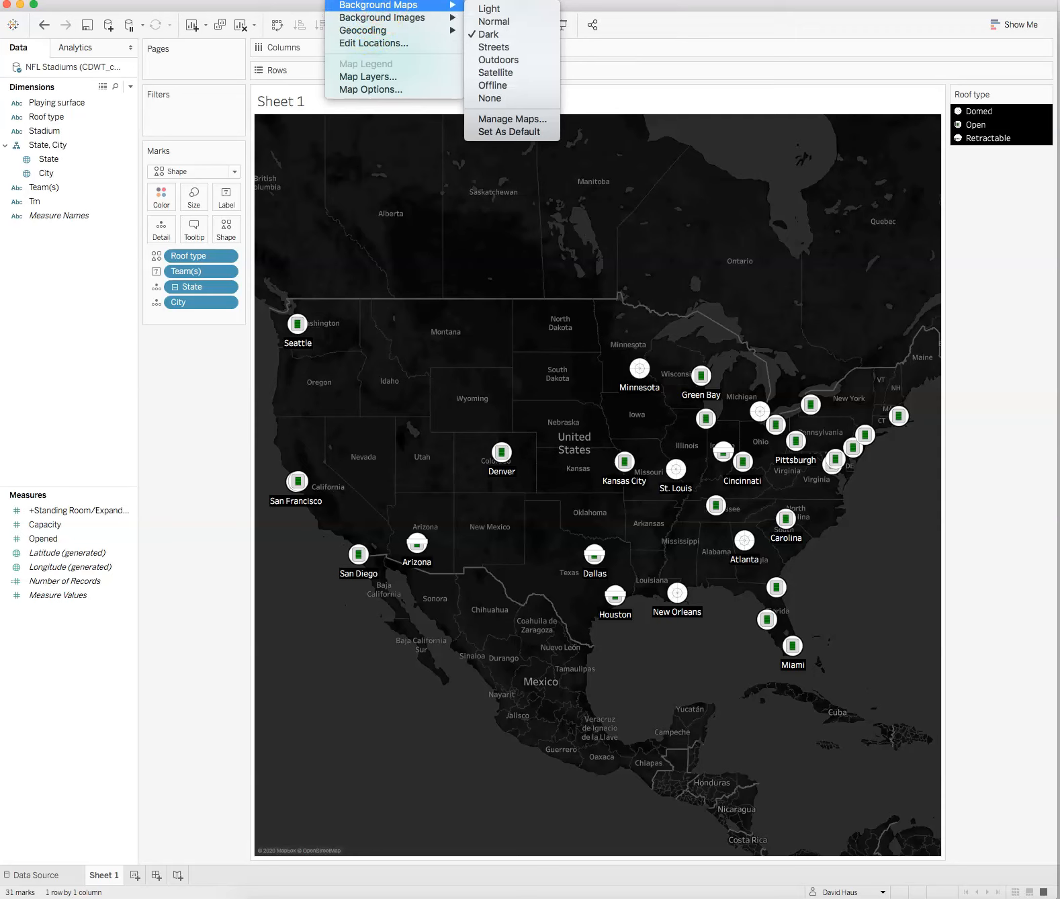
left_click(512, 71)
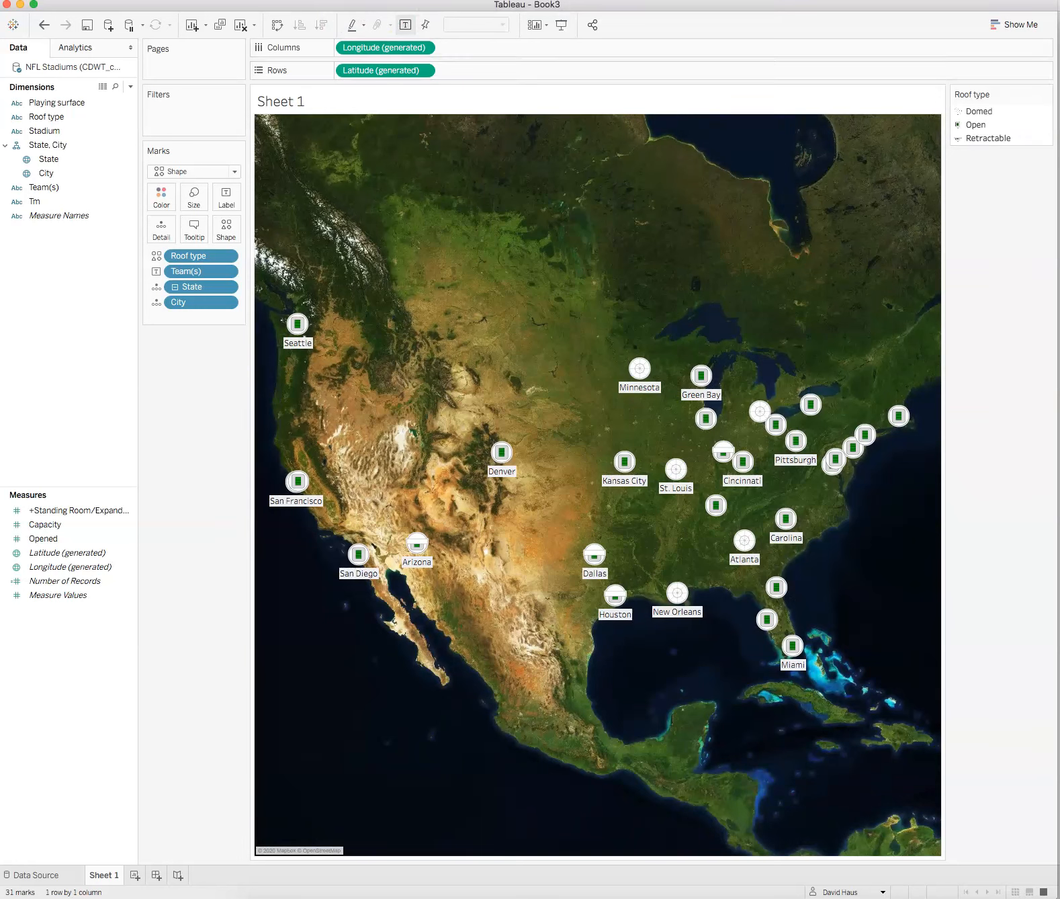
Step: Switch the background map style to Offline
left_click(338, 0)
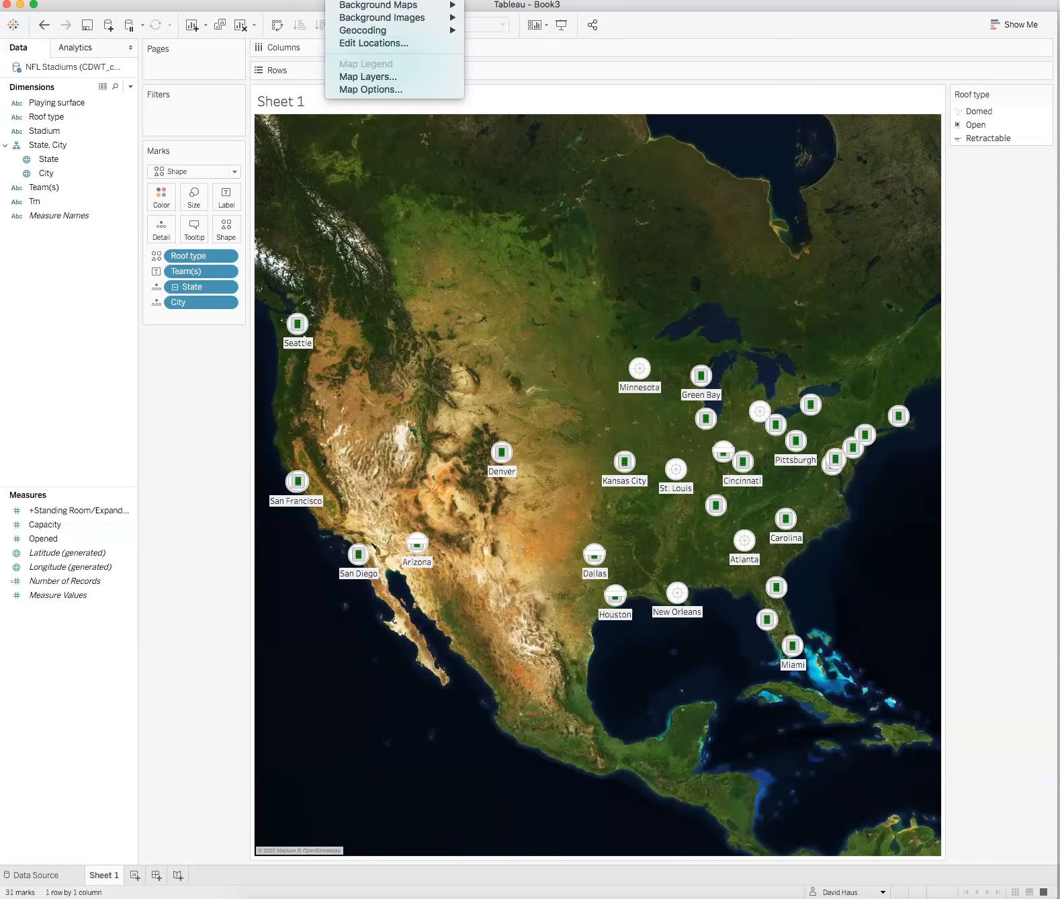
mouse_move(396, 5)
left_click(516, 86)
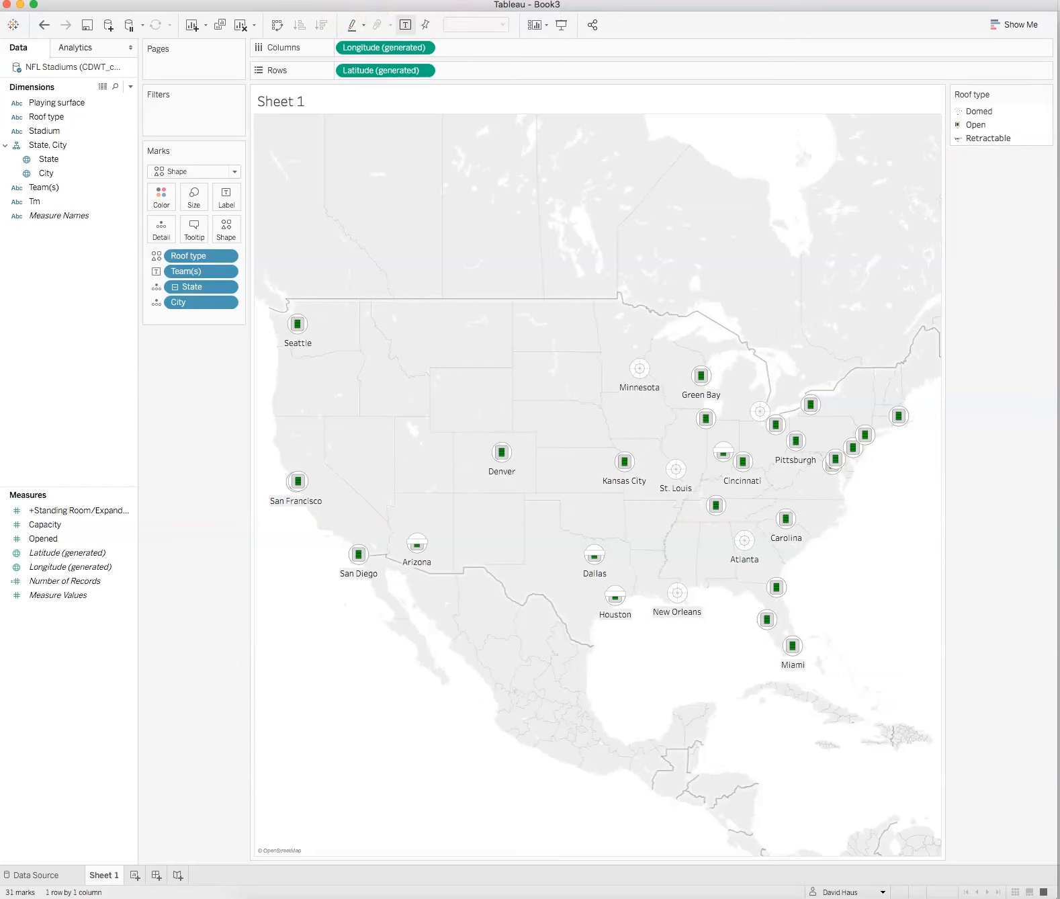
Step: Switch the background map style to Normal
left_click(304, 0)
mouse_move(340, 0)
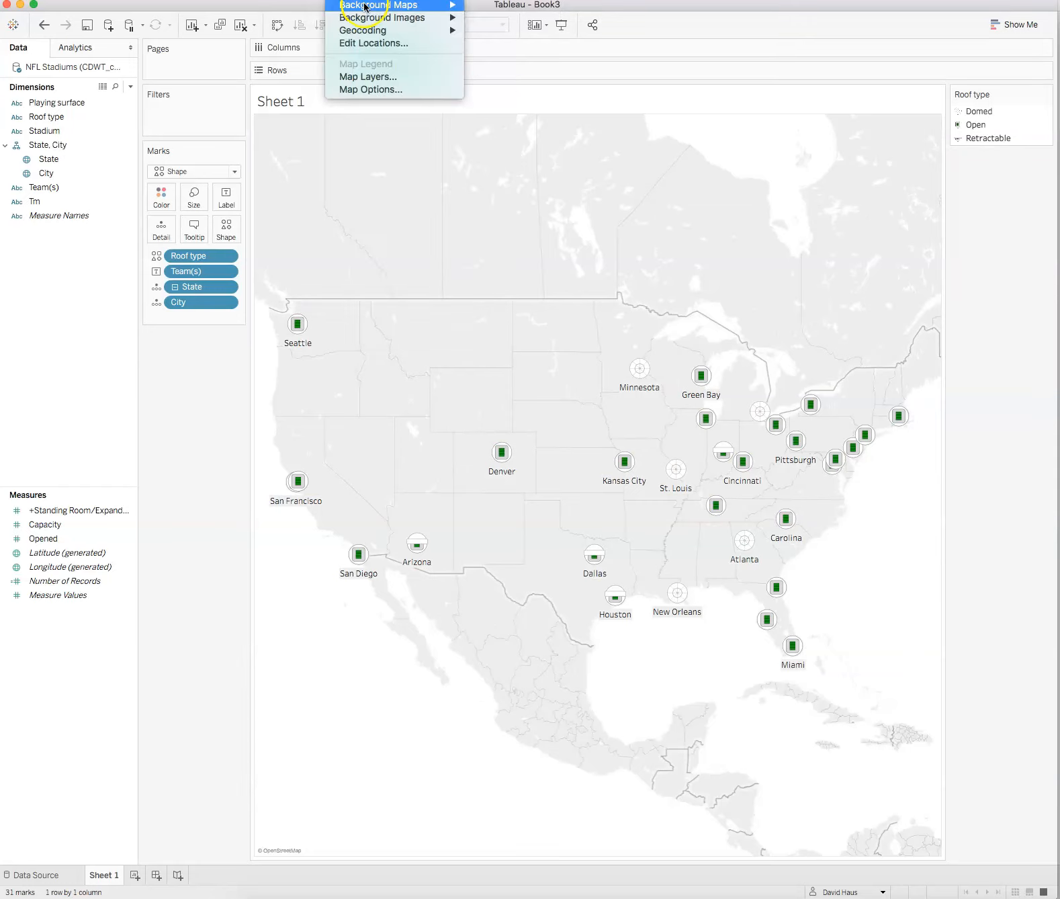
left_click(512, 25)
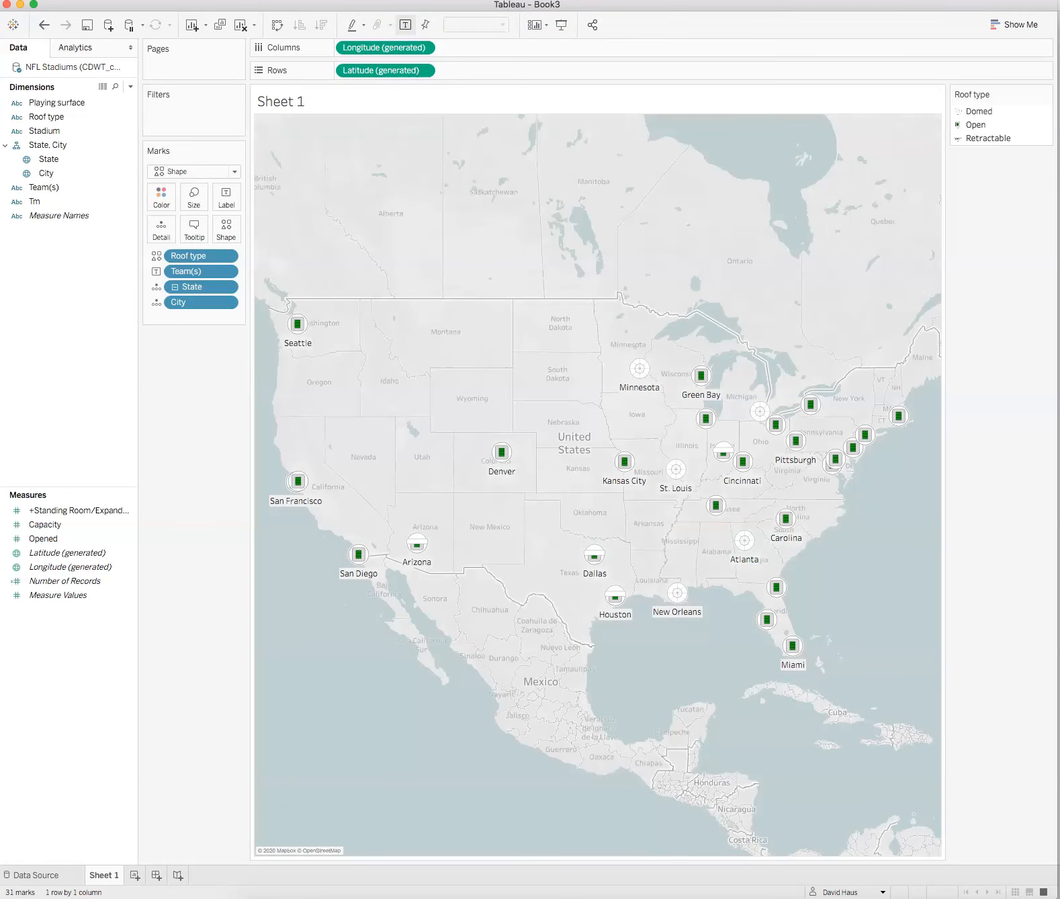
Step: Switch the background map style back to Dark
left_click(340, 0)
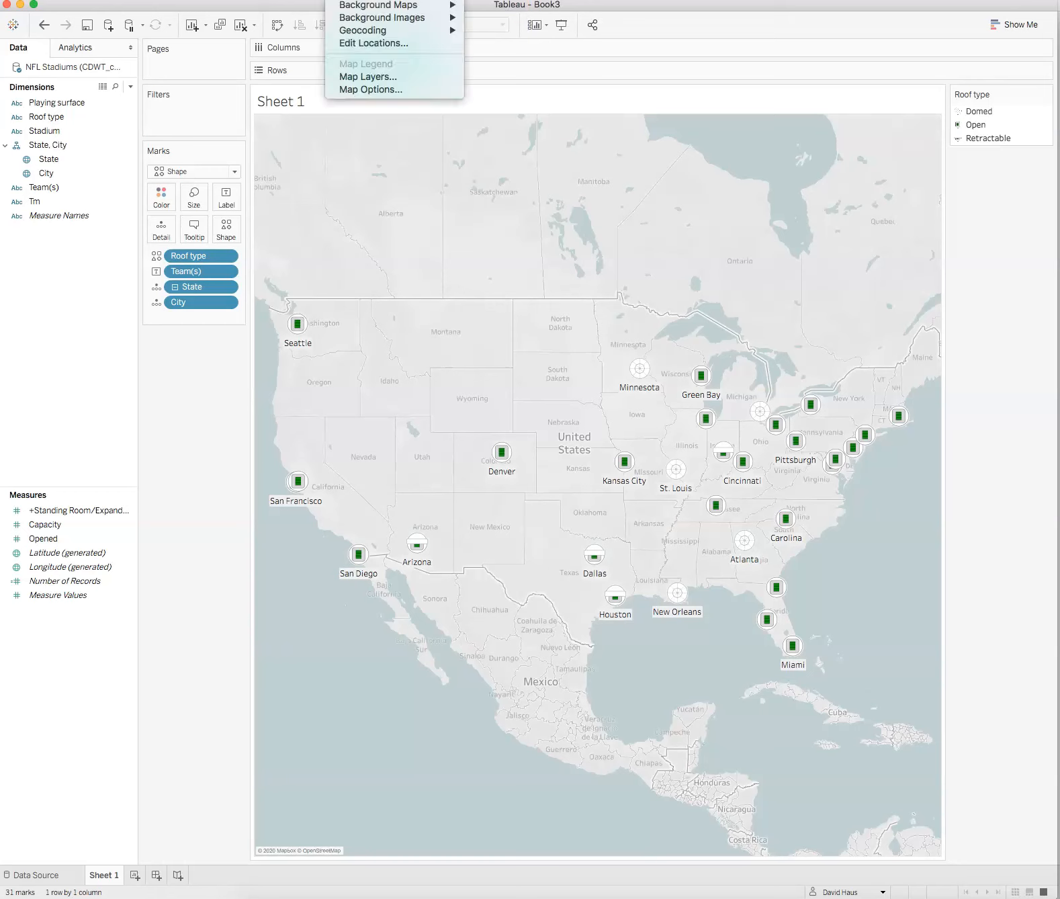
mouse_move(387, 5)
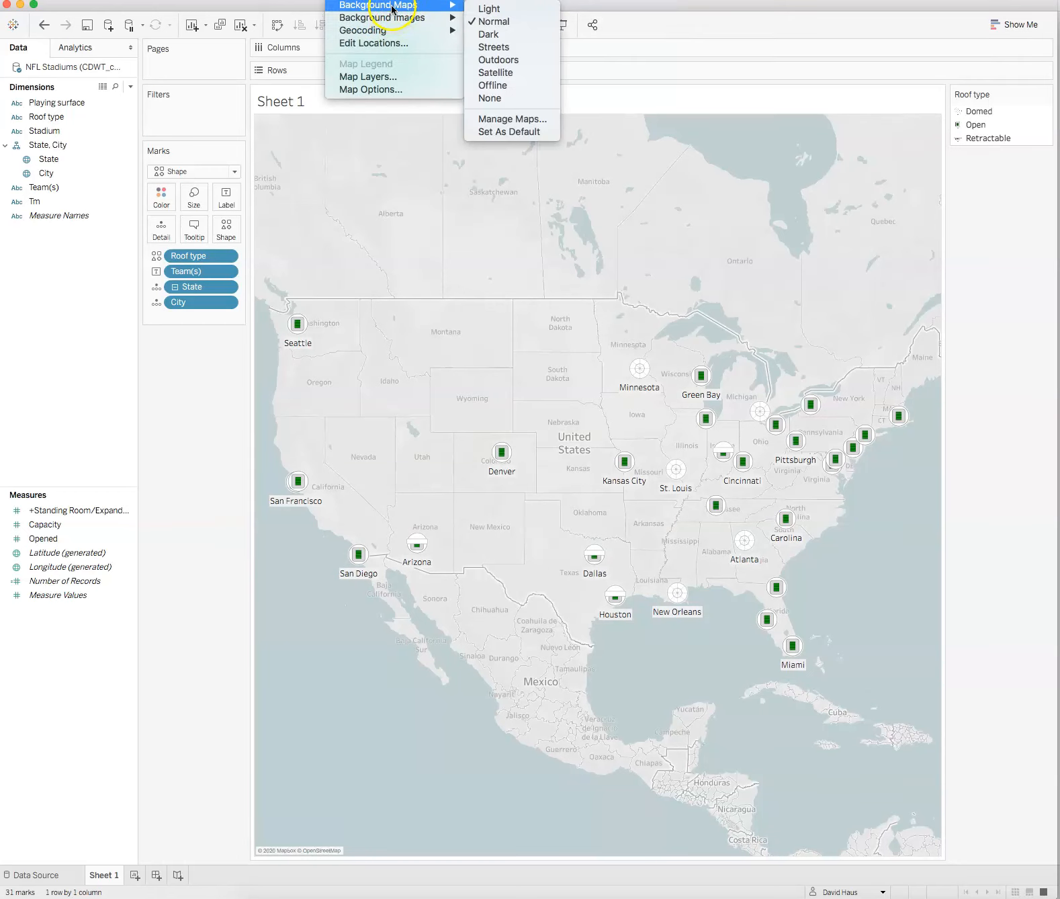
left_click(522, 33)
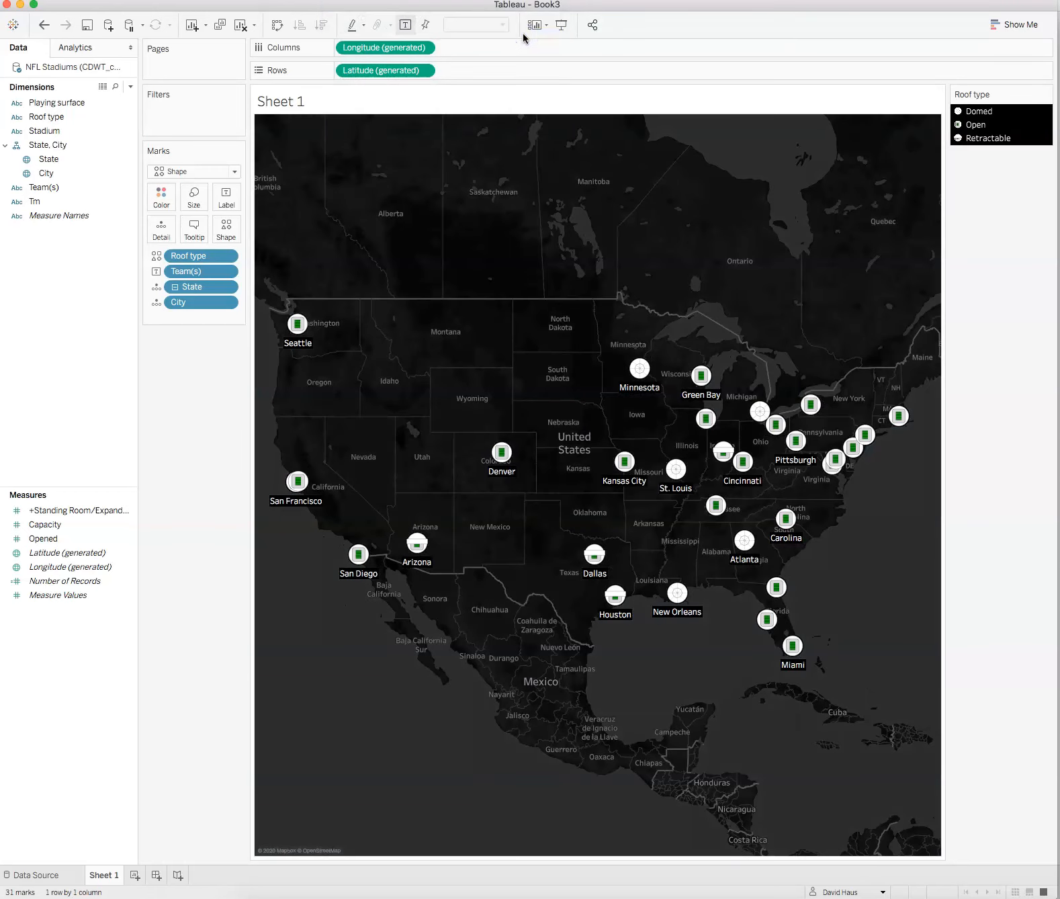
Step: Move the Roof type legend into the side panel beneath the Marks card
left_click(518, 29)
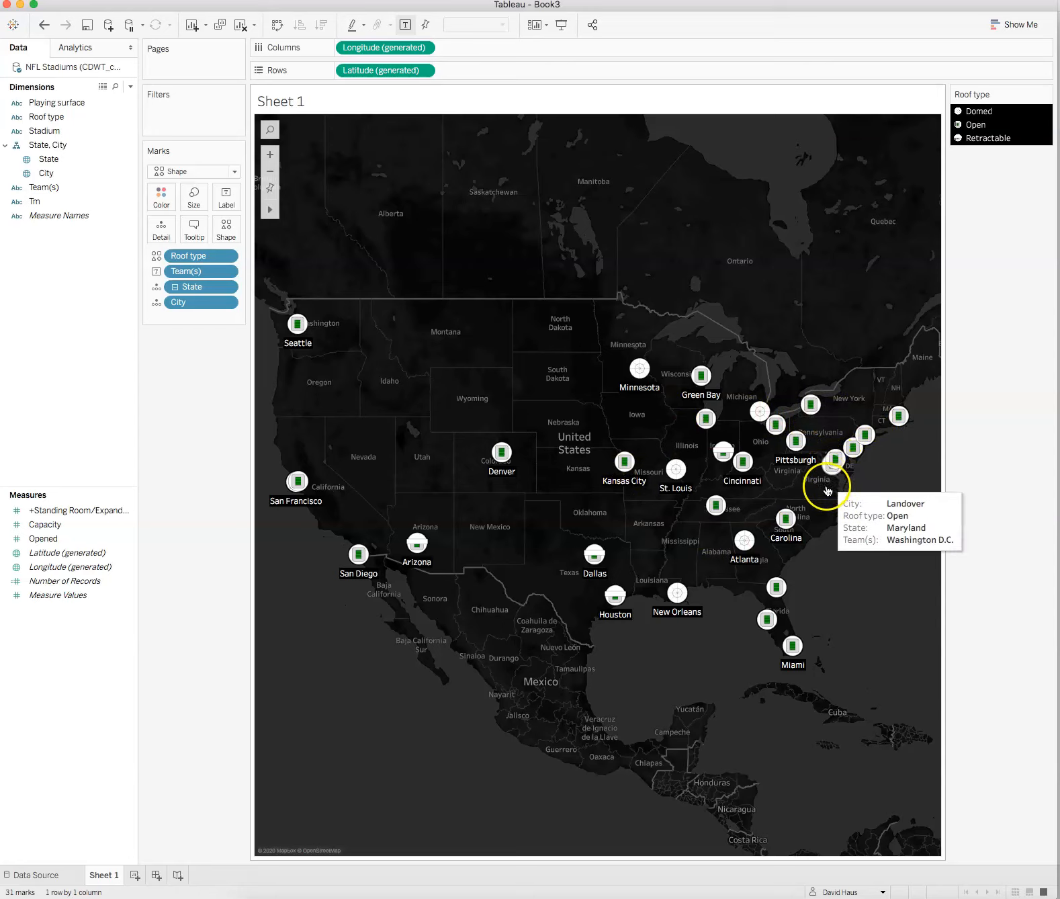
left_click_drag(1010, 88, 180, 340)
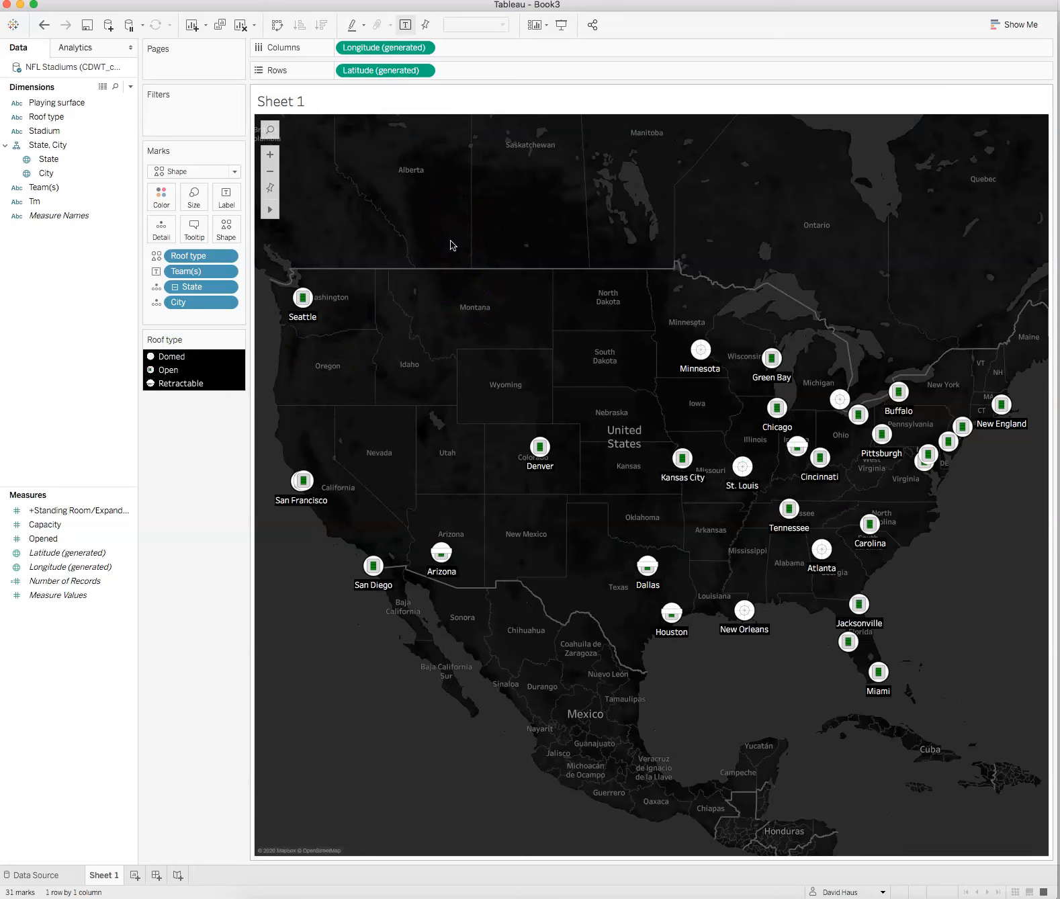
Step: Add a mark annotation to the Landover (Washington D.C.) stadium and move it below the mark
left_click(924, 470)
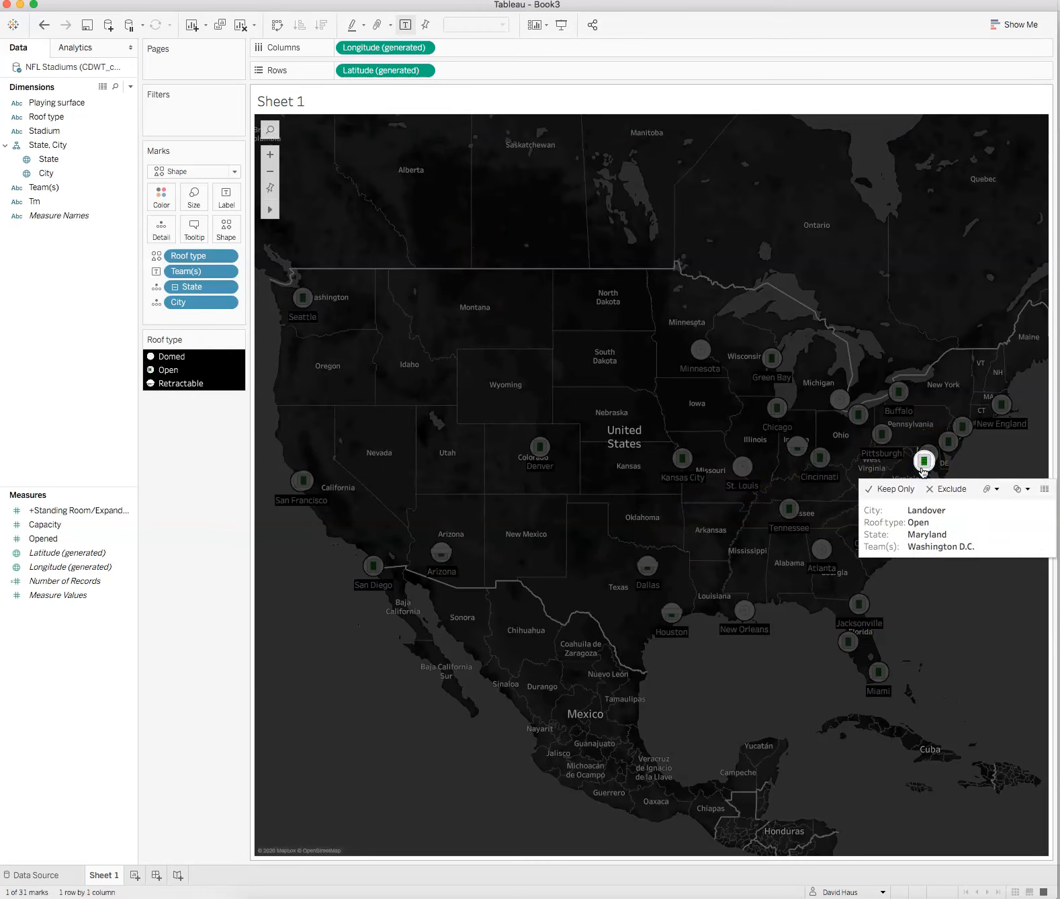
right_click(924, 472)
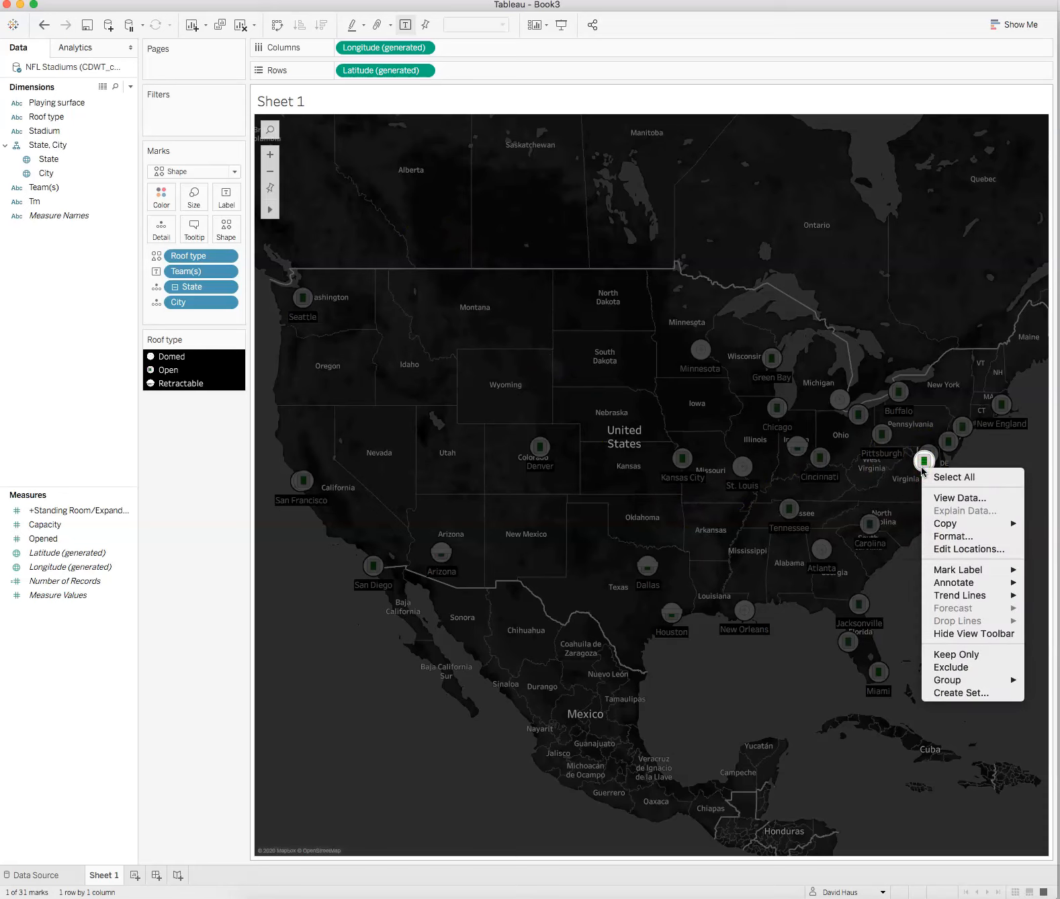
mouse_move(988, 583)
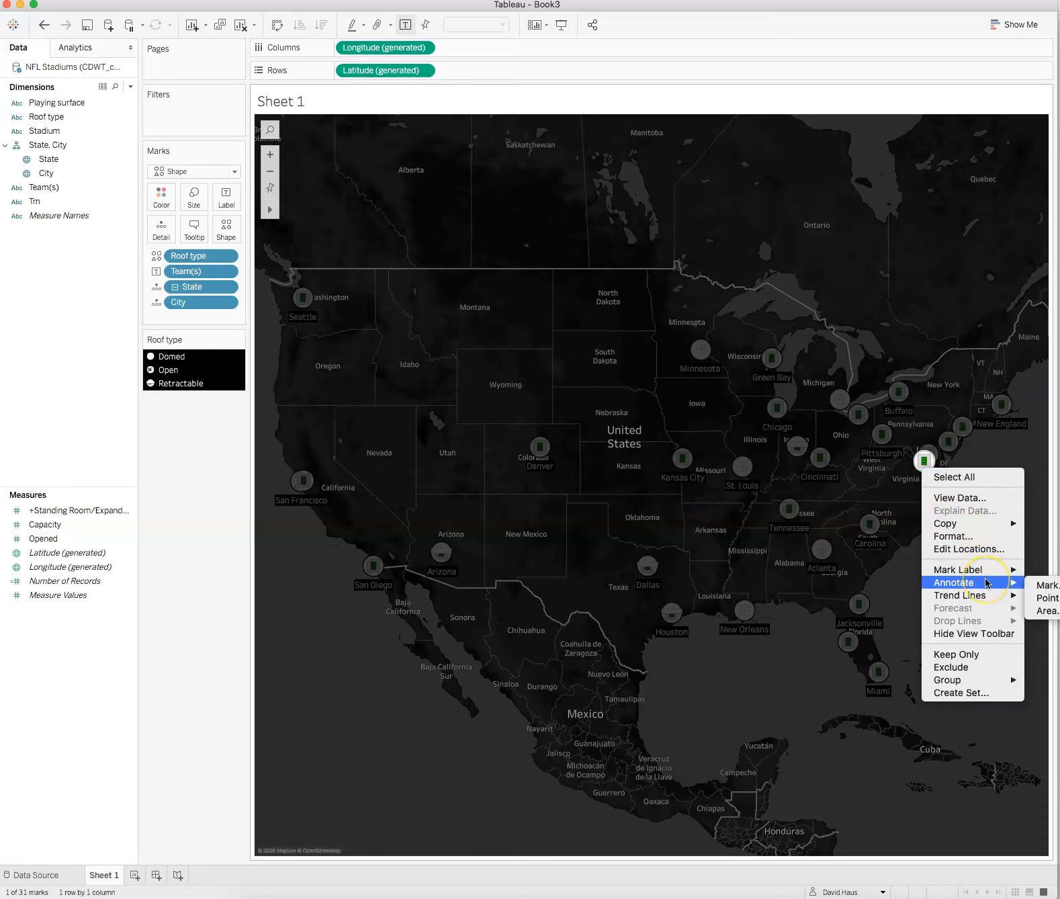
left_click(1034, 584)
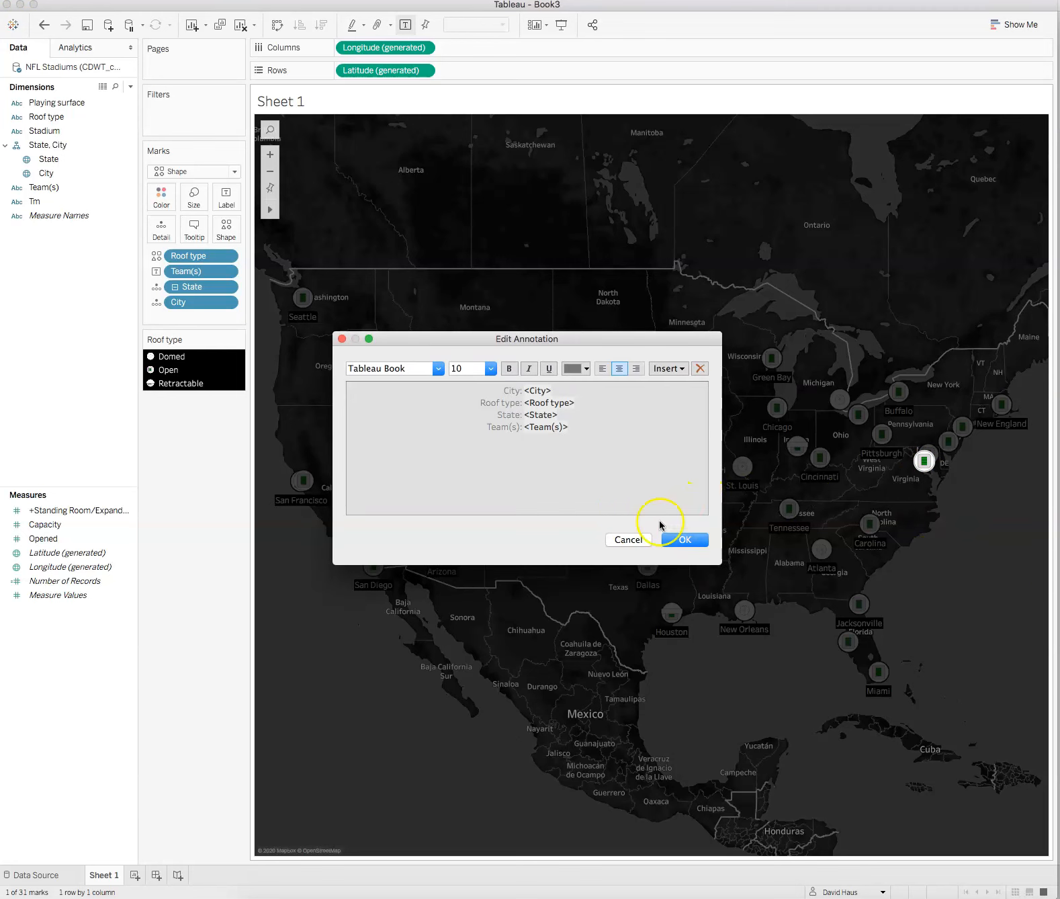
left_click(684, 540)
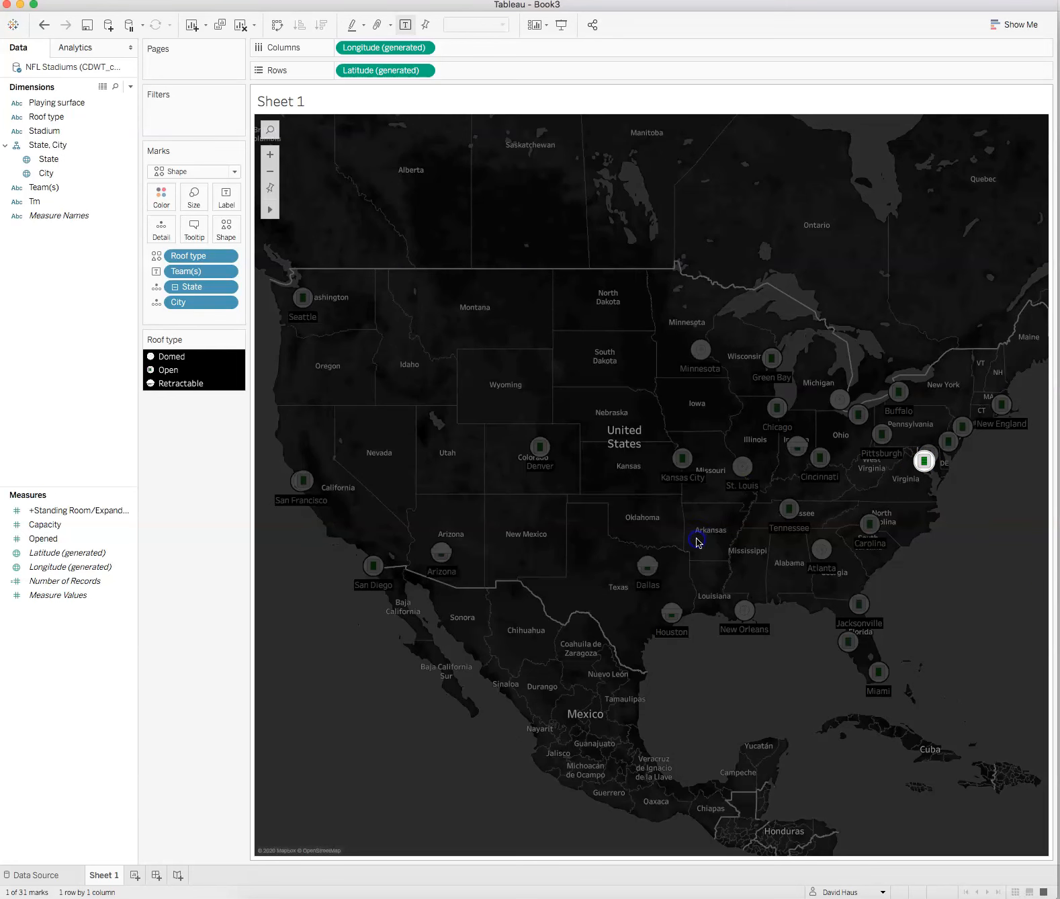
left_click(1004, 436)
left_click_drag(1007, 450, 1014, 544)
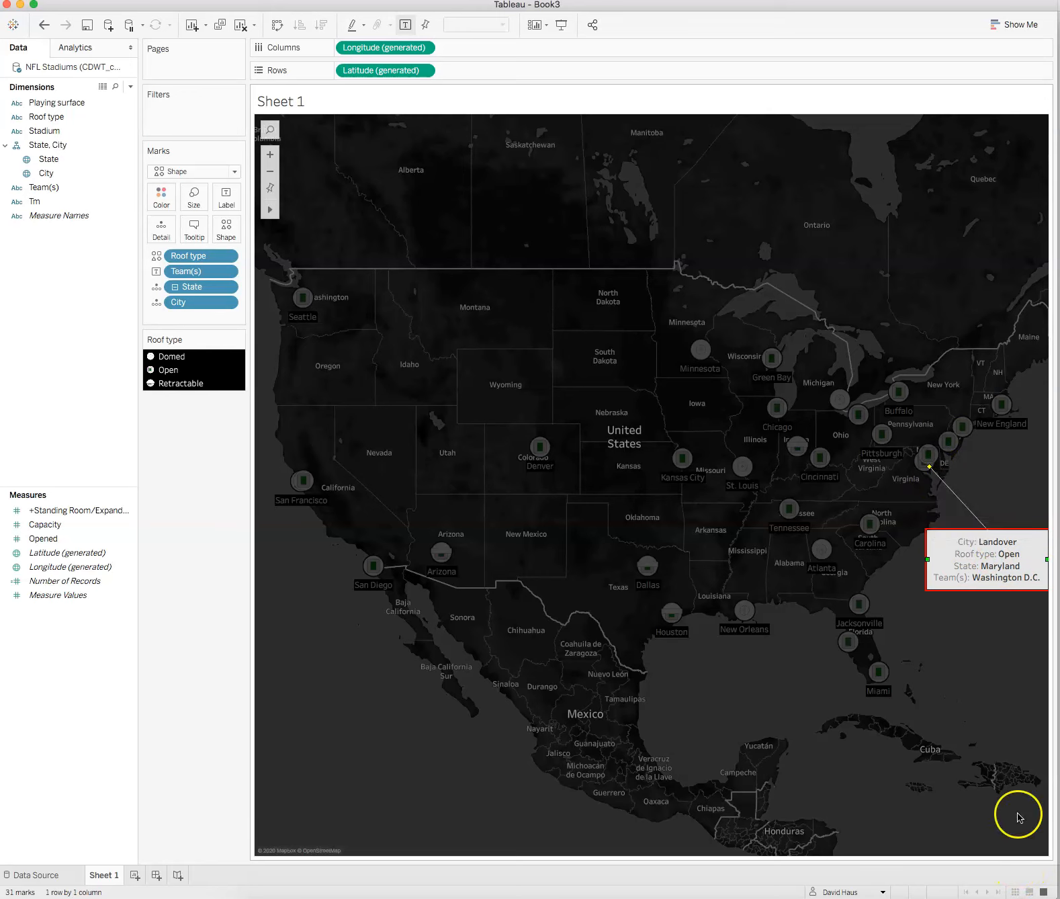
Step: Add a mark annotation to the Baltimore stadium and move it above the Landover annotation
right_click(928, 456)
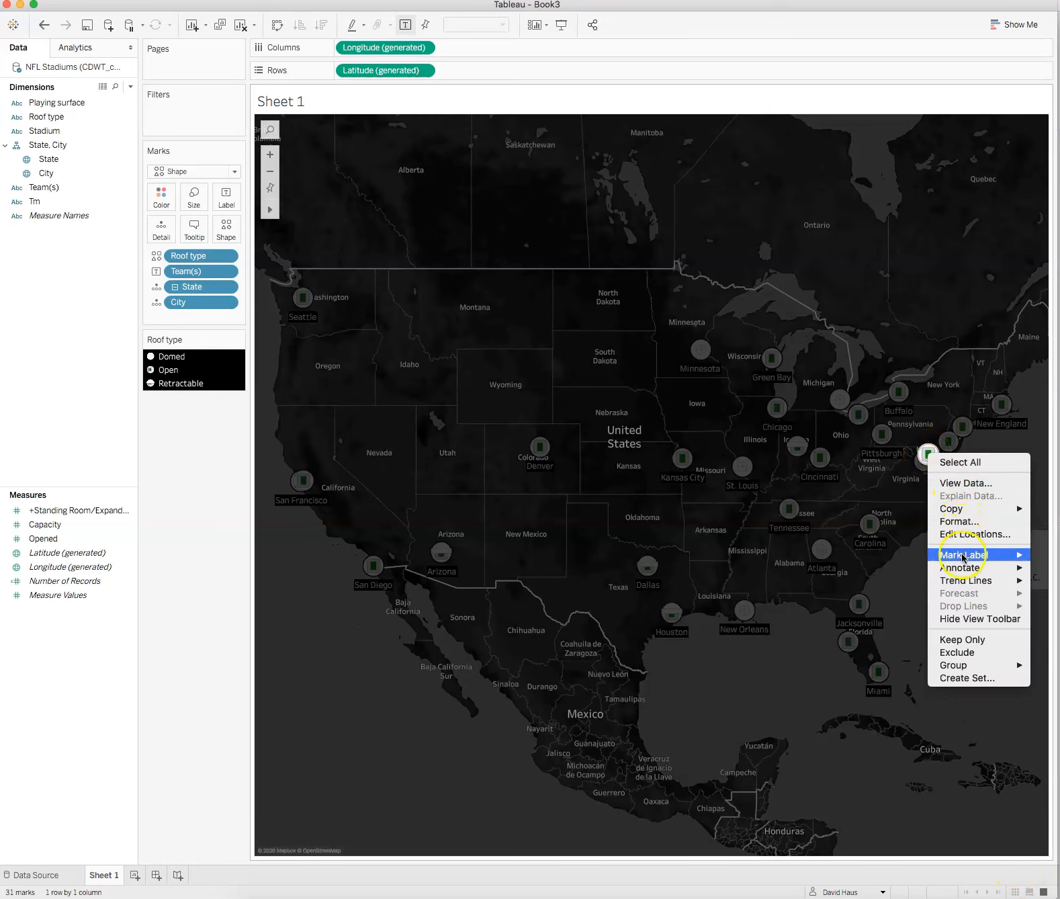
mouse_move(965, 565)
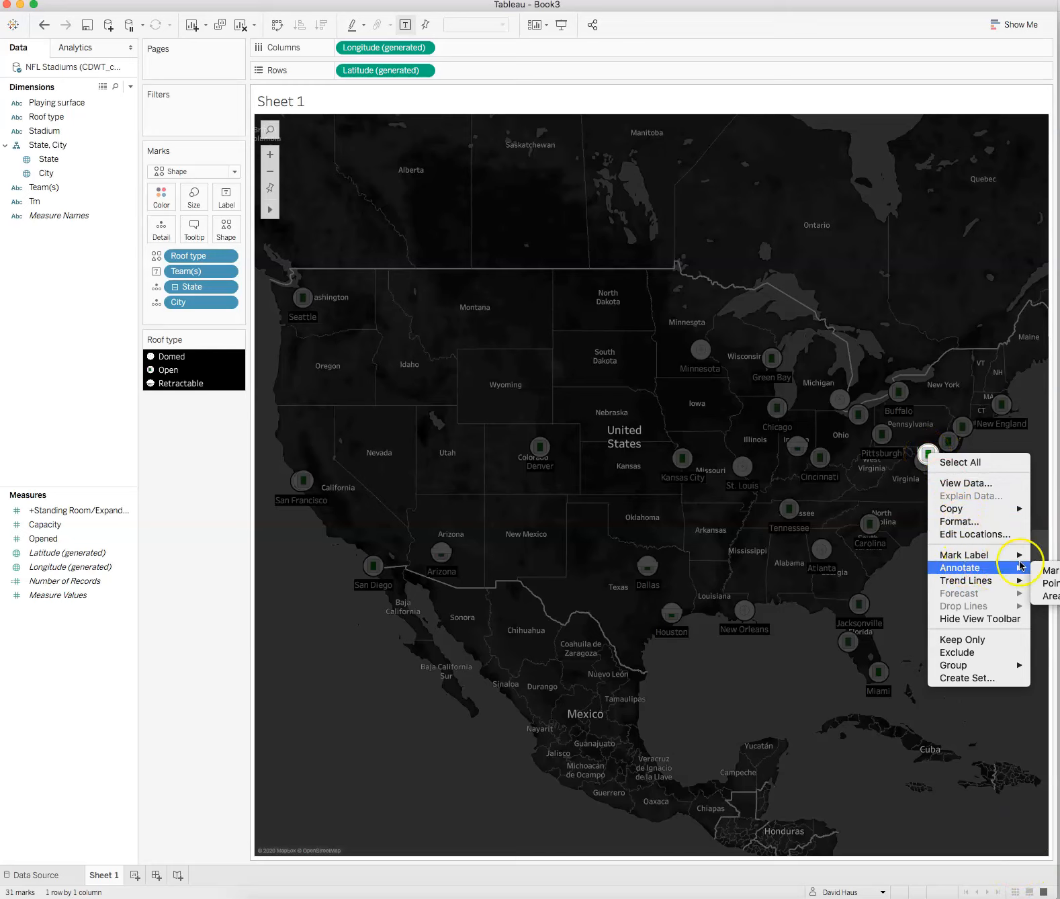
mouse_move(1015, 549)
left_click(1045, 569)
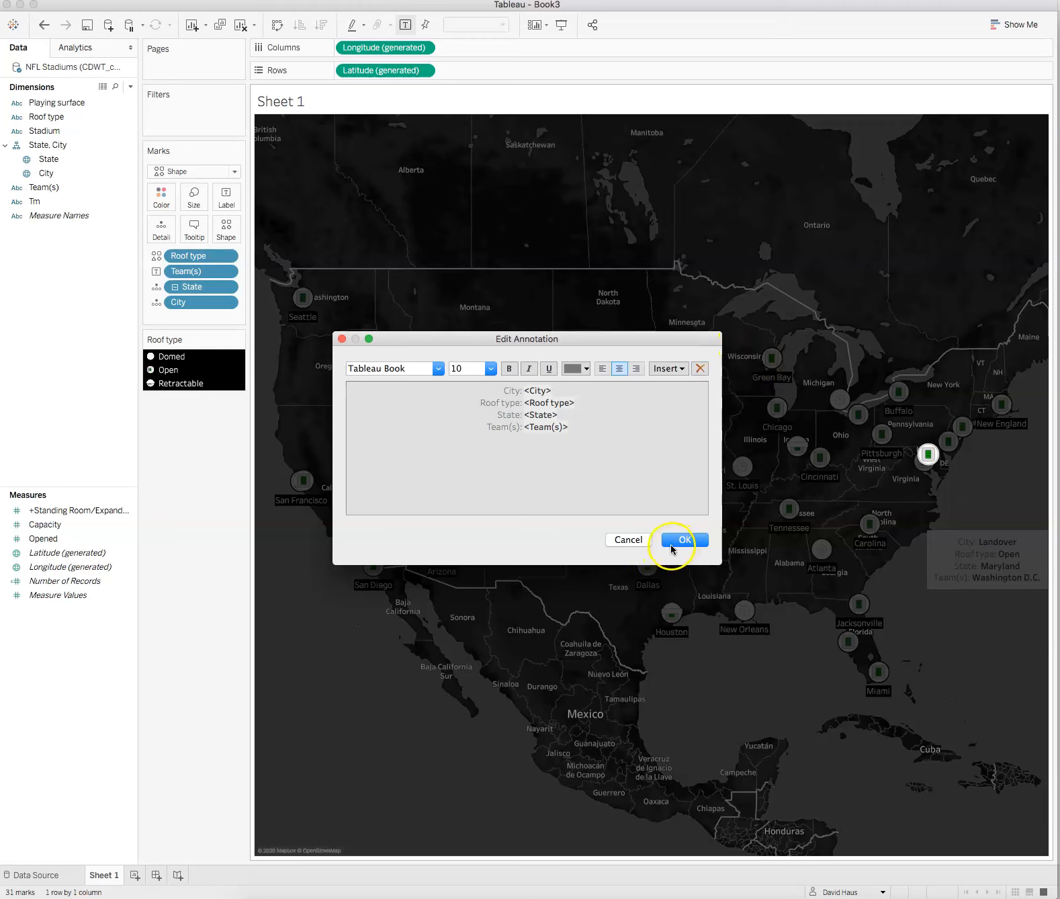
left_click(672, 543)
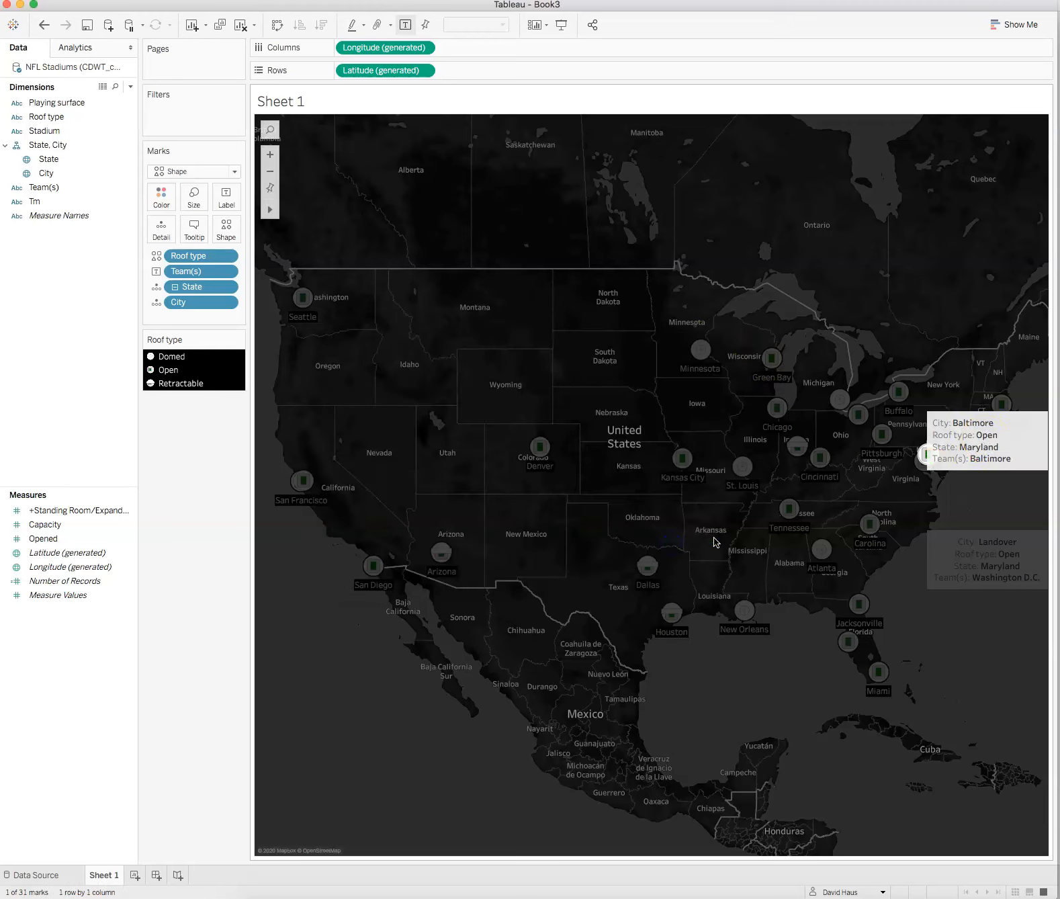
left_click(1012, 497)
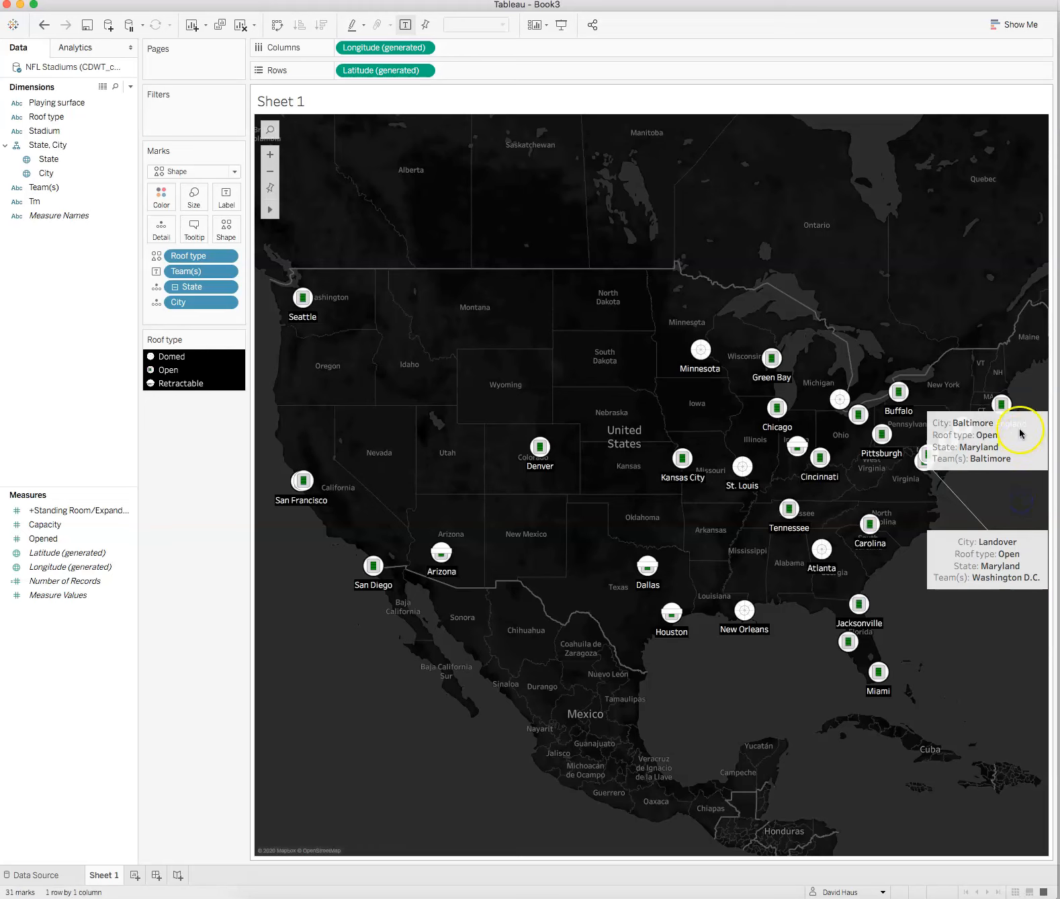
left_click_drag(1012, 437, 1024, 484)
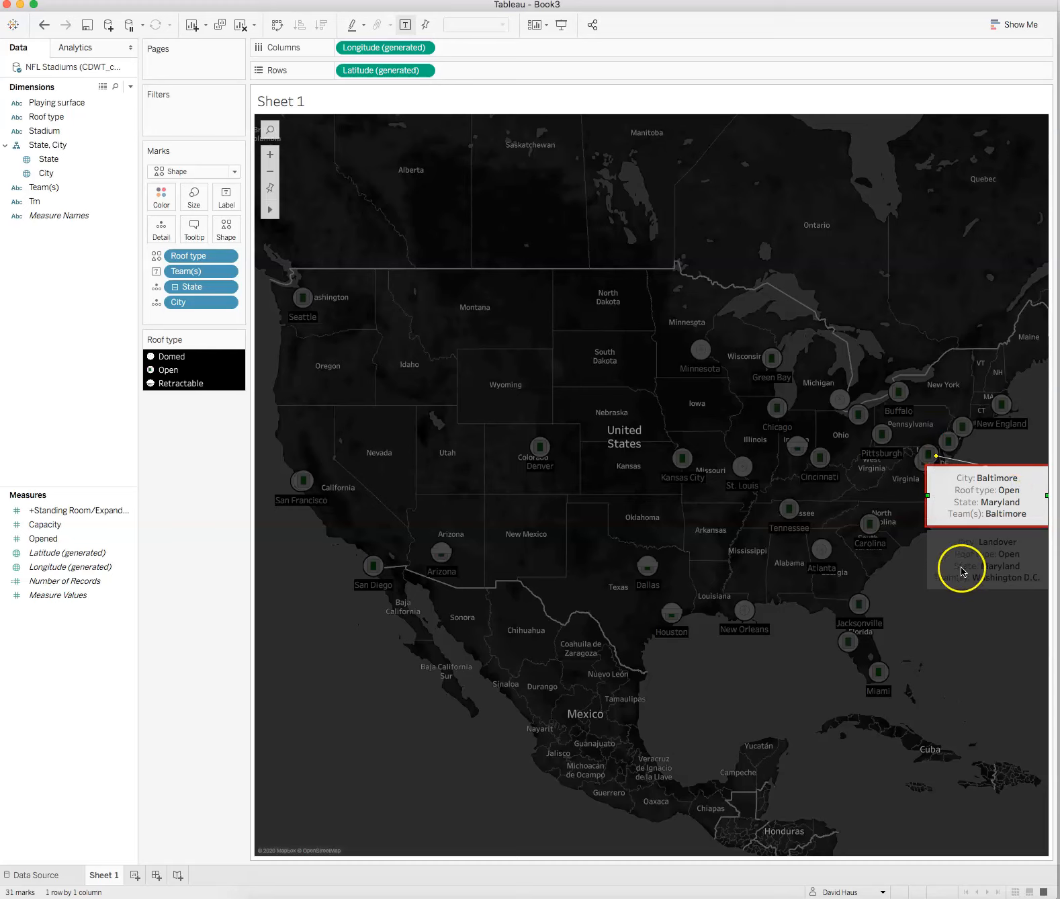
Step: Undo both mark annotations
left_click(1010, 851)
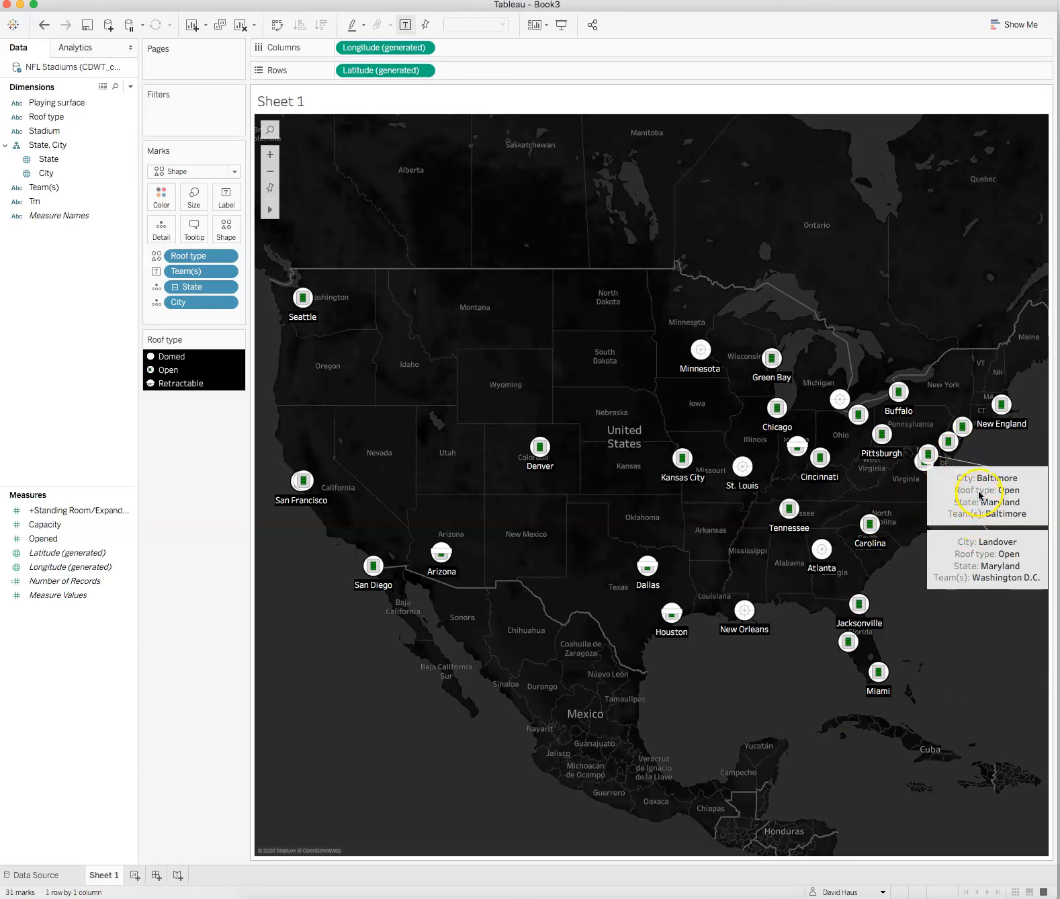
left_click(54, 28)
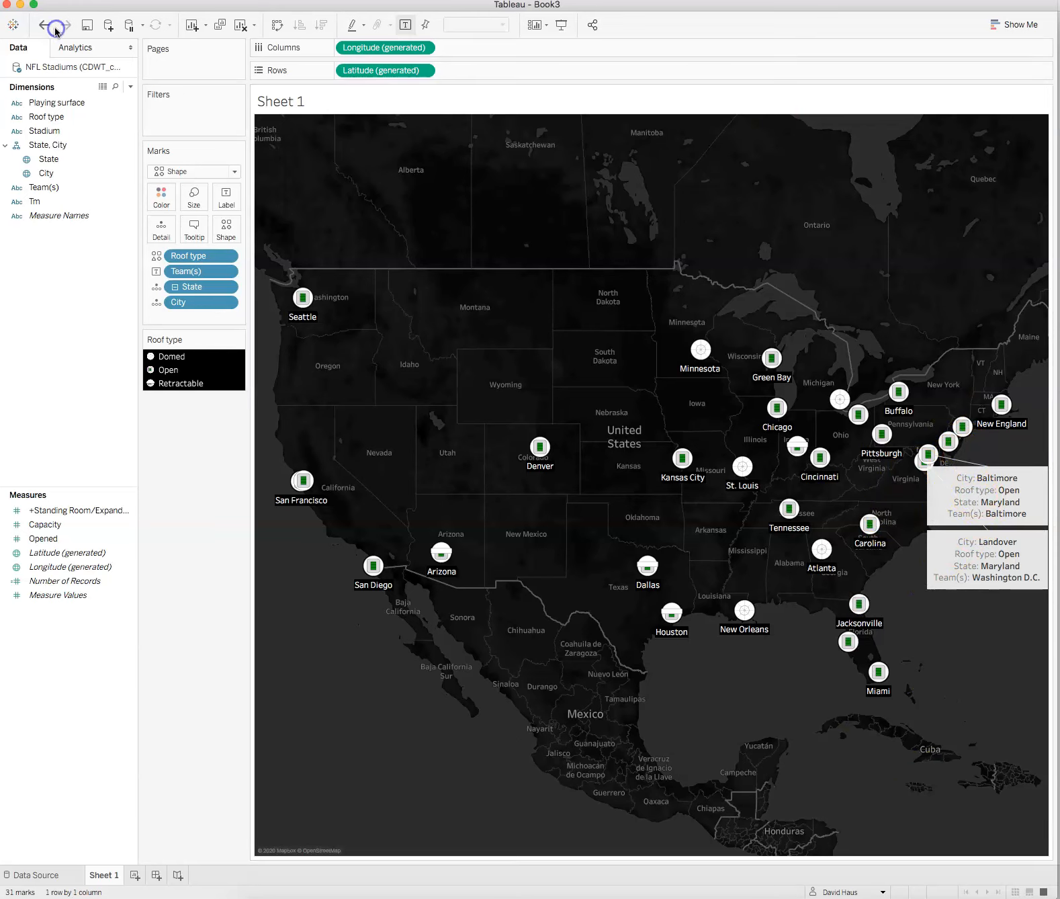
left_click(45, 27)
left_click(45, 27)
left_click(45, 27)
left_click(45, 27)
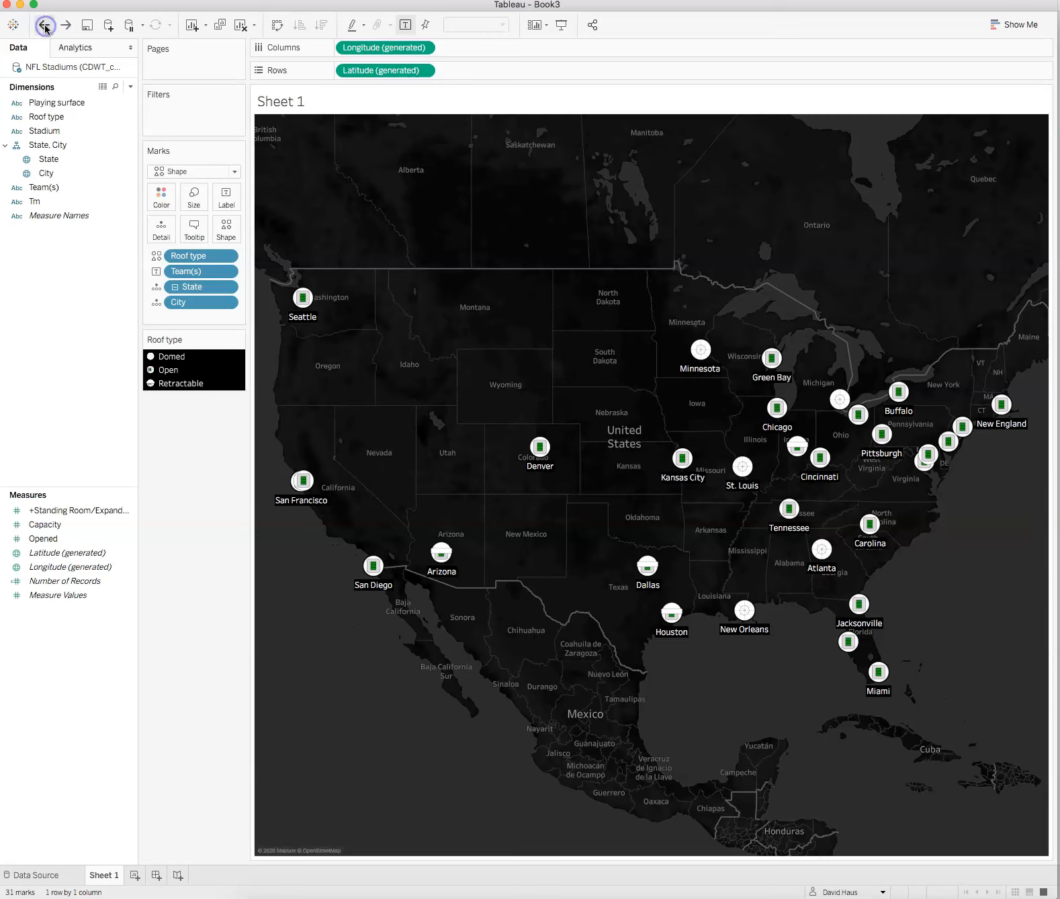
Step: Add an empty point annotation to the Landover stadium and move it into the Atlantic, southeast of the mark
right_click(920, 471)
mouse_move(948, 572)
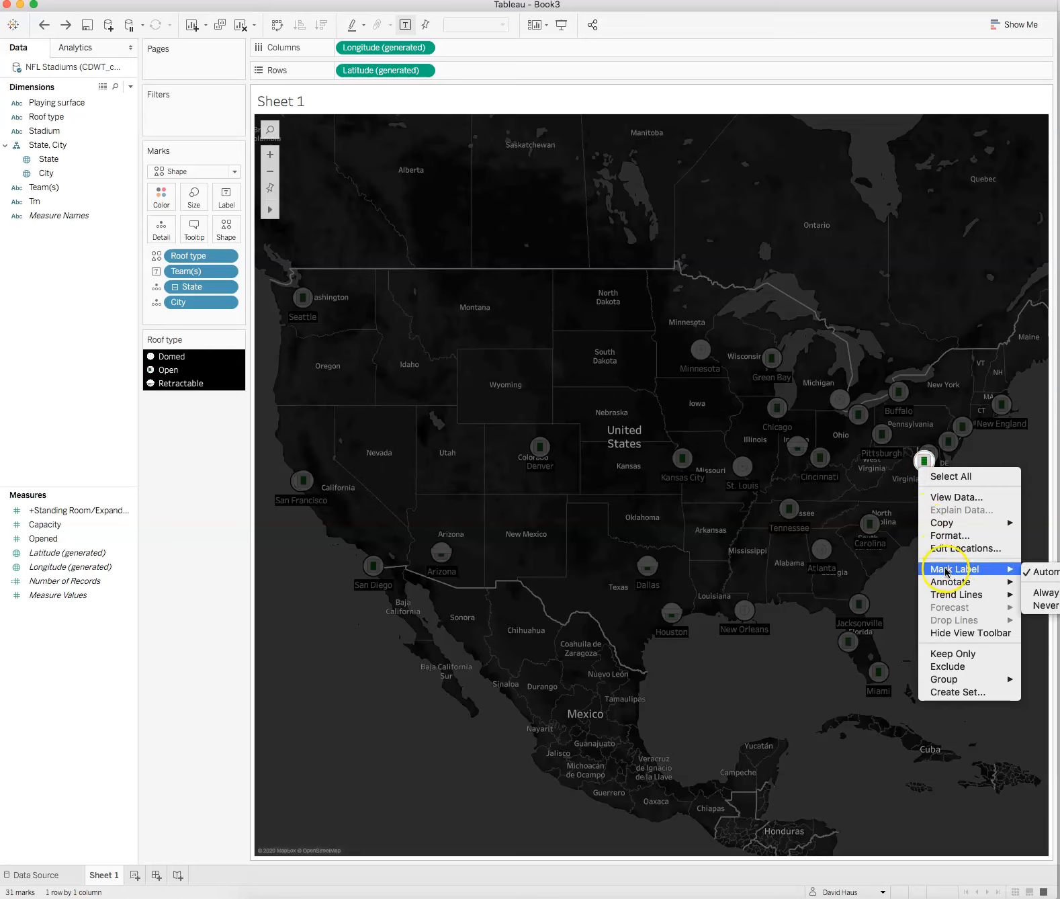
left_click(1053, 604)
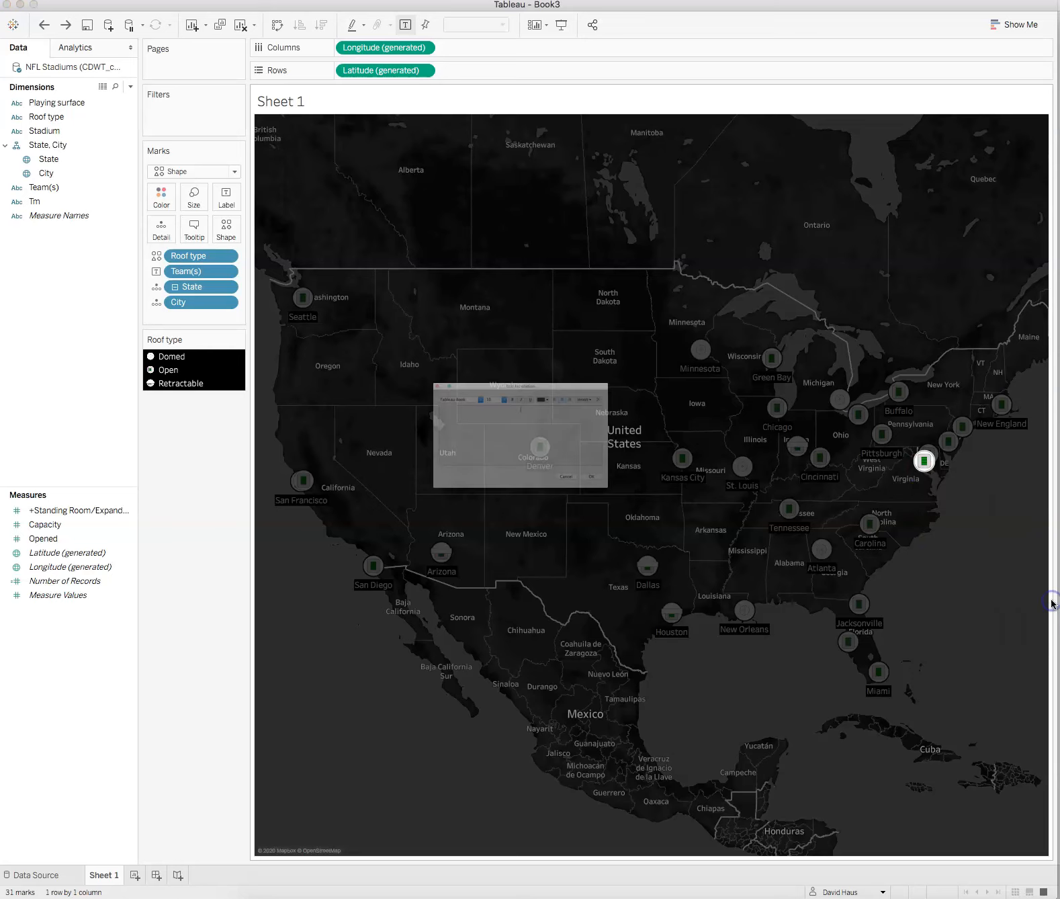
left_click(678, 542)
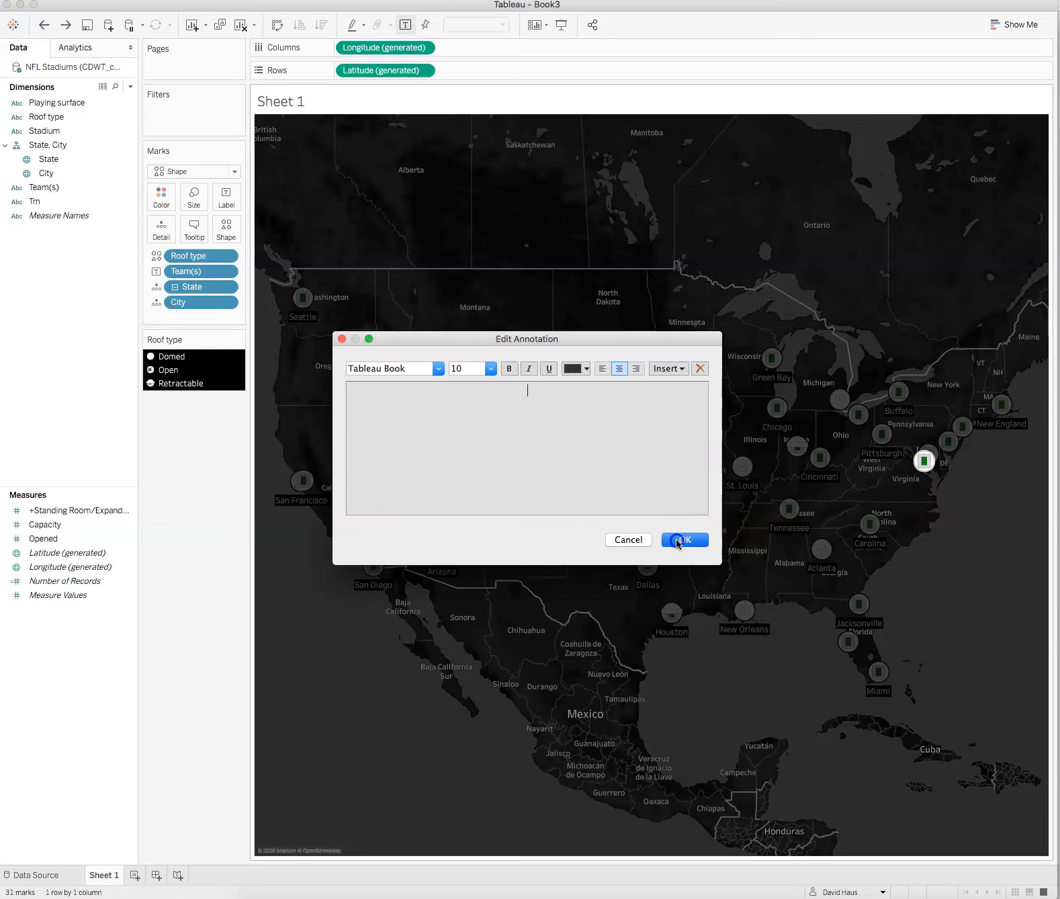
left_click(1004, 454)
left_click_drag(1003, 455, 1027, 548)
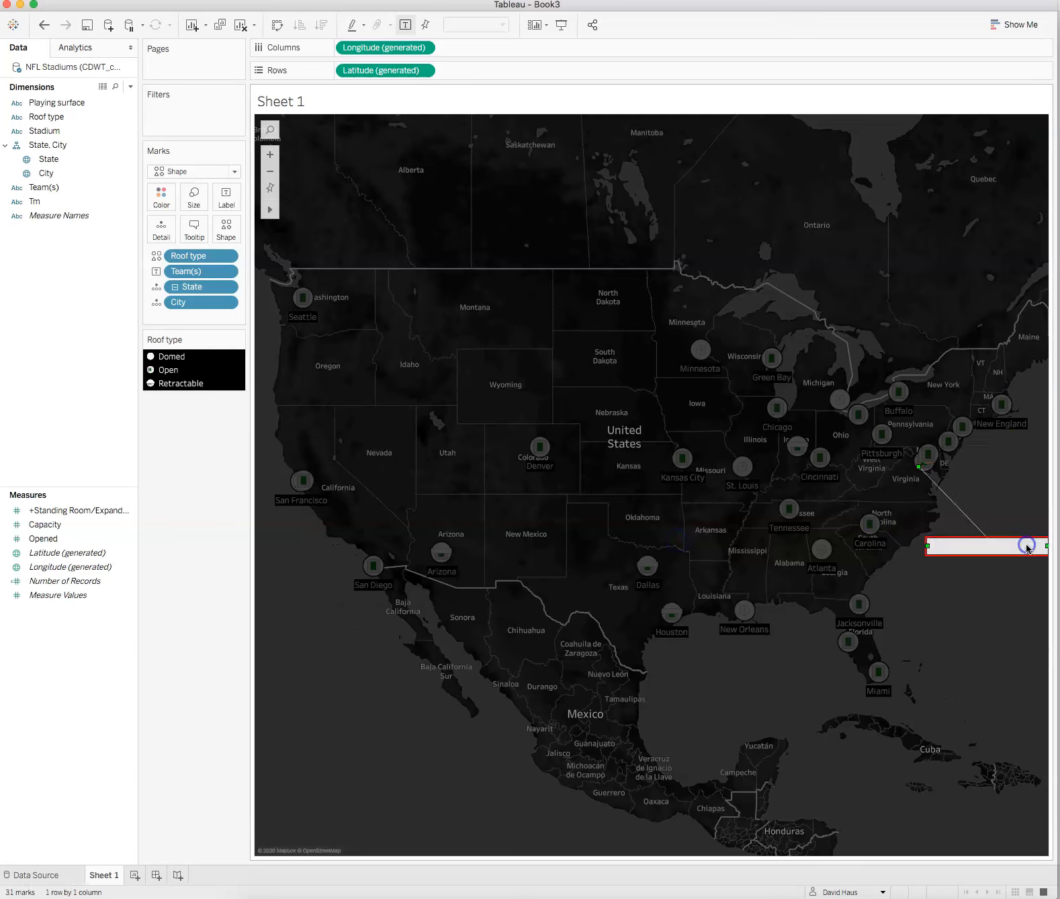
Step: Set the Landover point annotation's text to Washington
double_click(1002, 549)
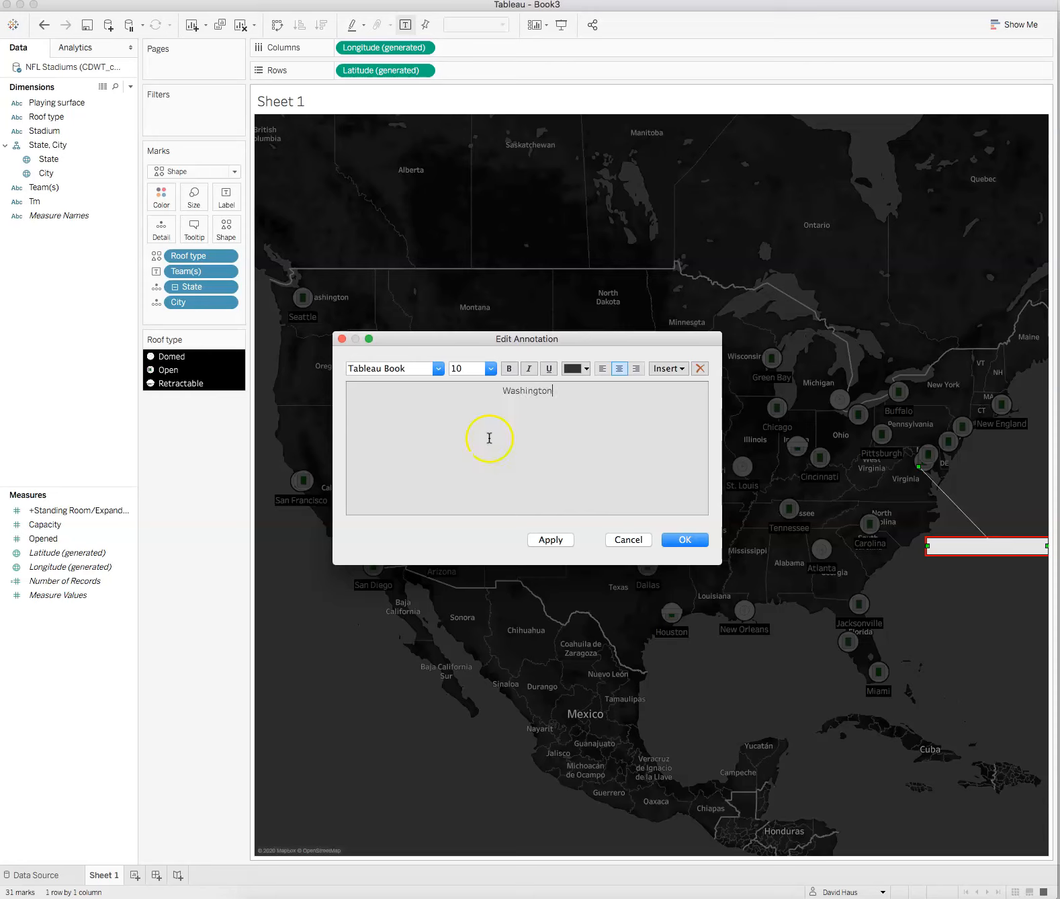
left_click(551, 540)
left_click(677, 541)
Step: Add a point annotation reading Baltimore to the Baltimore stadium and place it above the Washington annotation
left_click(955, 504)
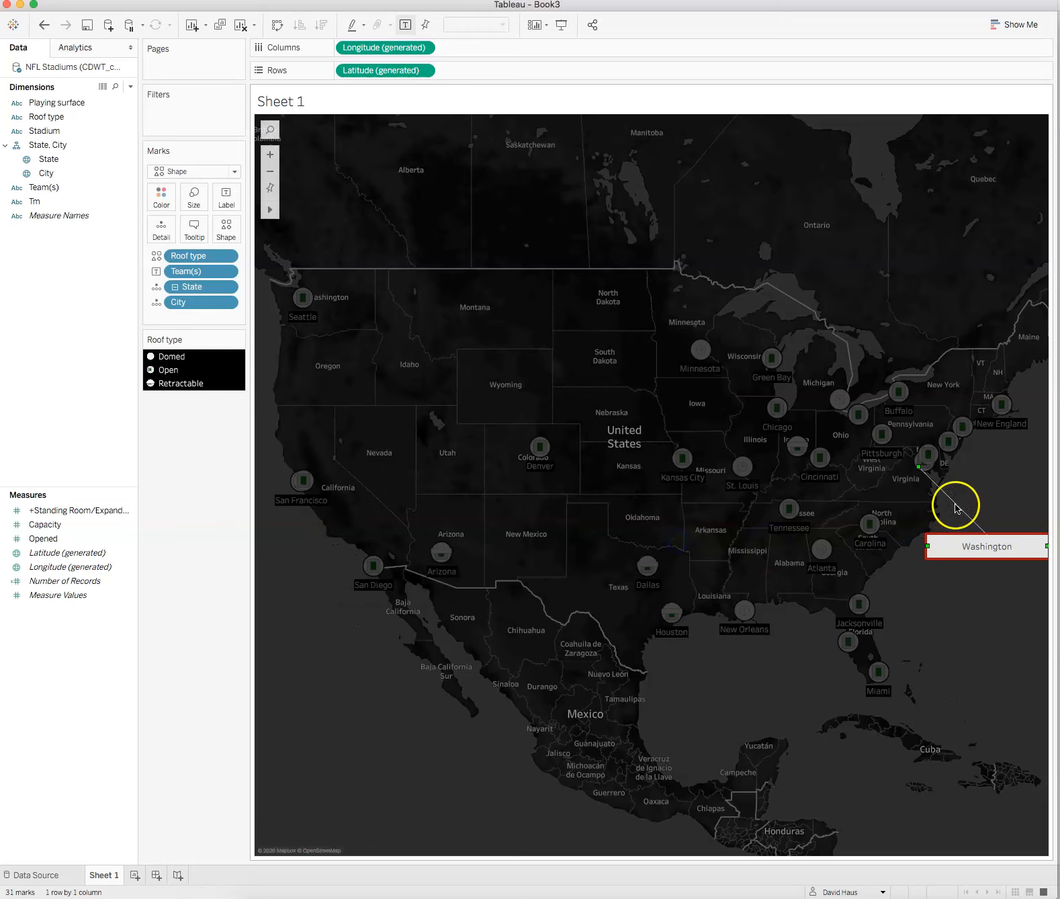
right_click(927, 453)
mouse_move(941, 565)
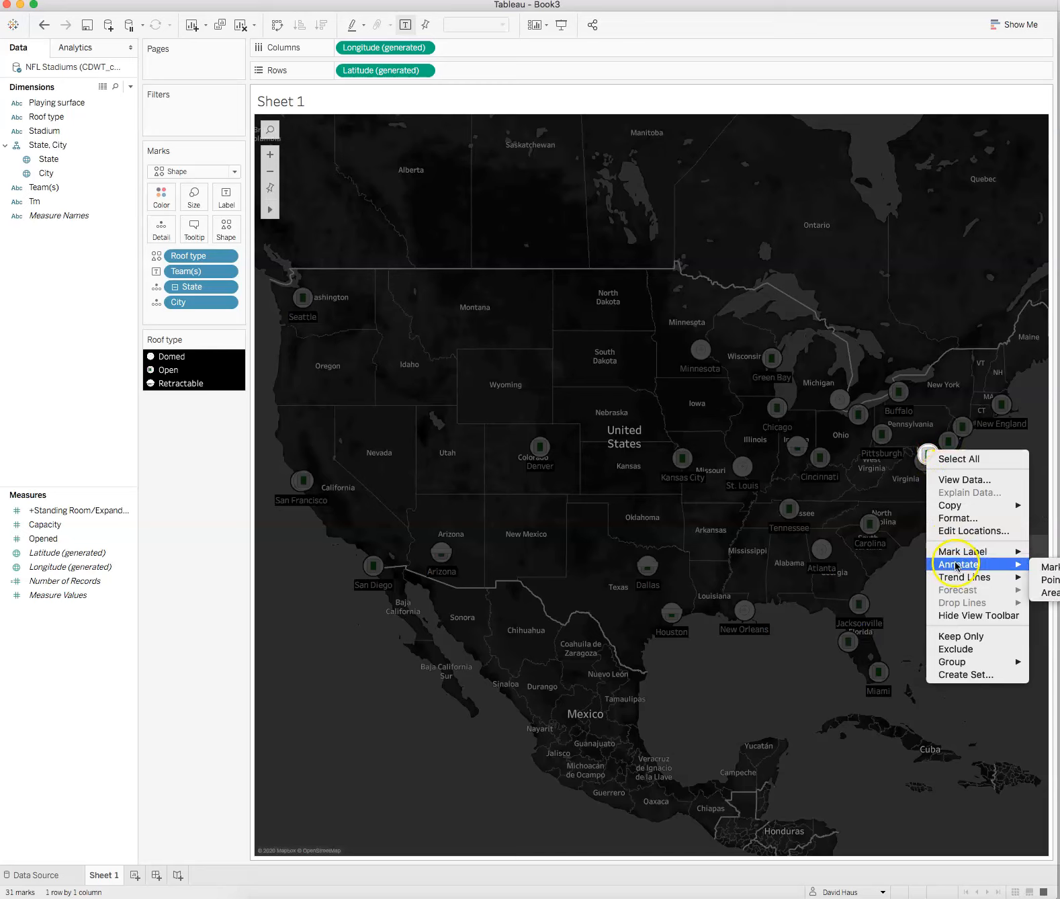
left_click(1053, 580)
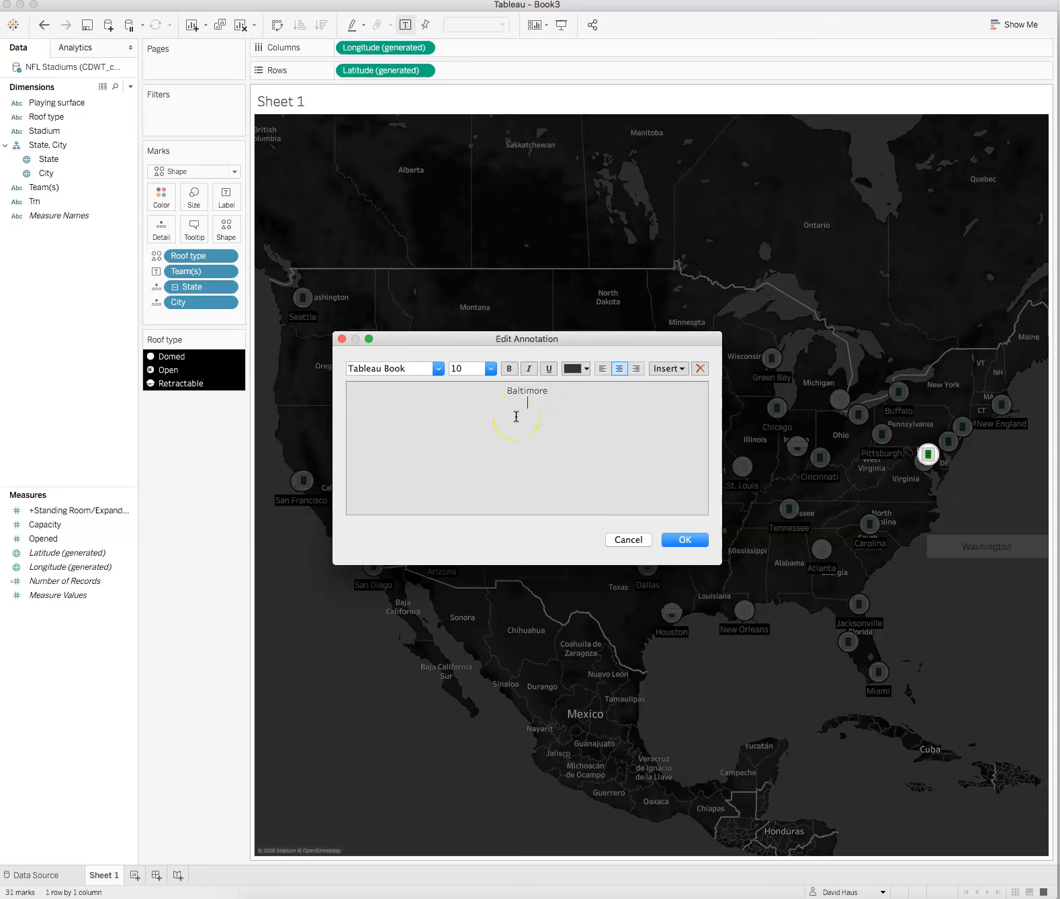
left_click(696, 541)
left_click(1003, 440)
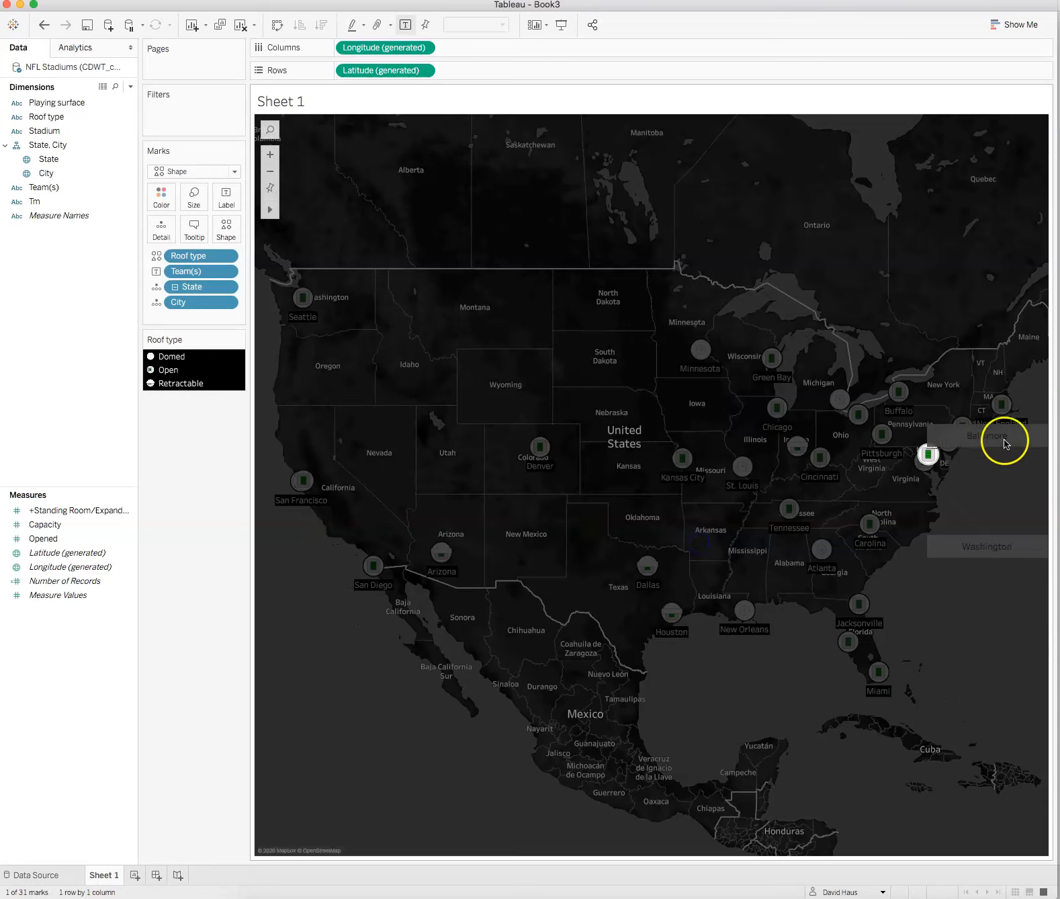
left_click_drag(1004, 438, 1020, 501)
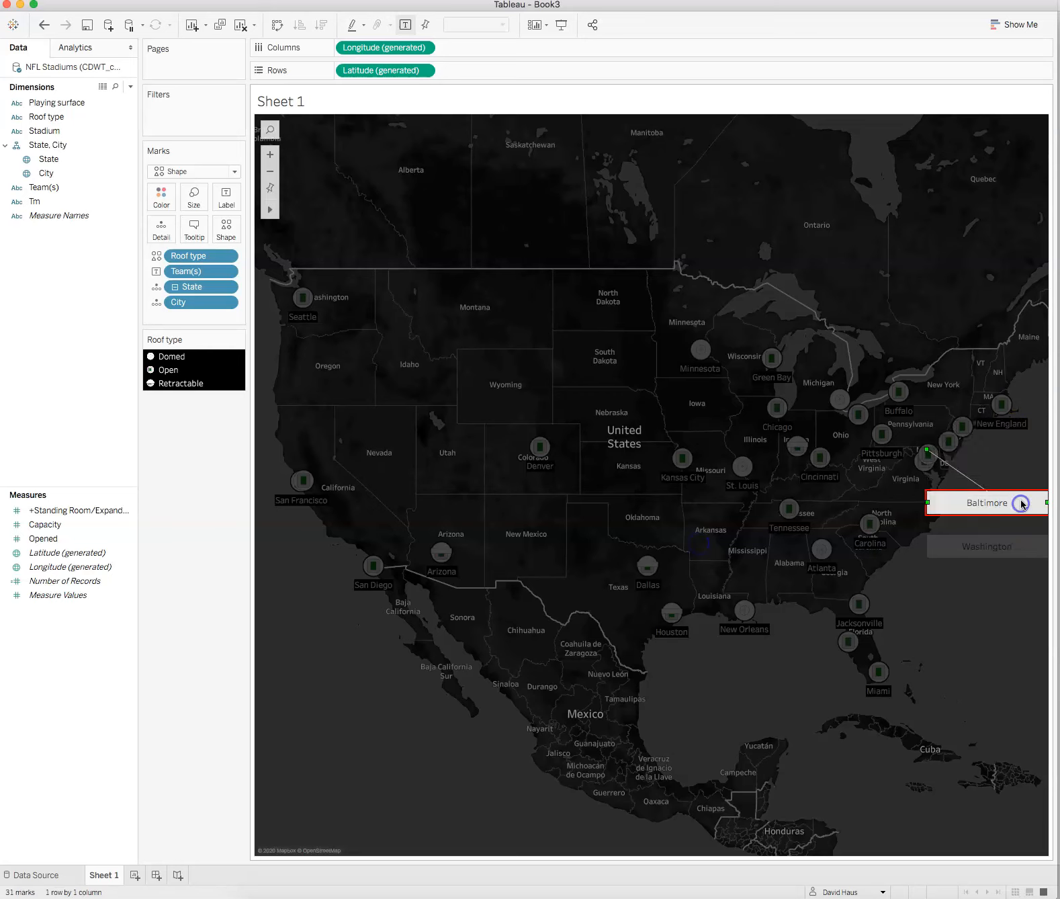
left_click(294, 582)
Step: Add a mark annotation to the Oakland stadium and move it above the mark near Oregon
mouse_move(290, 489)
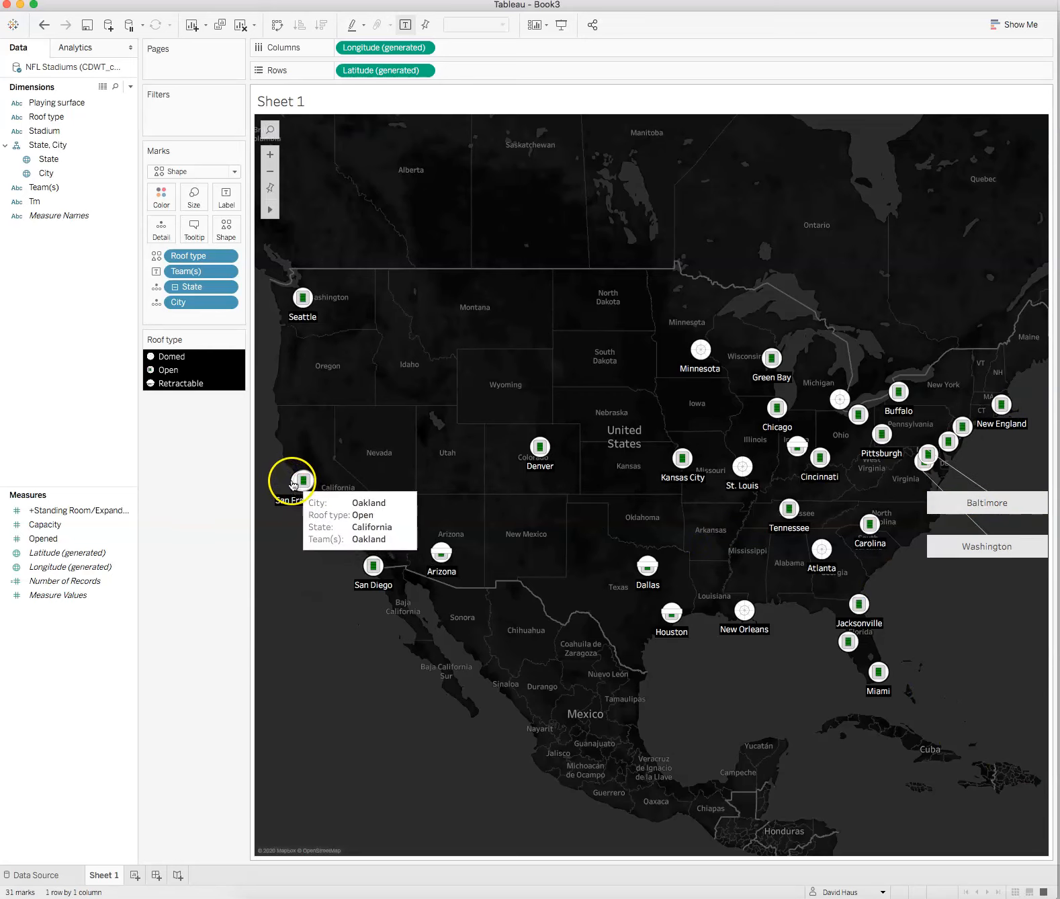
left_click(294, 483)
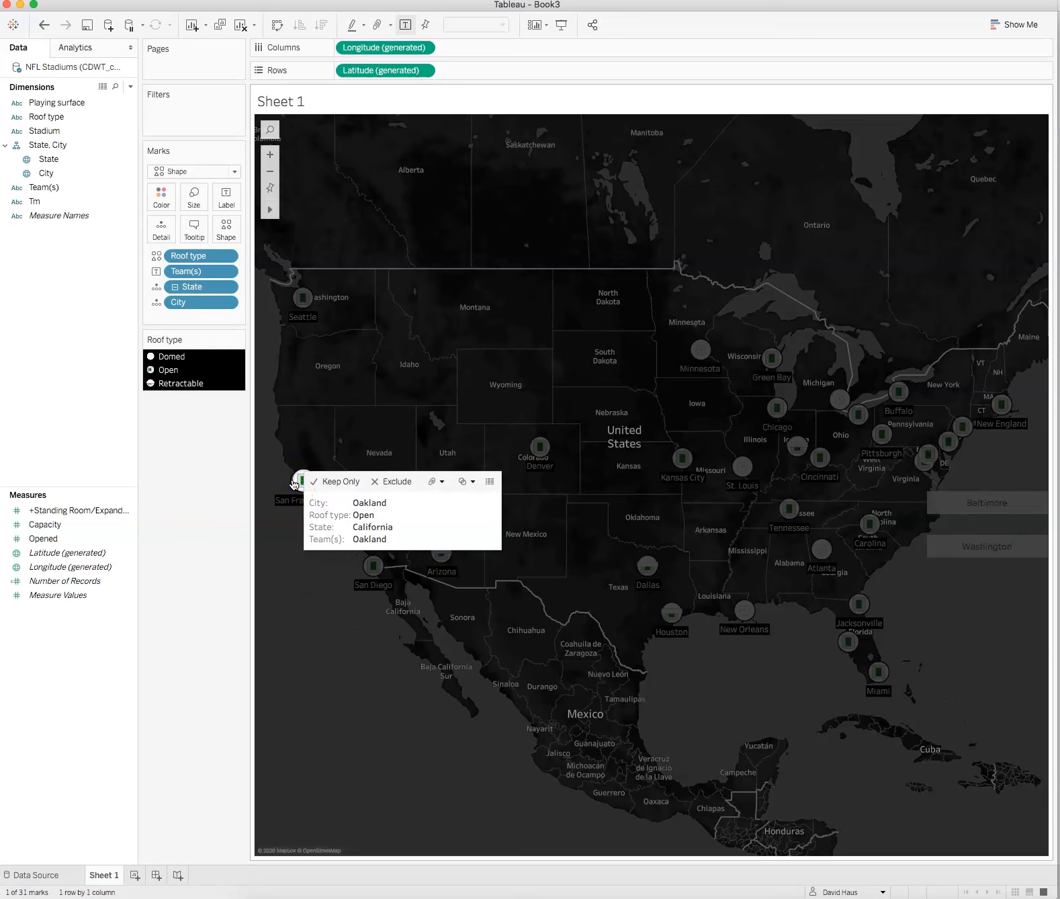
right_click(294, 483)
left_click(264, 625)
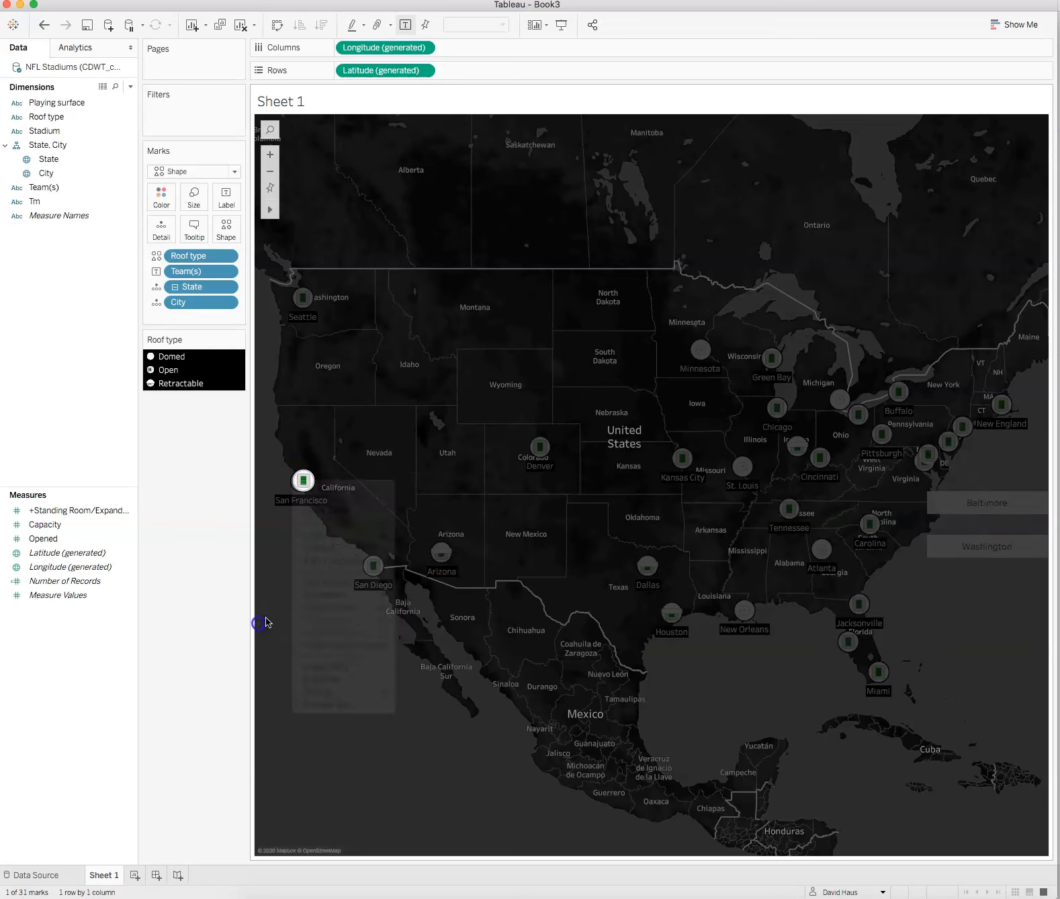
right_click(303, 481)
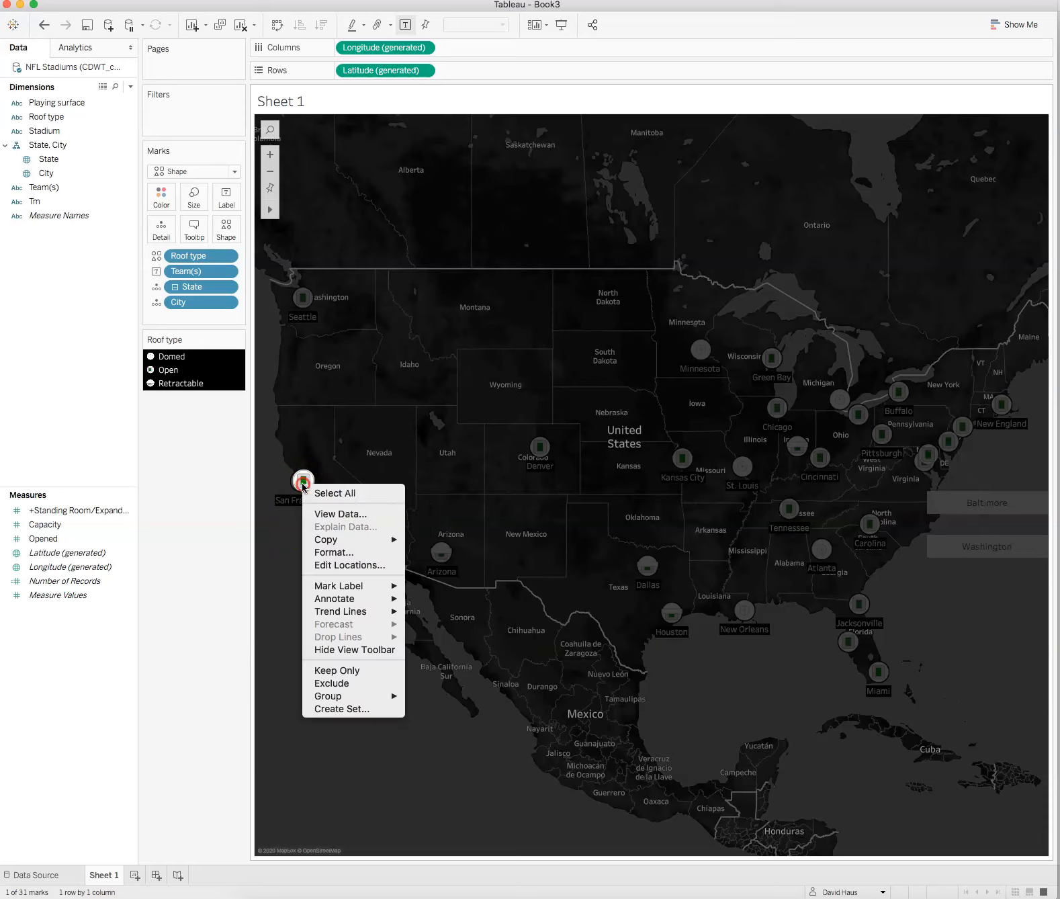
mouse_move(337, 599)
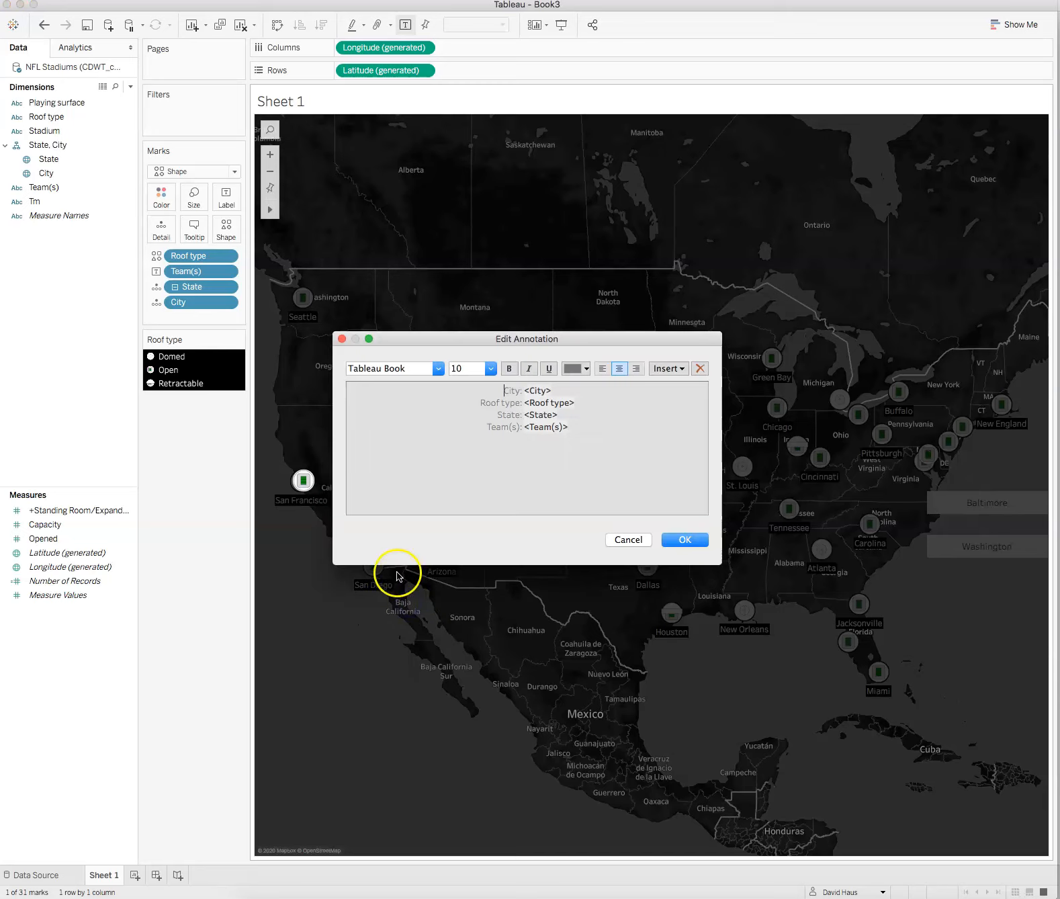
left_click(685, 539)
left_click(438, 451)
mouse_move(438, 451)
left_mouse_down()
mouse_move(367, 615)
mouse_move(371, 634)
mouse_move(373, 360)
mouse_move(372, 395)
mouse_move(380, 386)
left_mouse_up()
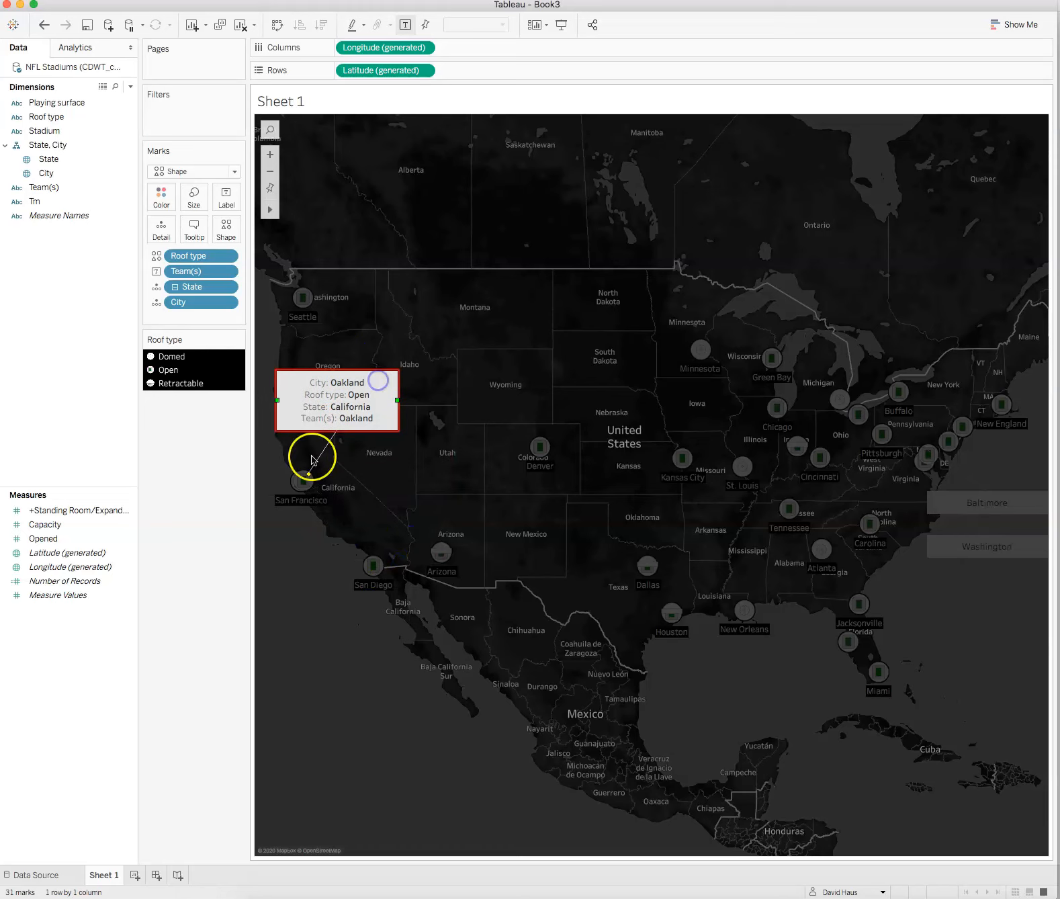
left_click(308, 618)
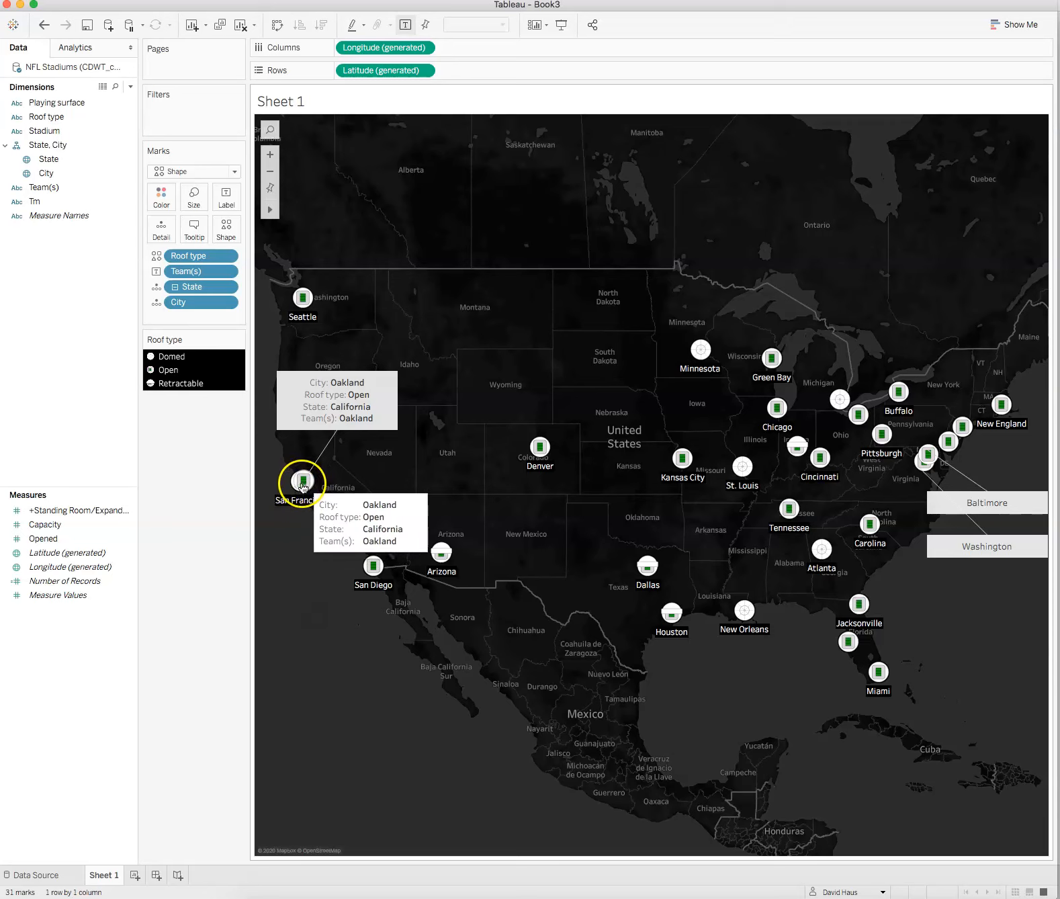
Step: Add a mark annotation to the San Francisco stadium and move it south into the Pacific beside Baja California
right_click(293, 480)
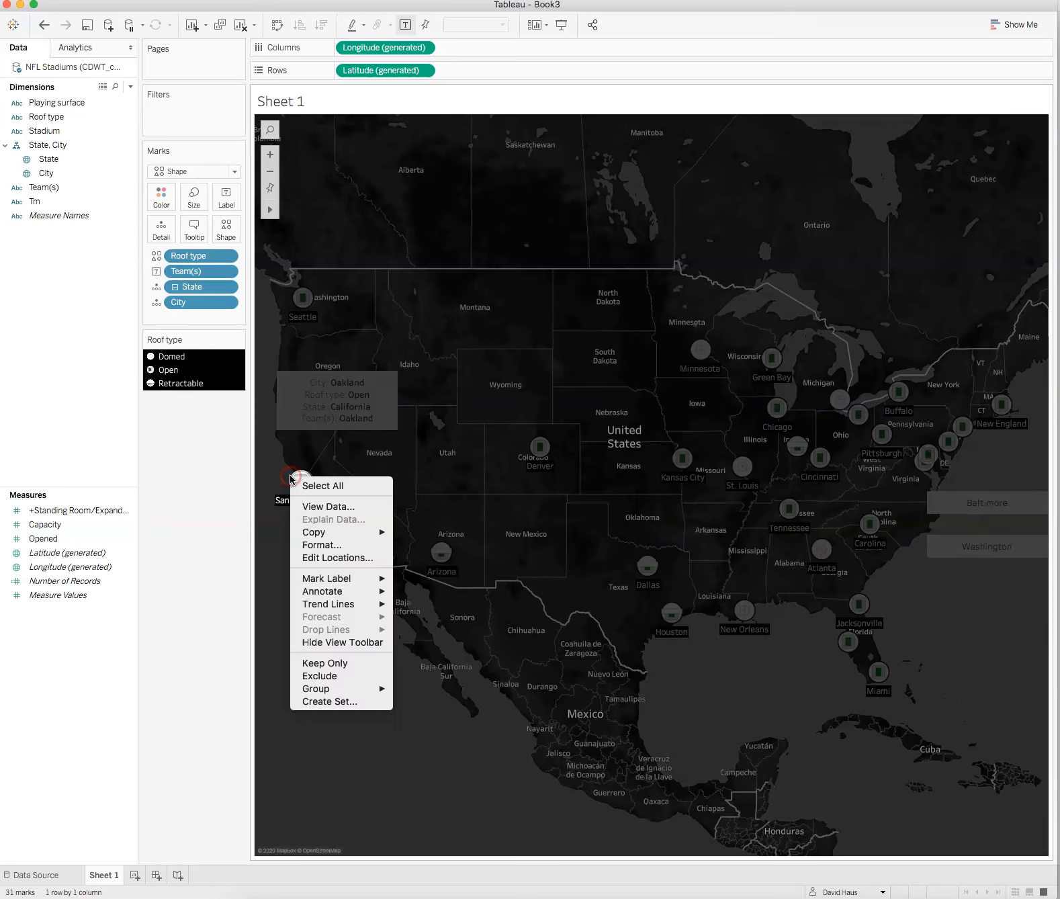
mouse_move(328, 581)
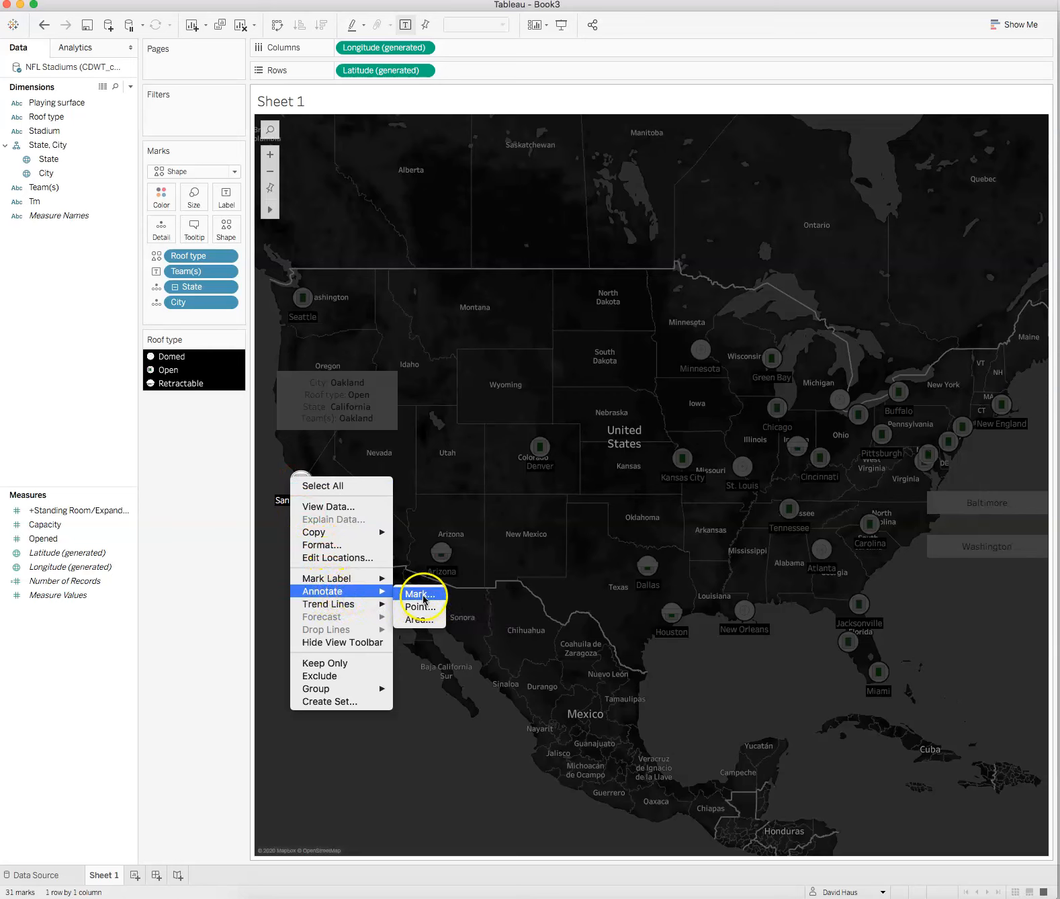
left_click(422, 595)
left_click(684, 540)
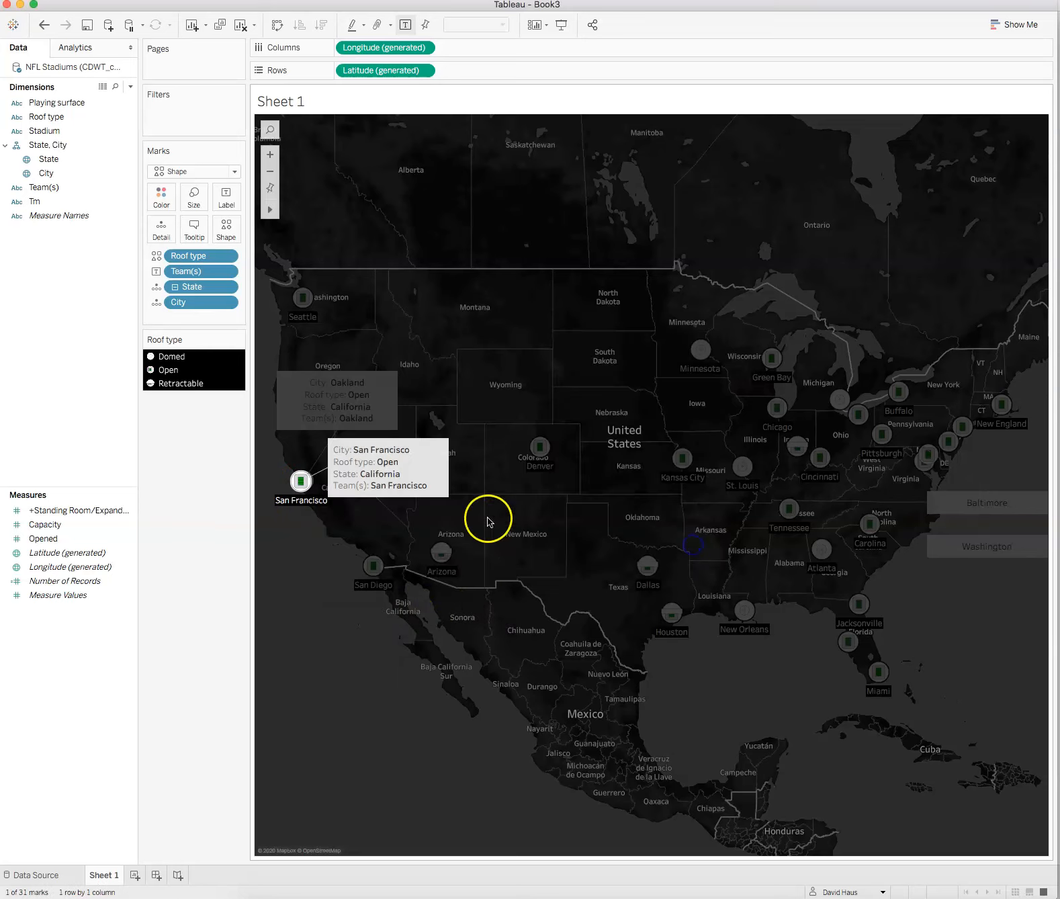
mouse_move(428, 464)
left_mouse_down()
mouse_move(425, 552)
mouse_move(391, 635)
mouse_move(363, 640)
left_mouse_up()
left_click(374, 752)
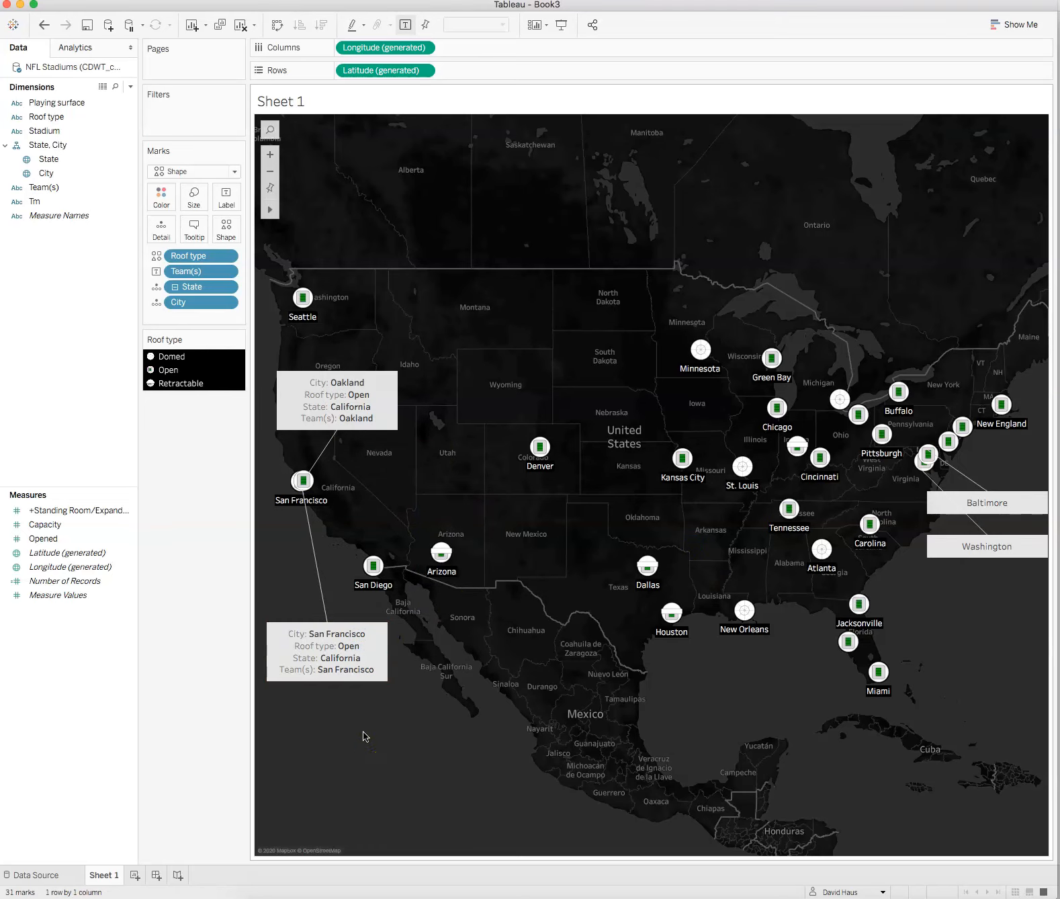
left_click(348, 739)
left_click(610, 732)
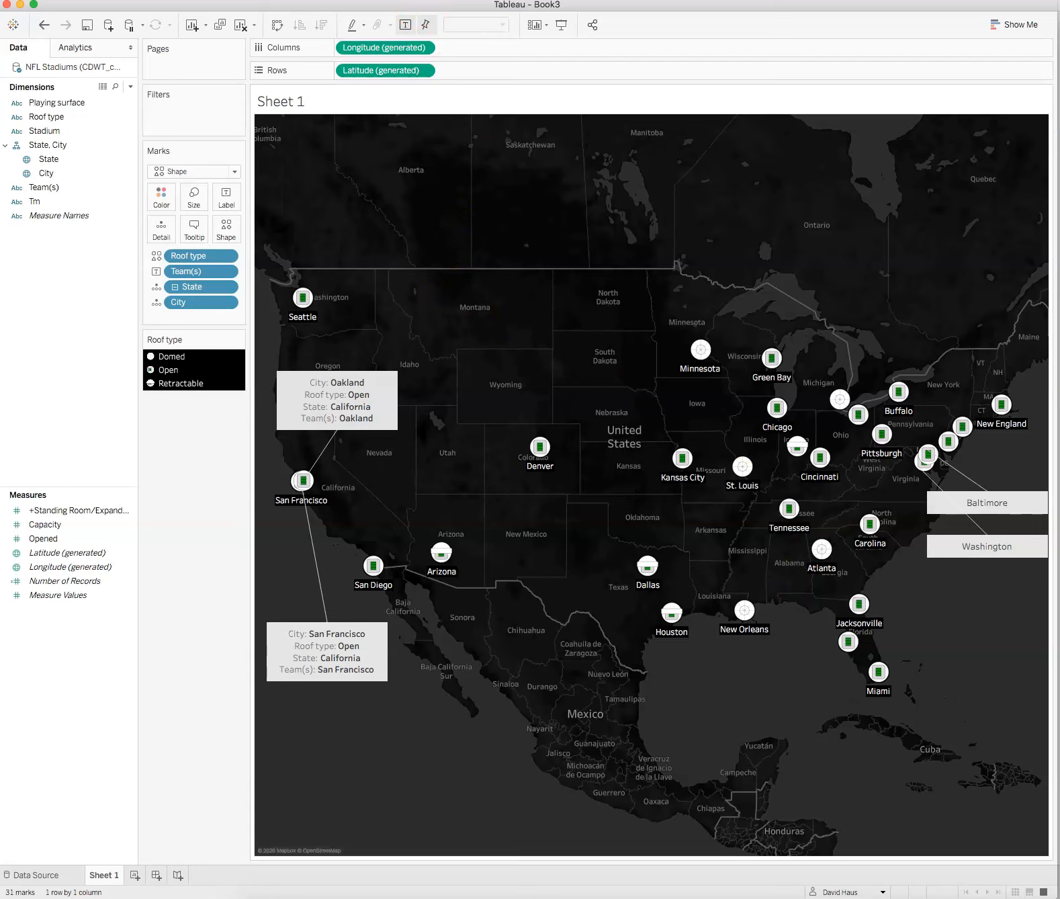
Step: Switch the background map style to Light
left_click(339, 0)
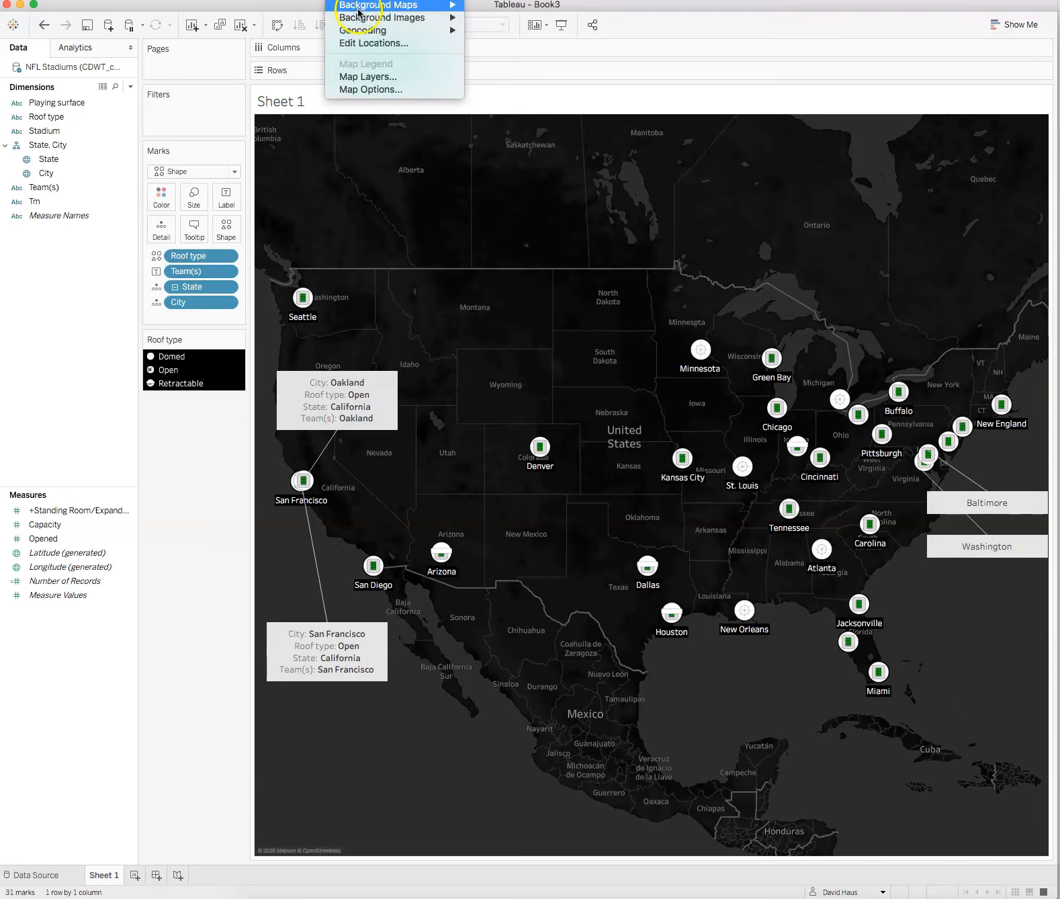
mouse_move(362, 7)
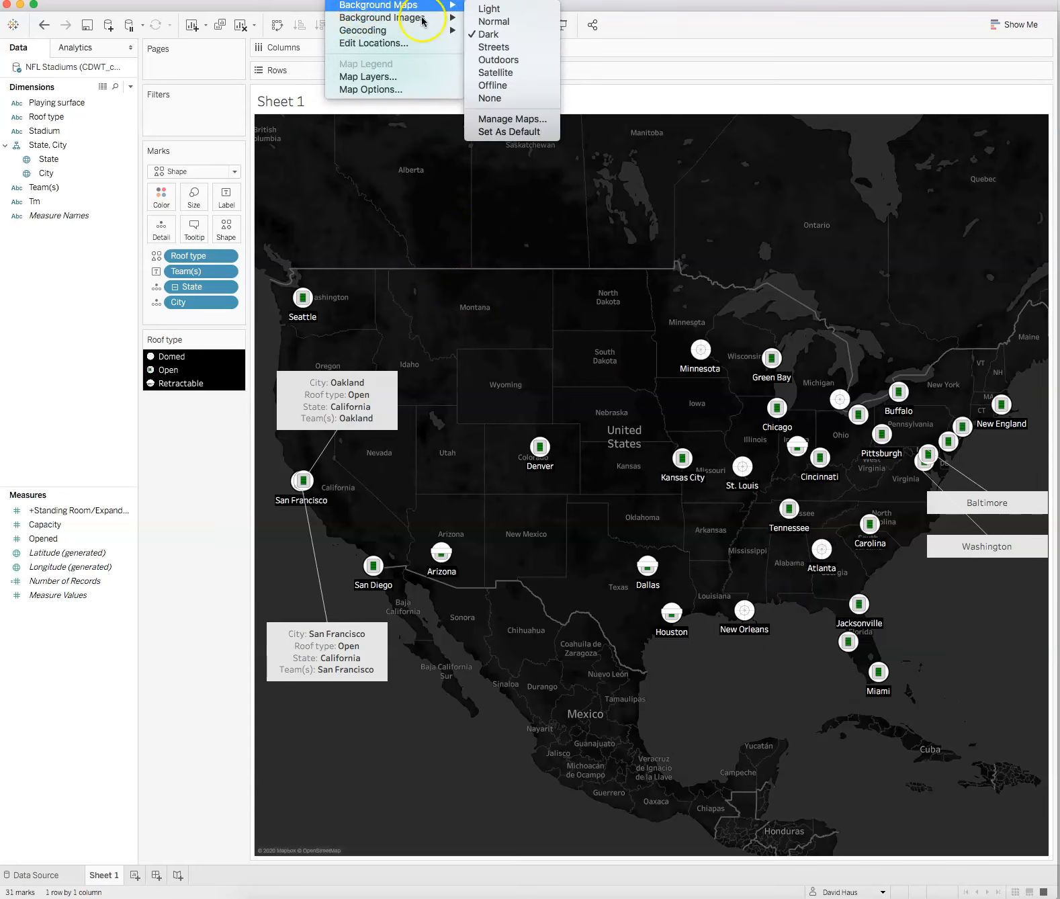
left_click(521, 11)
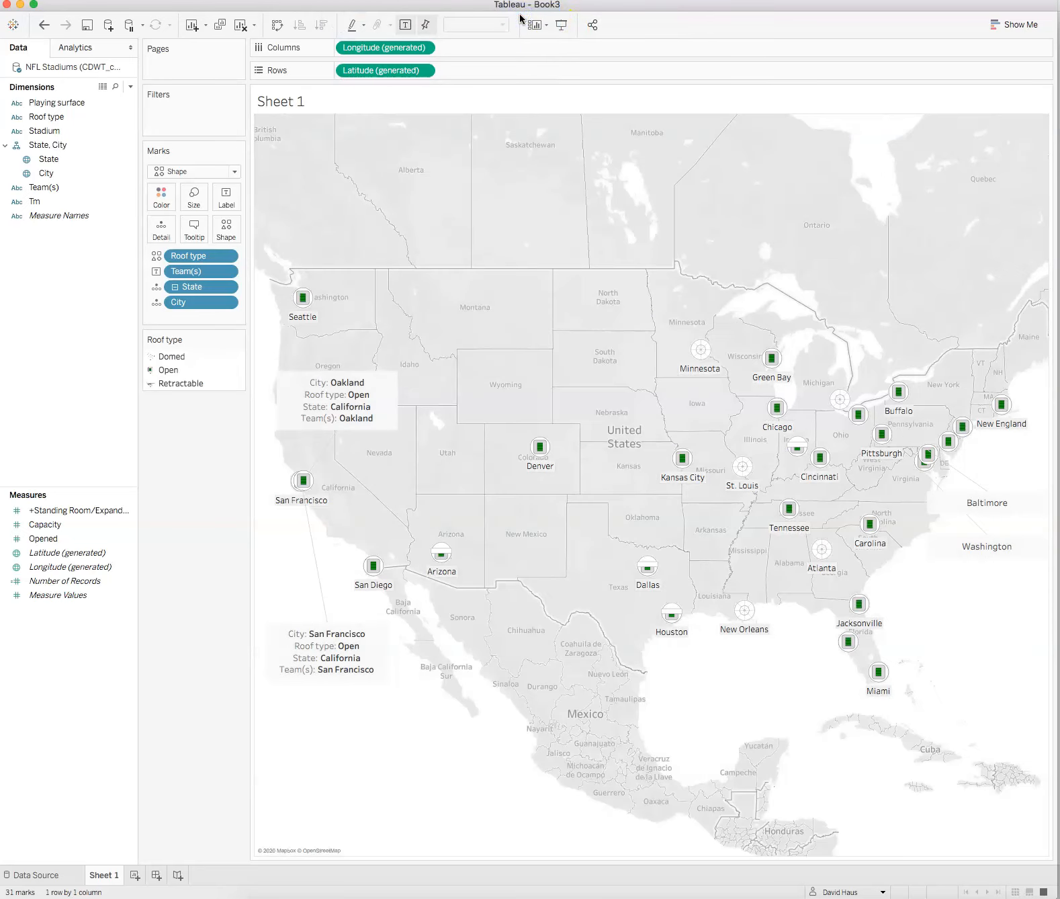